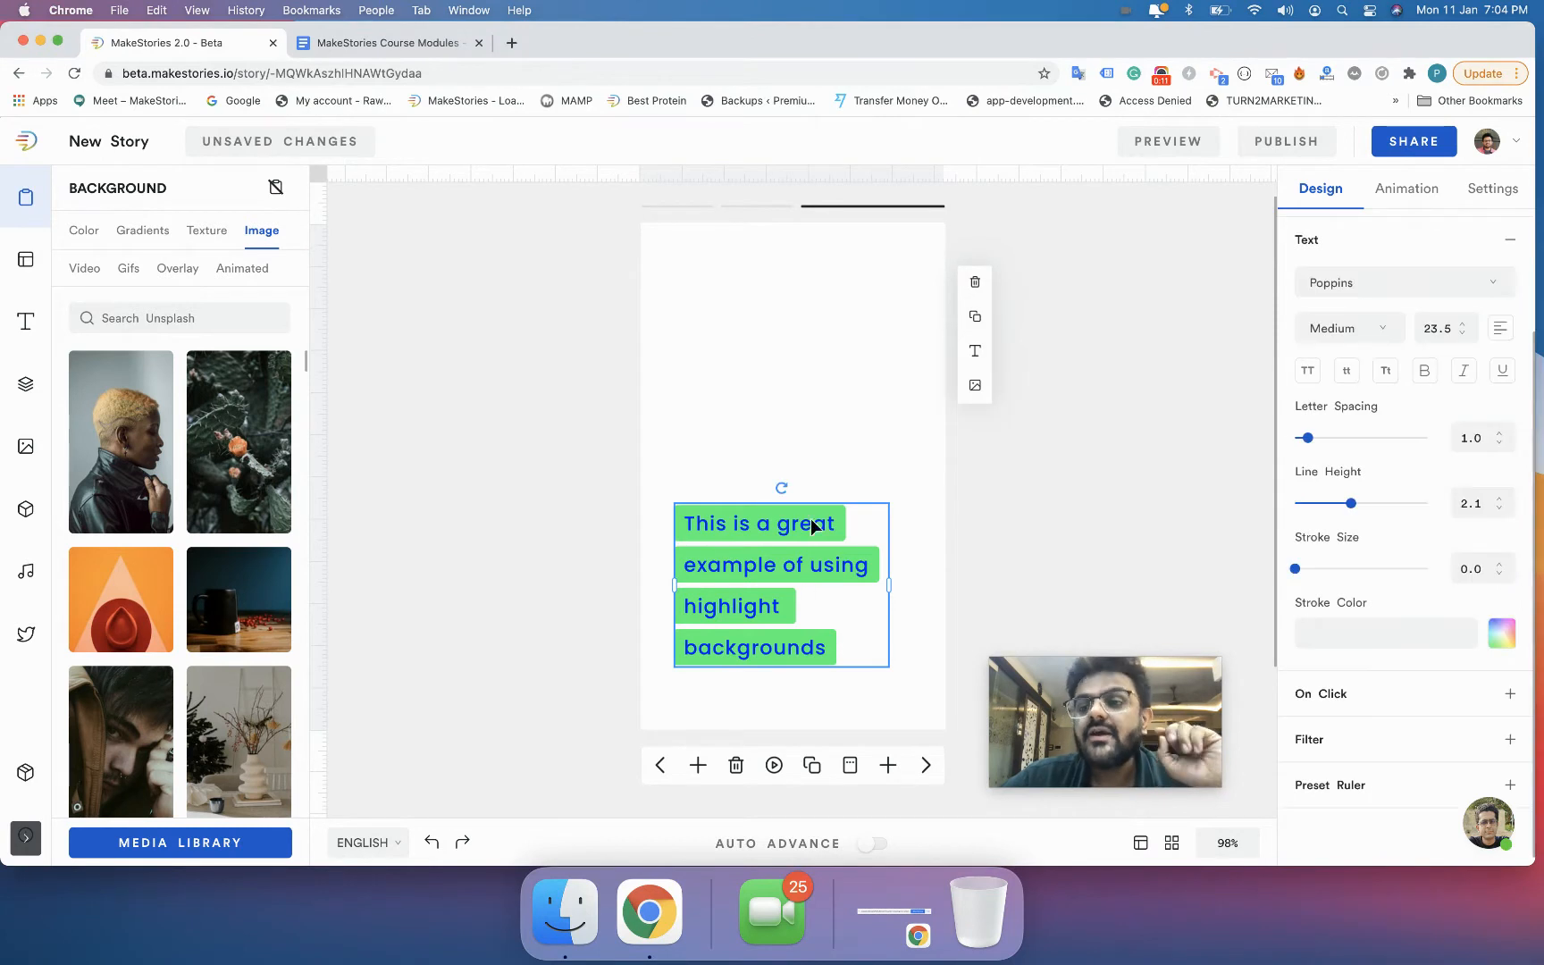
{"action": "left_click", "coordinate": [1313, 330]}
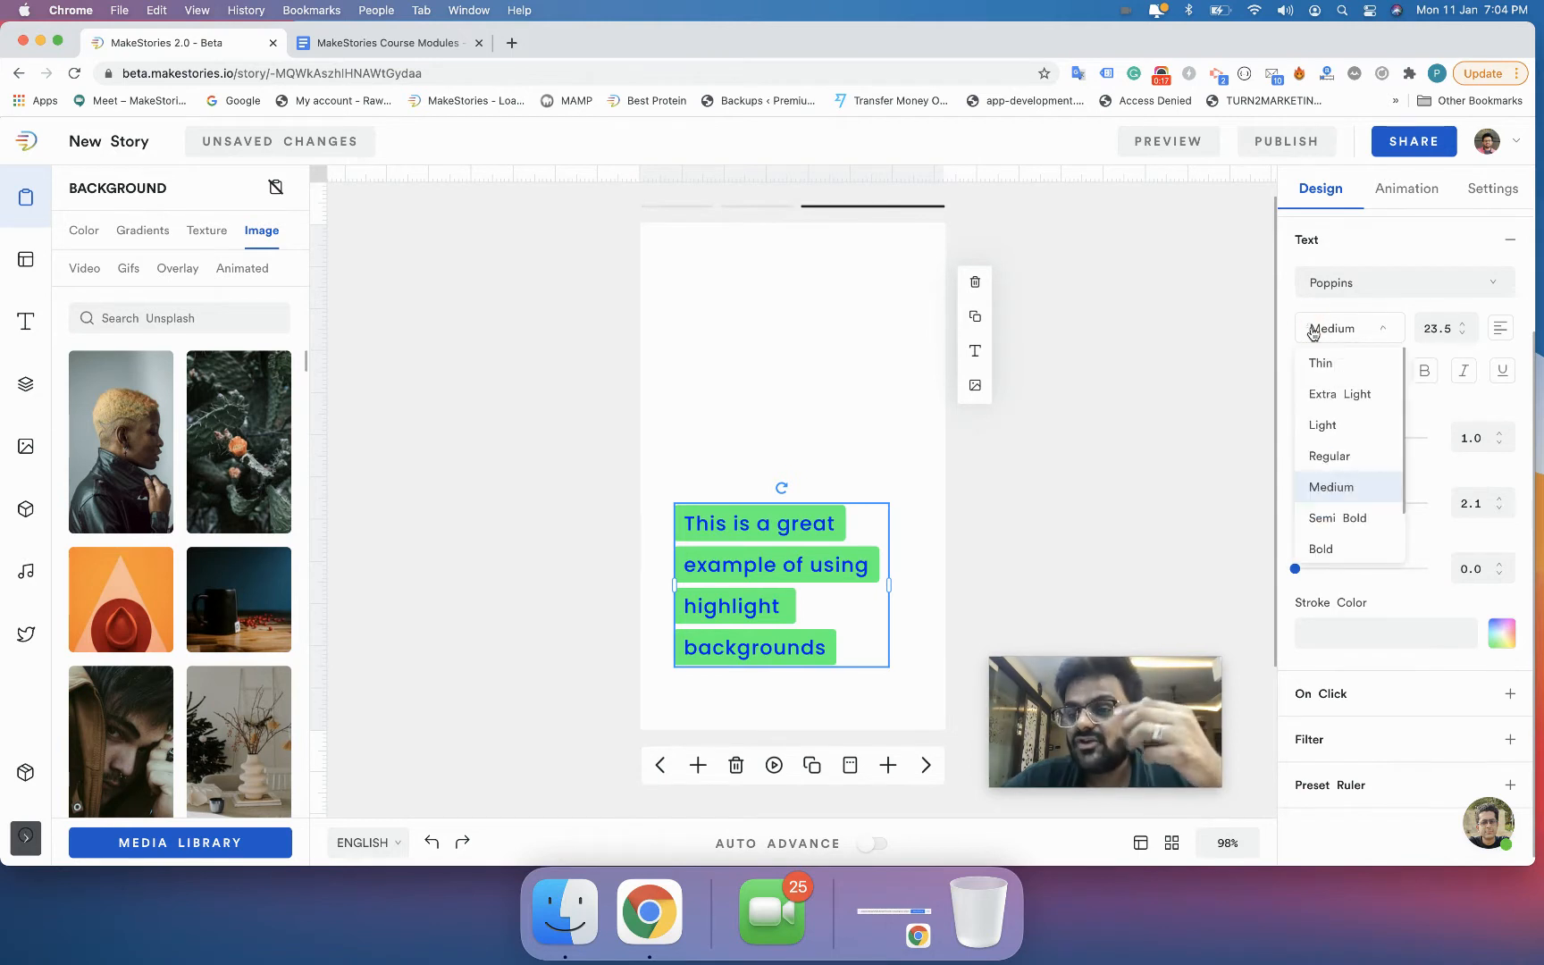
{"action": "left_click", "coordinate": [1386, 322]}
{"action": "left_click", "coordinate": [1435, 327]}
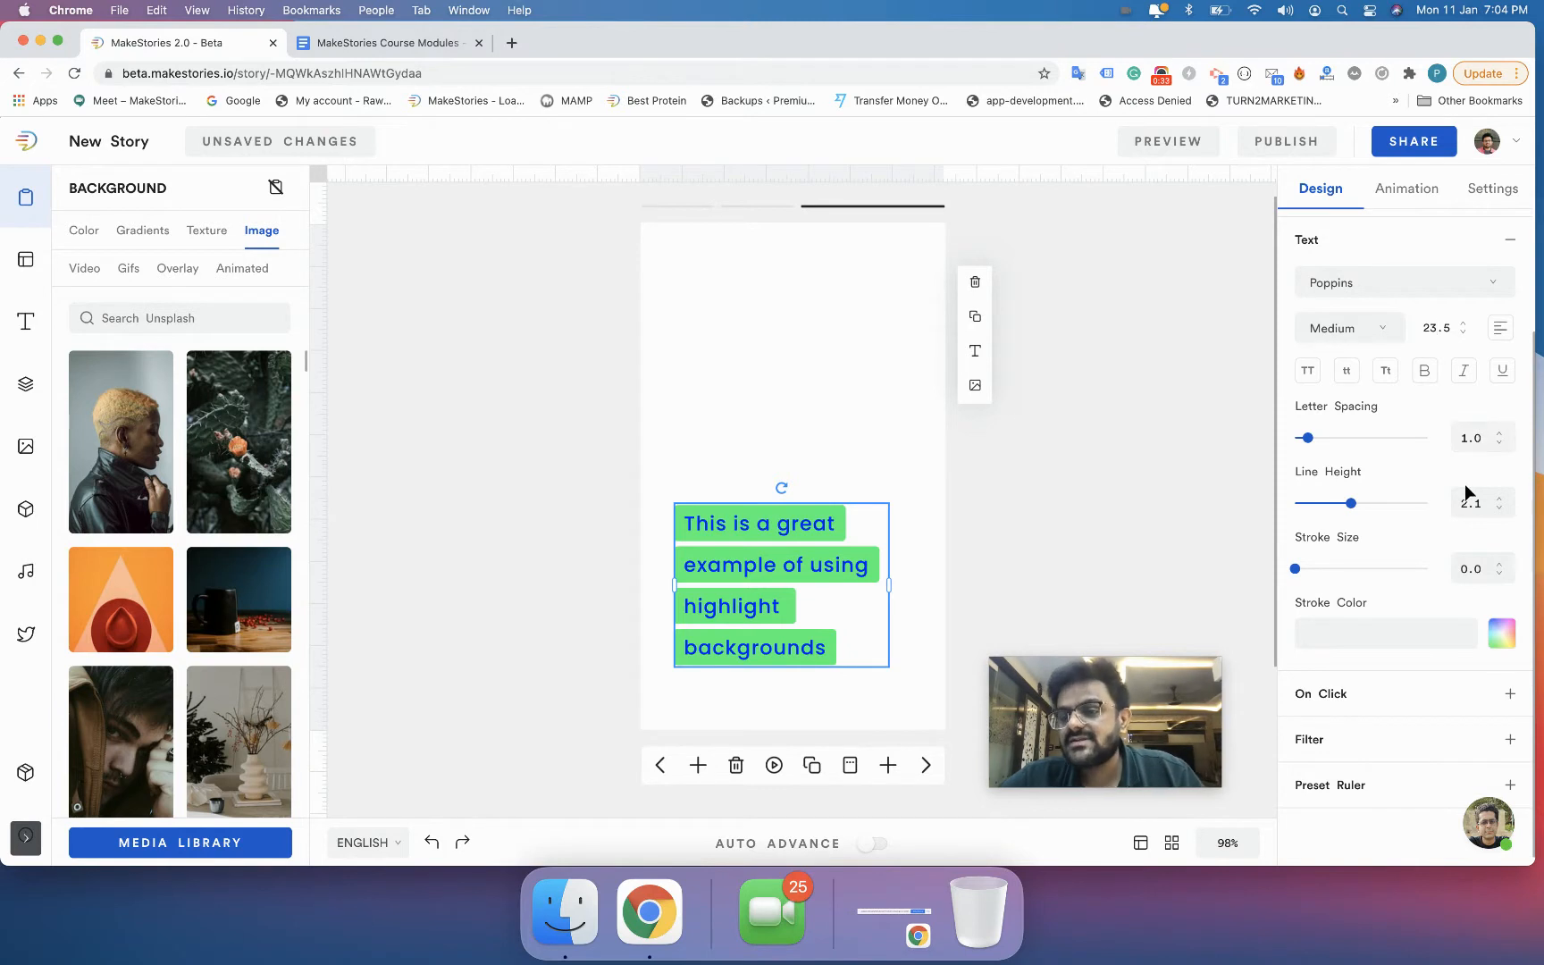
{"action": "scroll", "coordinate": [1458, 496], "scroll_direction": "down", "scroll_amount": 1}
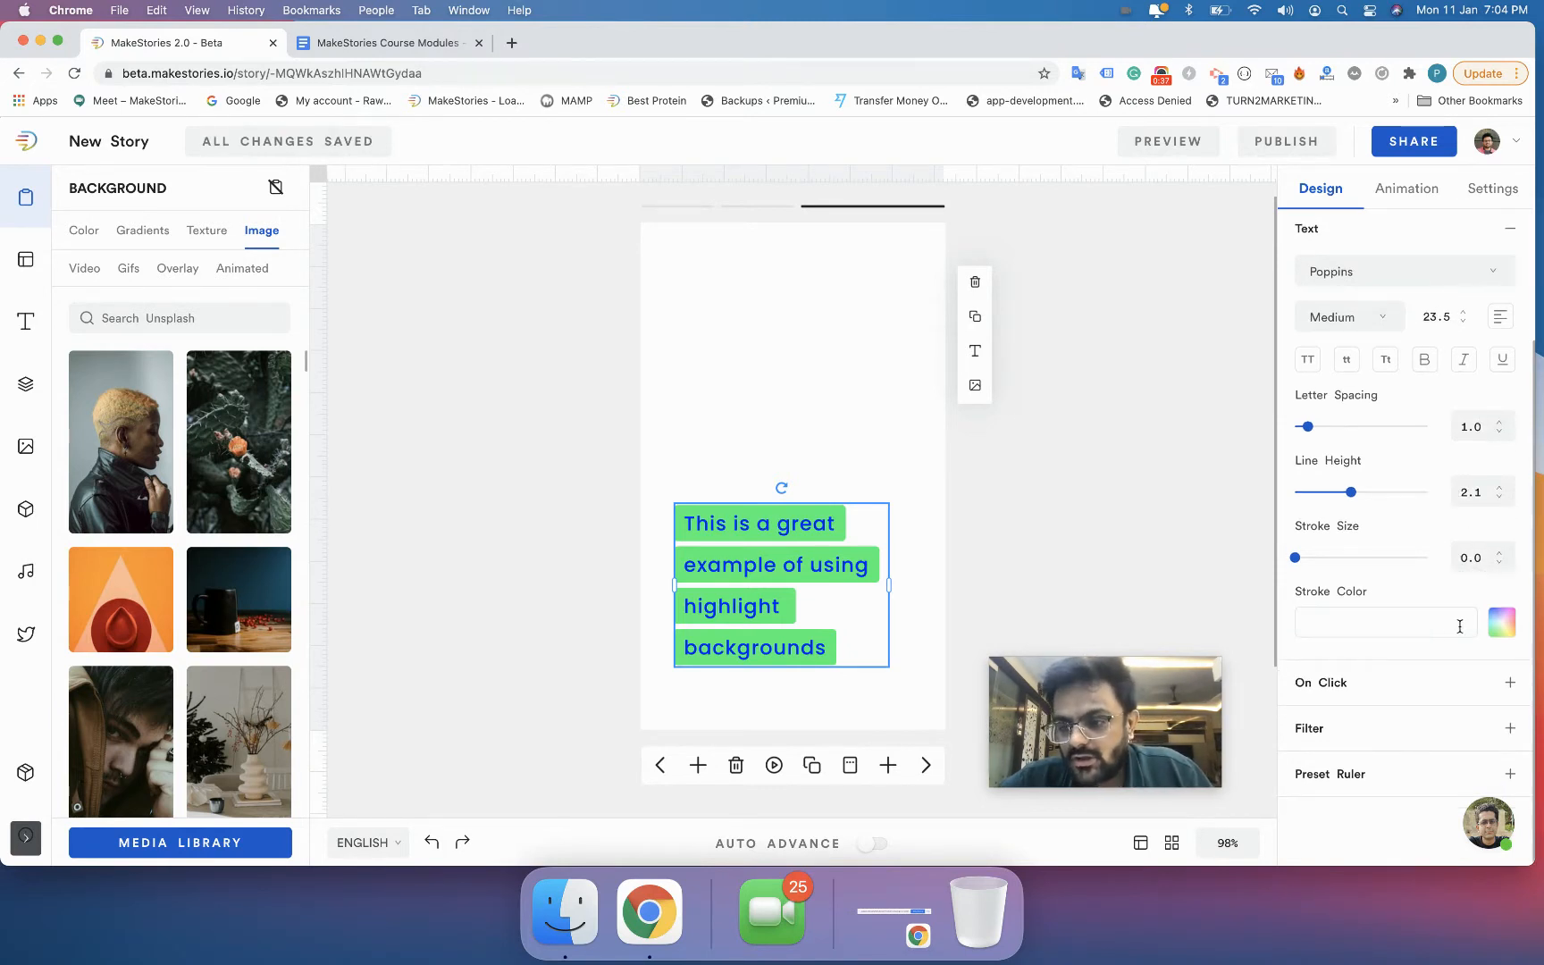
{"action": "scroll", "coordinate": [1435, 530], "scroll_direction": "up", "scroll_amount": 5}
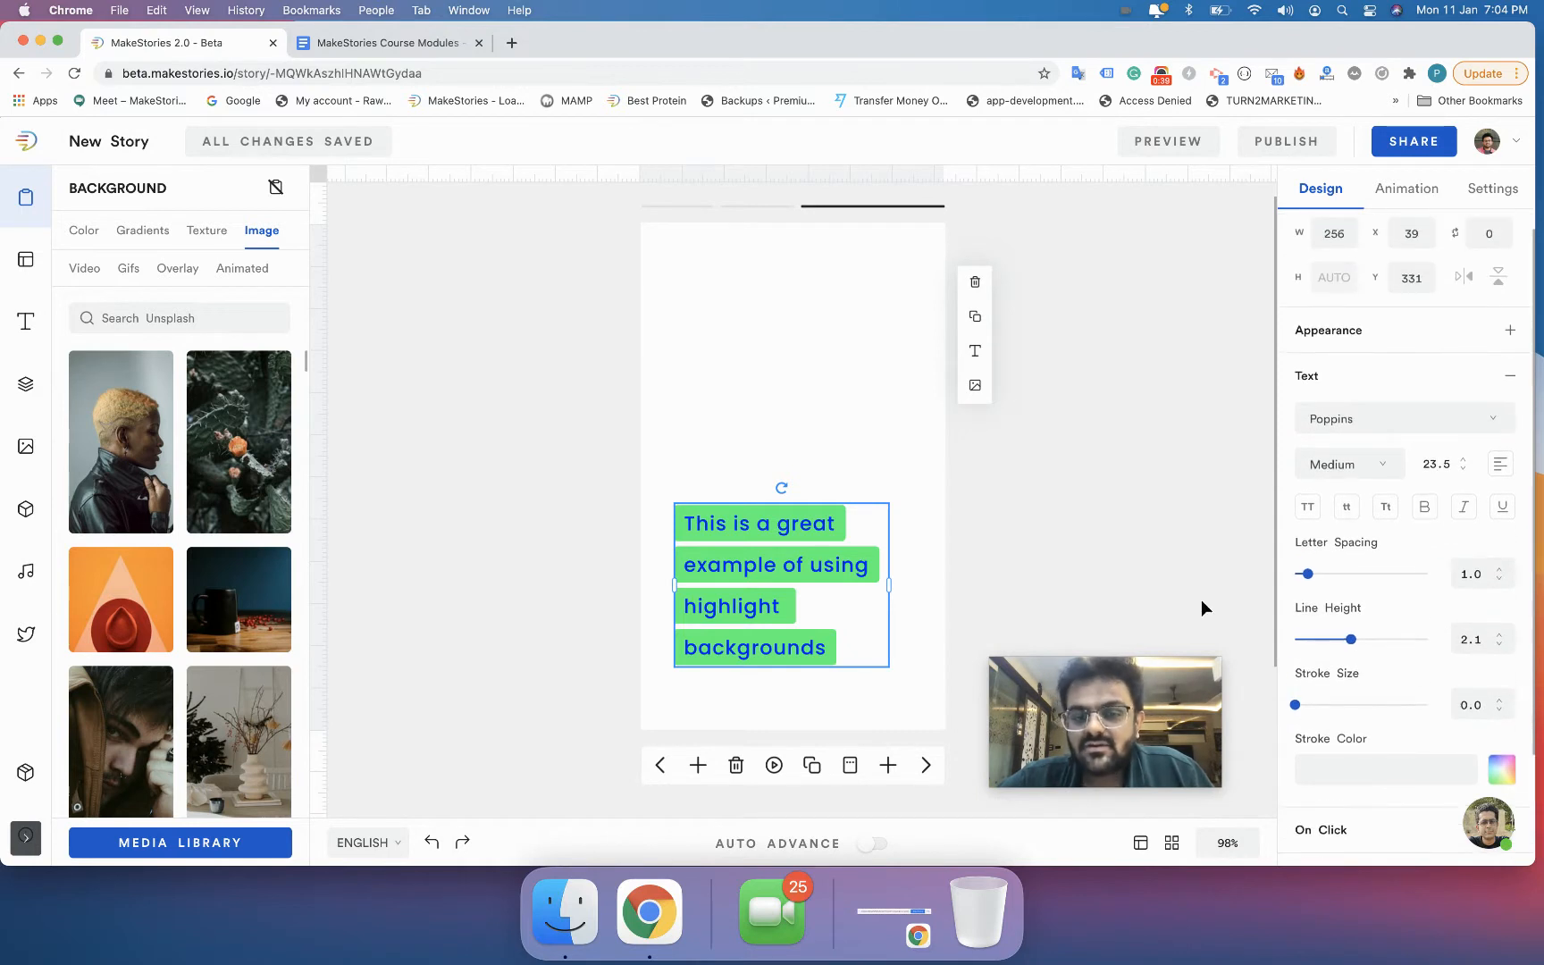
Step: Reposition the highlighted text block in the page's lower half at about X 36, Y 317
{"action": "left_click_drag", "start_coordinate": [820, 609], "coordinate": [812, 580]}
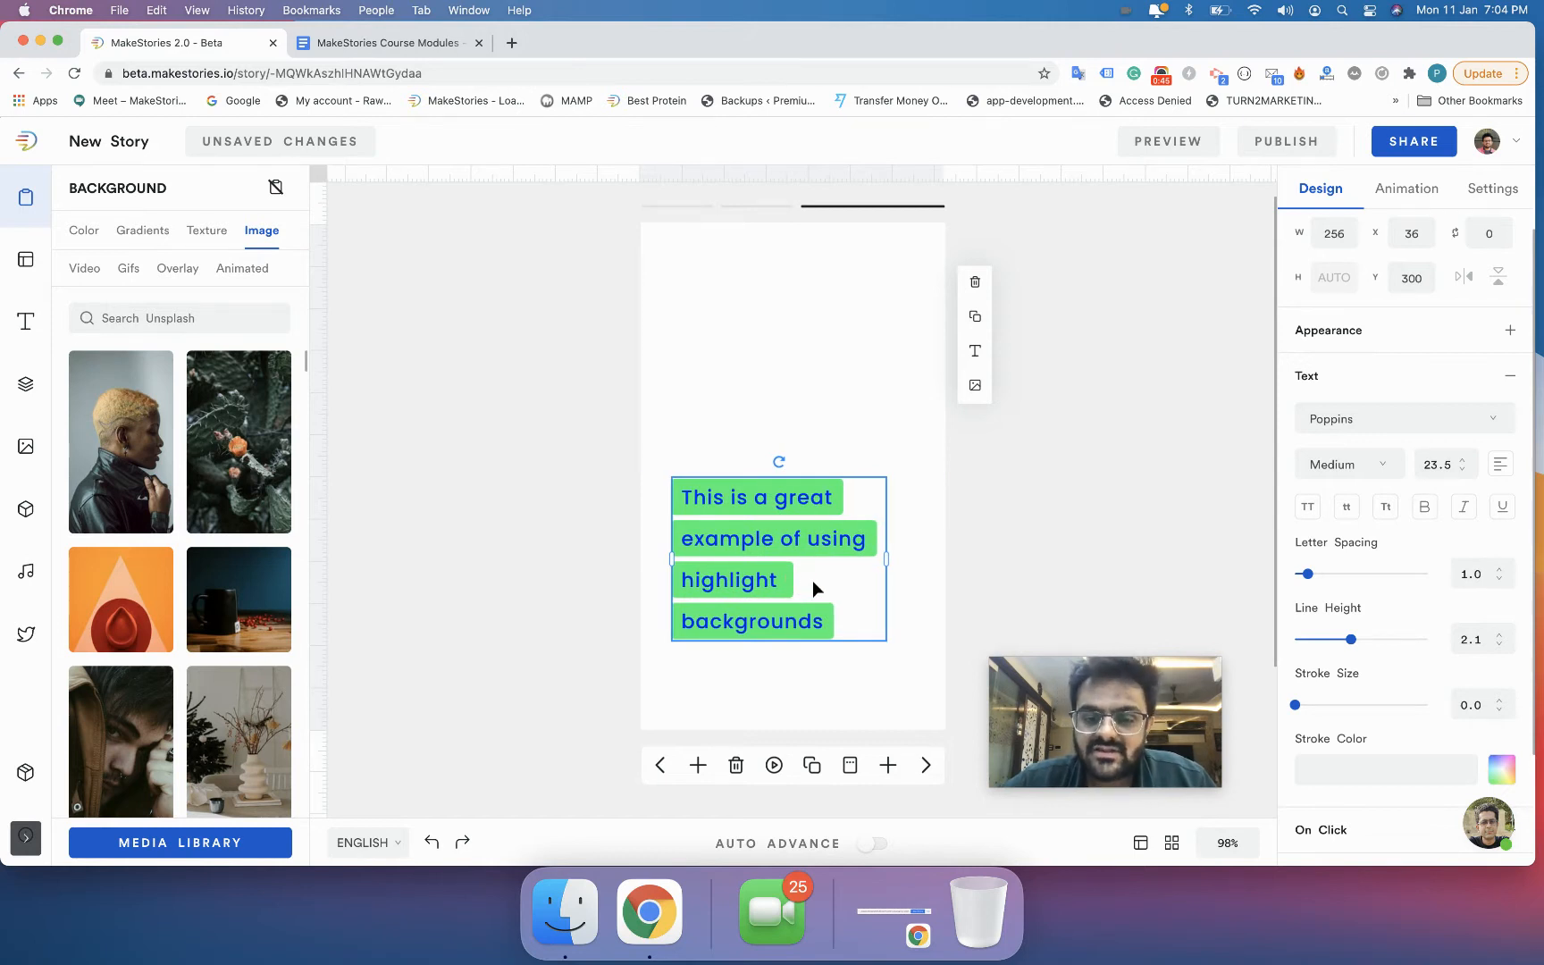
{"action": "left_click", "coordinate": [973, 574]}
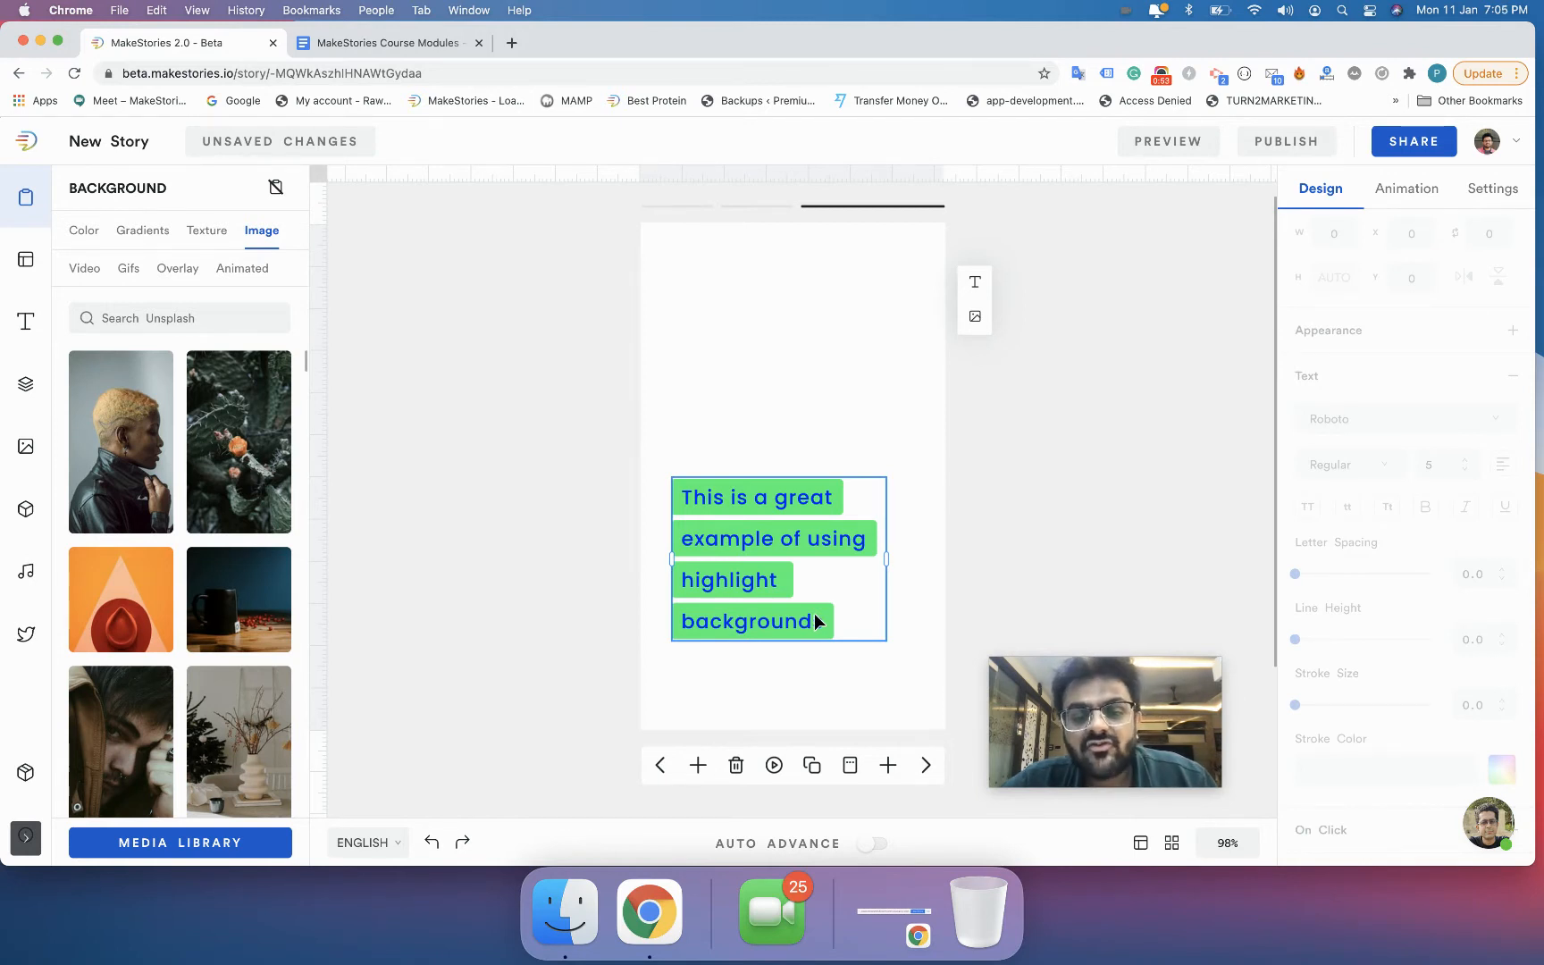
{"action": "left_click_drag", "start_coordinate": [801, 604], "coordinate": [801, 619]}
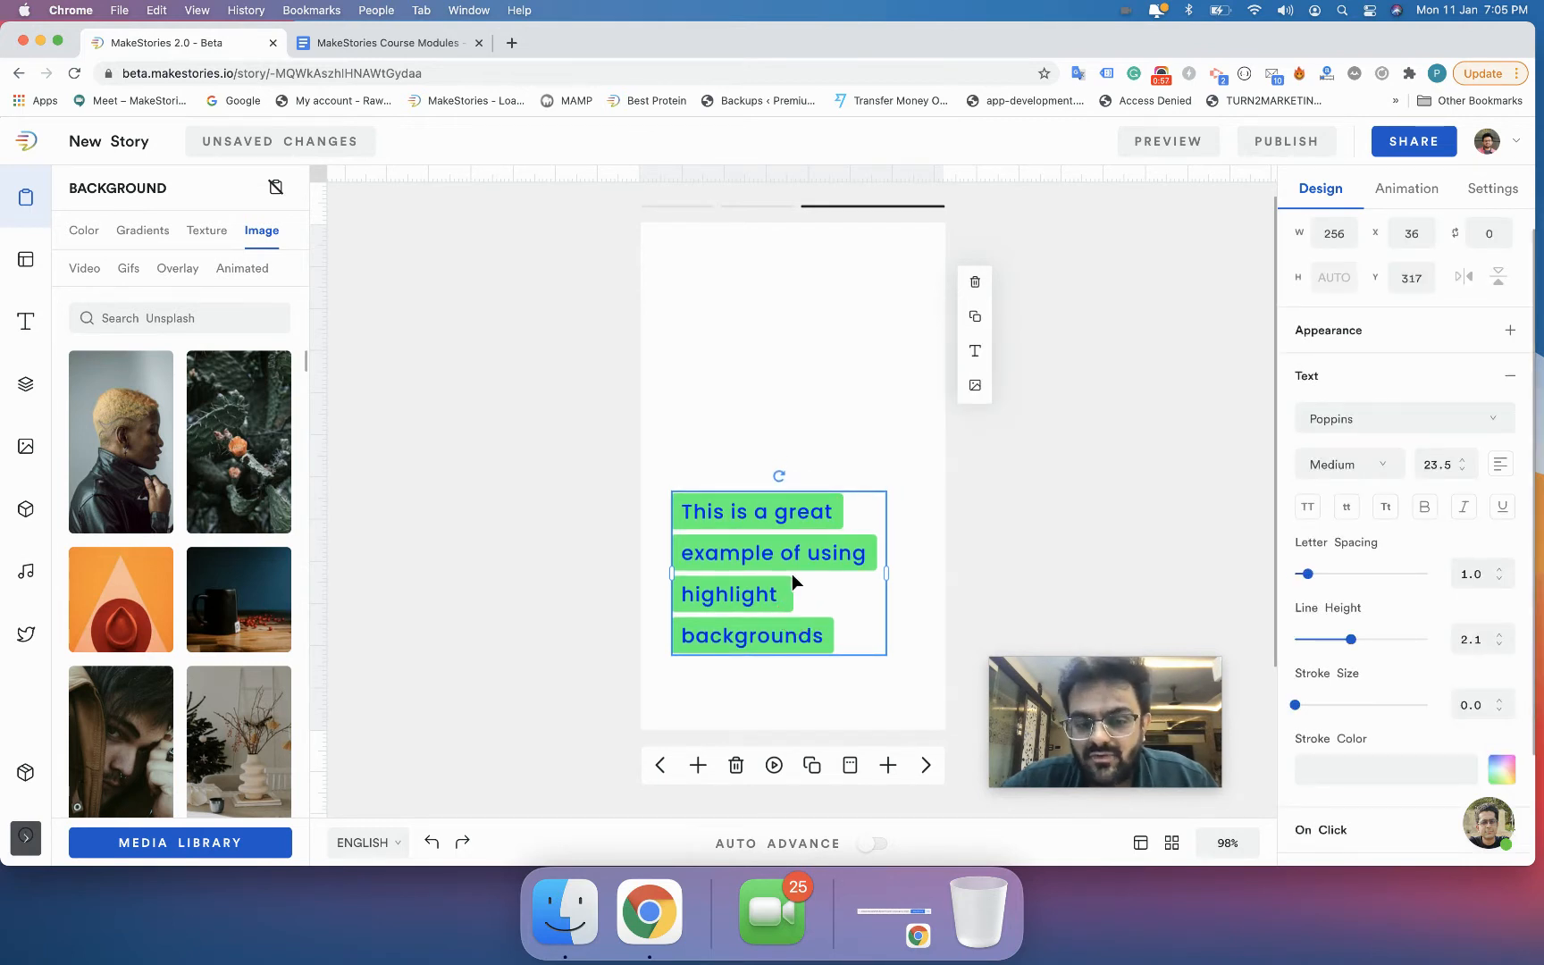
Step: Examine the custom fonts and Google Fonts available for the highlighted text block
{"action": "left_click", "coordinate": [1347, 424]}
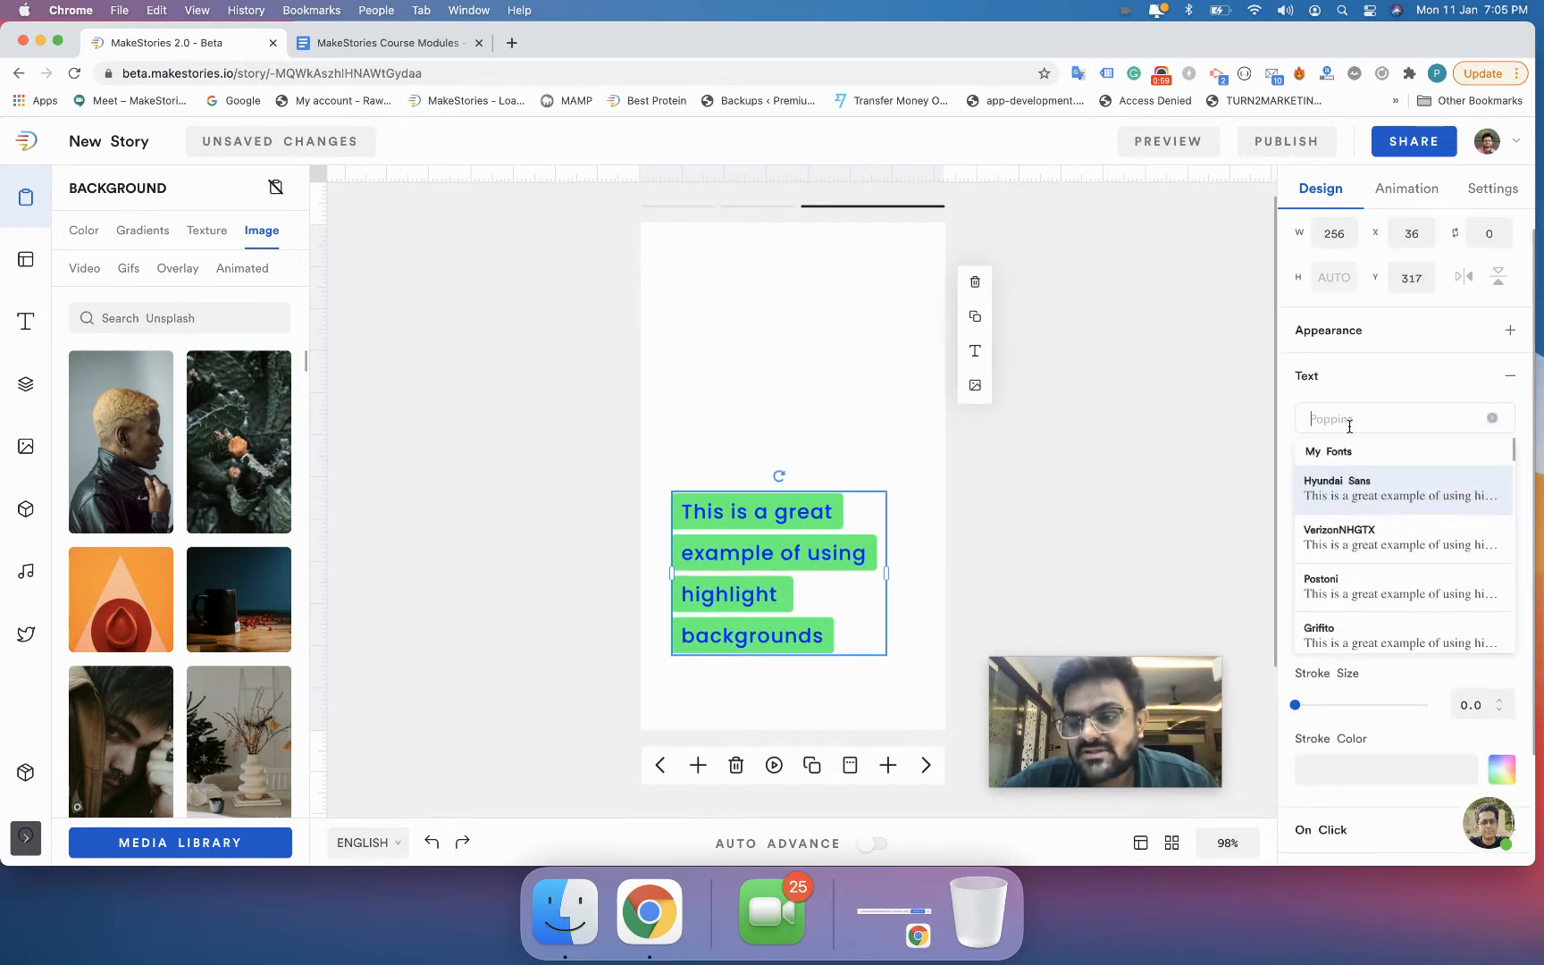
{"action": "left_click", "coordinate": [1288, 412]}
{"action": "left_click", "coordinate": [1344, 415]}
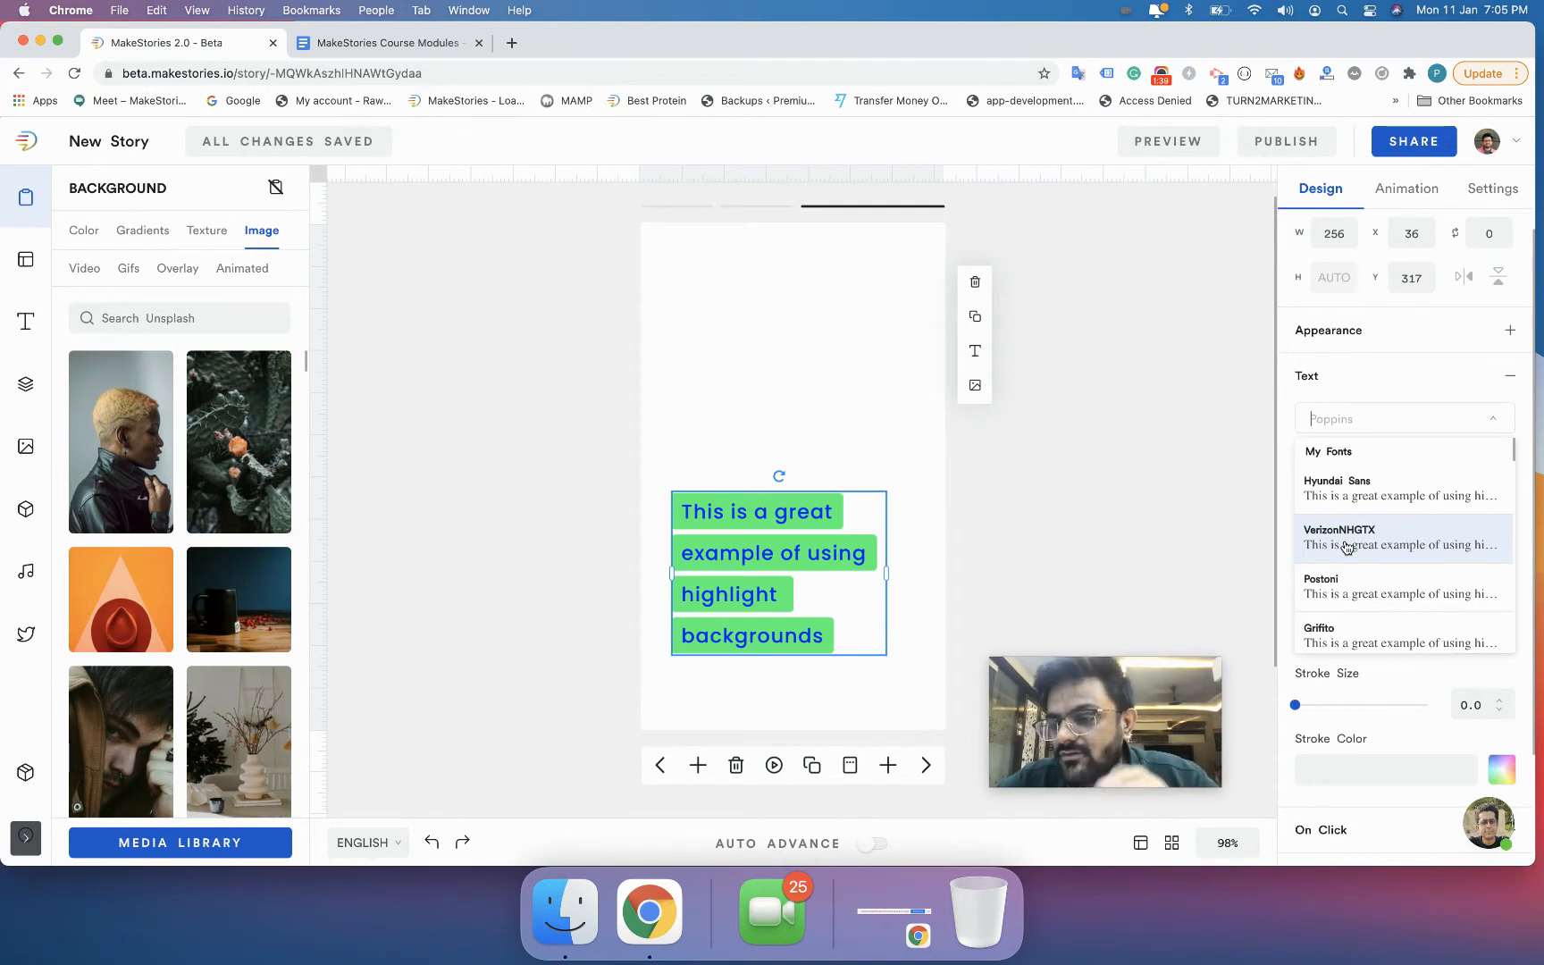
{"action": "scroll", "coordinate": [1347, 547], "scroll_direction": "down", "scroll_amount": 5}
{"action": "scroll", "coordinate": [1347, 547], "scroll_direction": "down", "scroll_amount": 8}
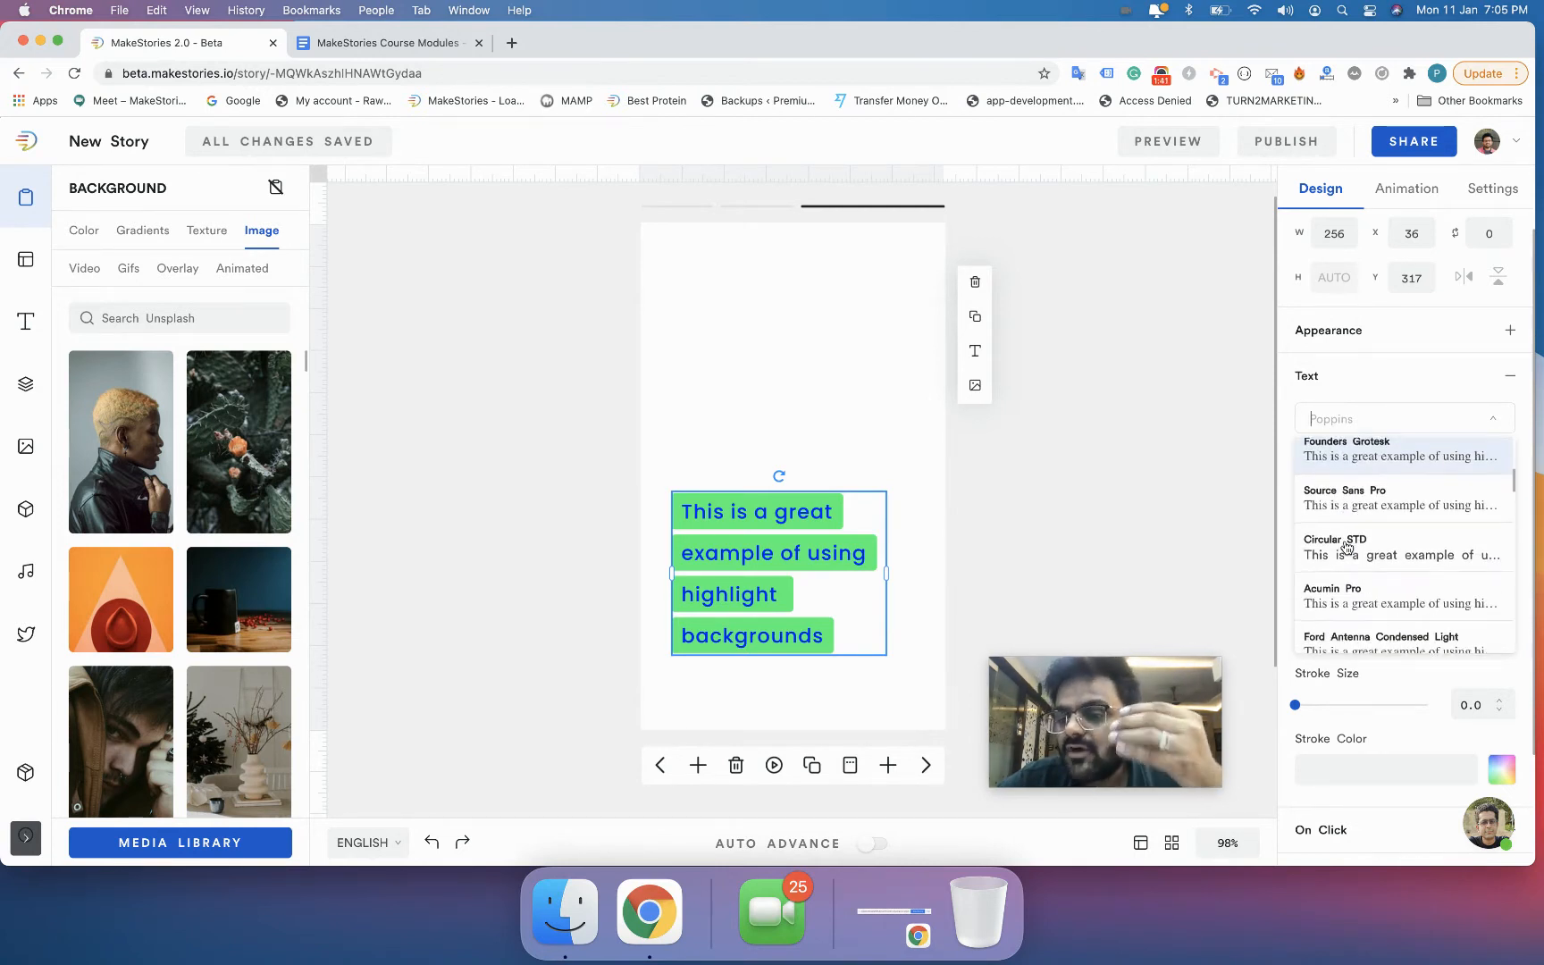
{"action": "scroll", "coordinate": [1347, 547], "scroll_direction": "down", "scroll_amount": 8}
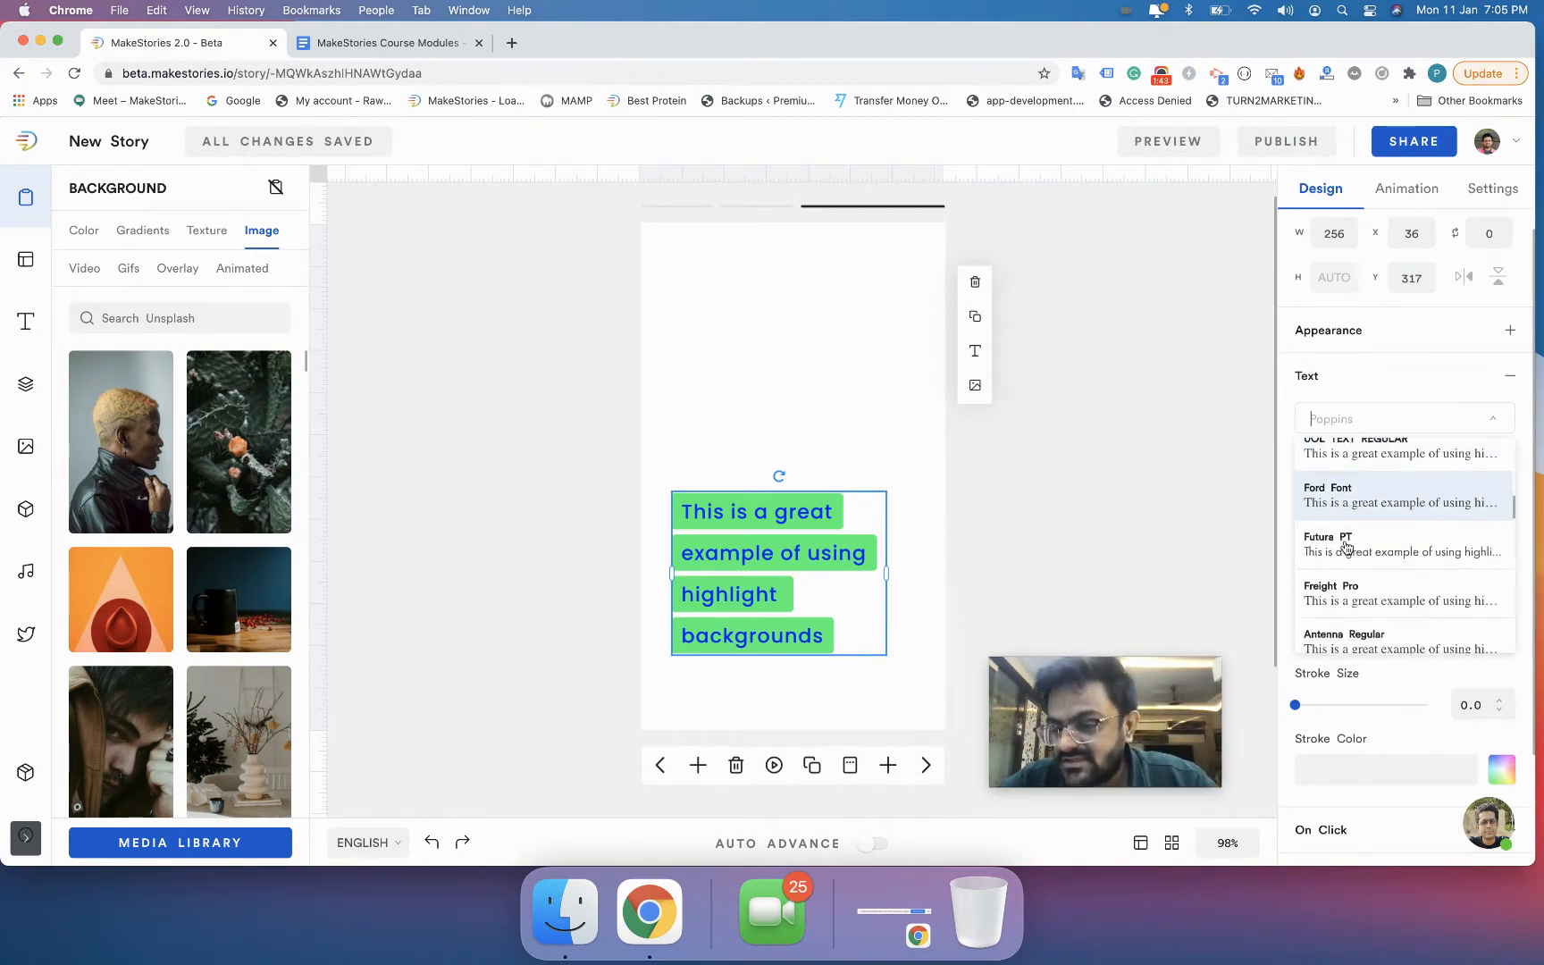
{"action": "scroll", "coordinate": [1347, 547], "scroll_direction": "down", "scroll_amount": 8}
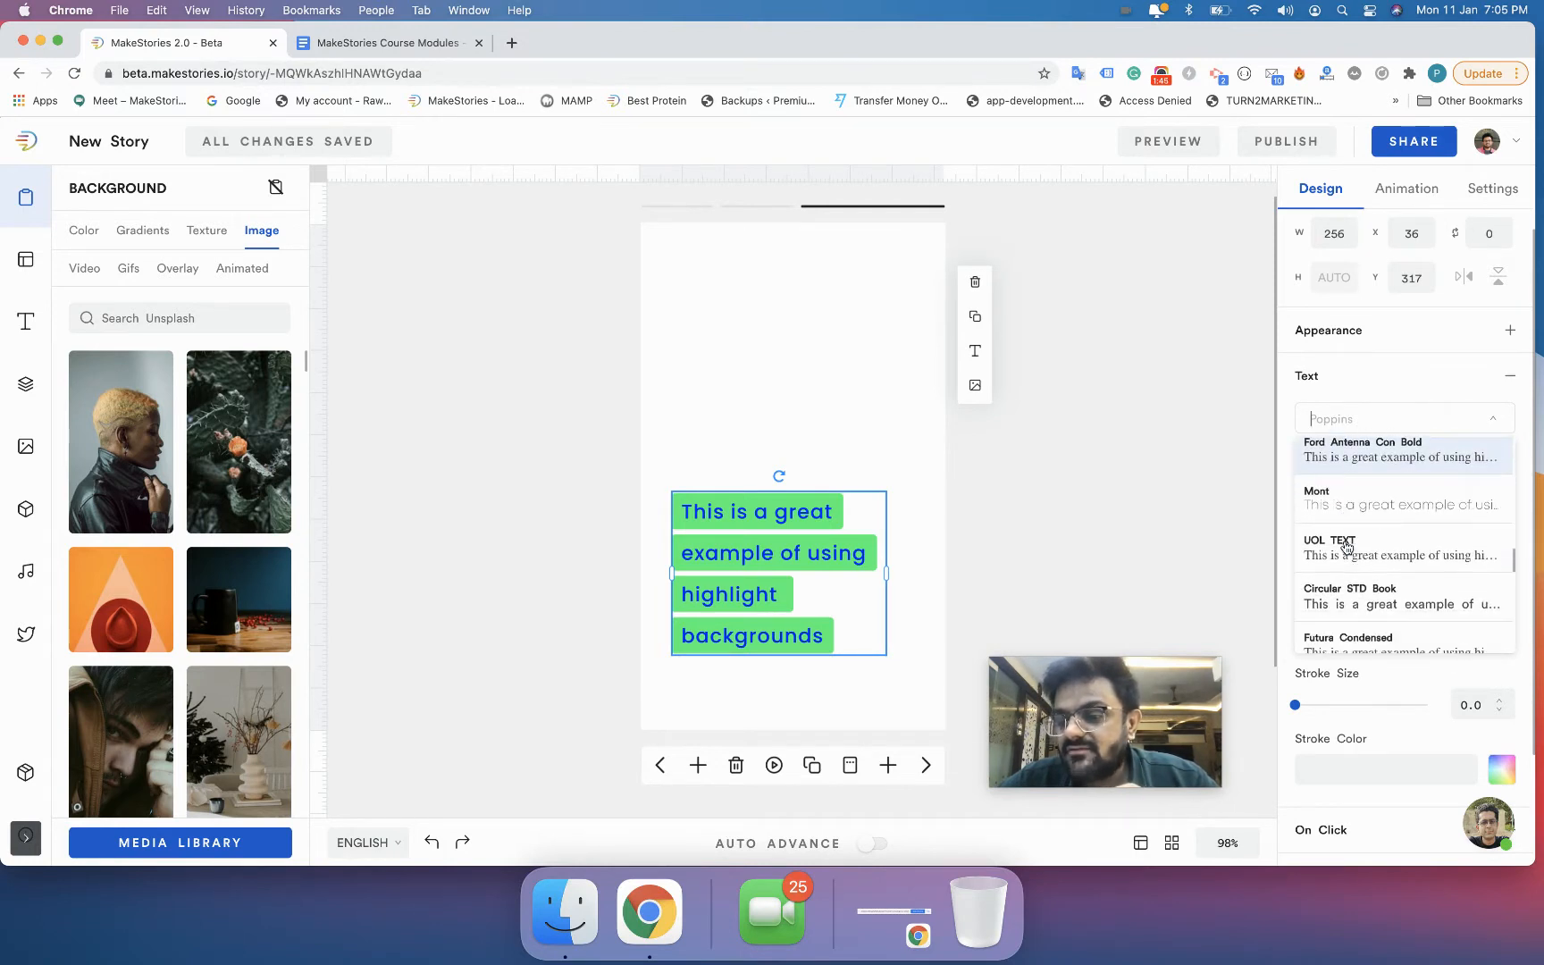
{"action": "scroll", "coordinate": [1346, 547], "scroll_direction": "down", "scroll_amount": 2}
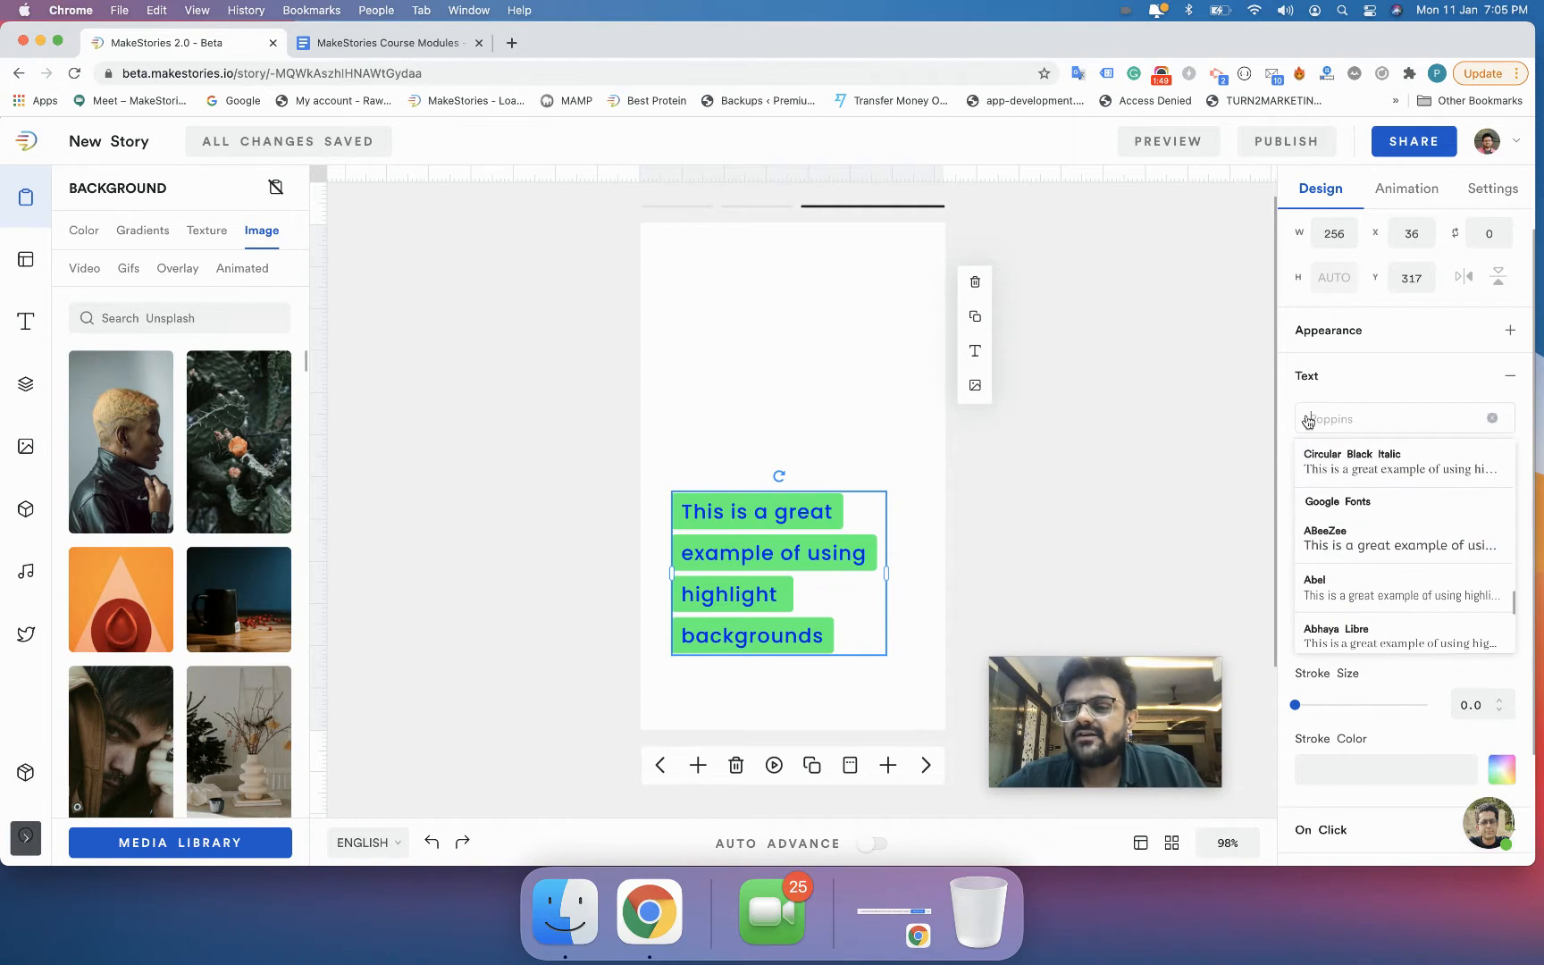
{"action": "left_click", "coordinate": [1304, 380]}
{"action": "left_click", "coordinate": [1321, 471]}
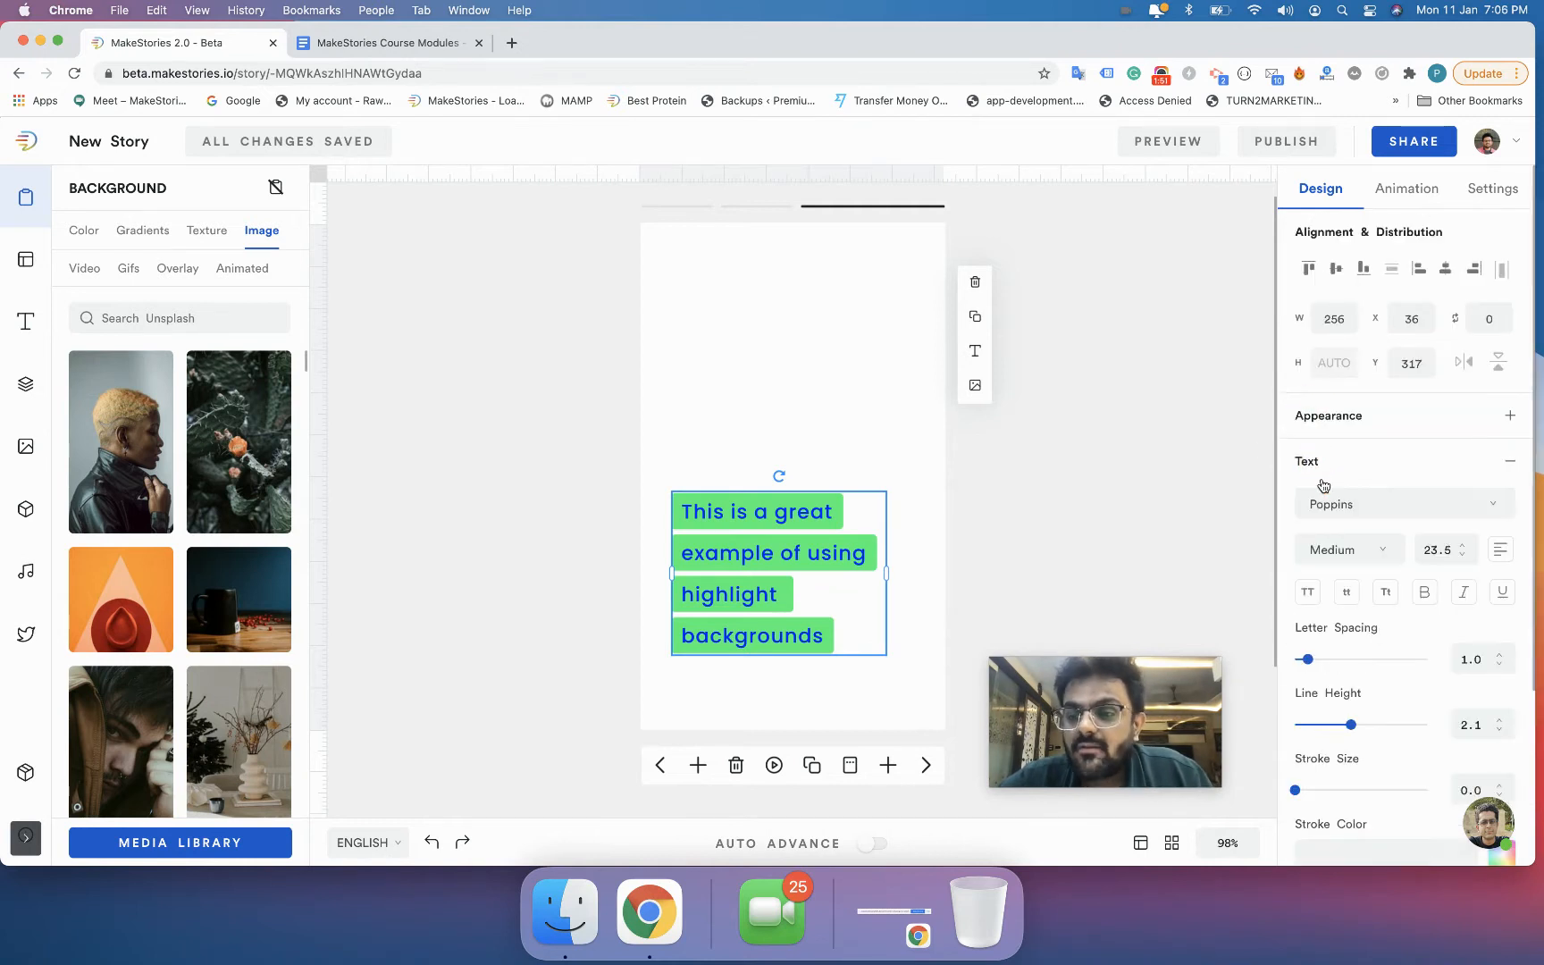
Step: Search the fonts for "montse" and apply Montserrat to the highlighted text
{"action": "left_click", "coordinate": [1333, 505]}
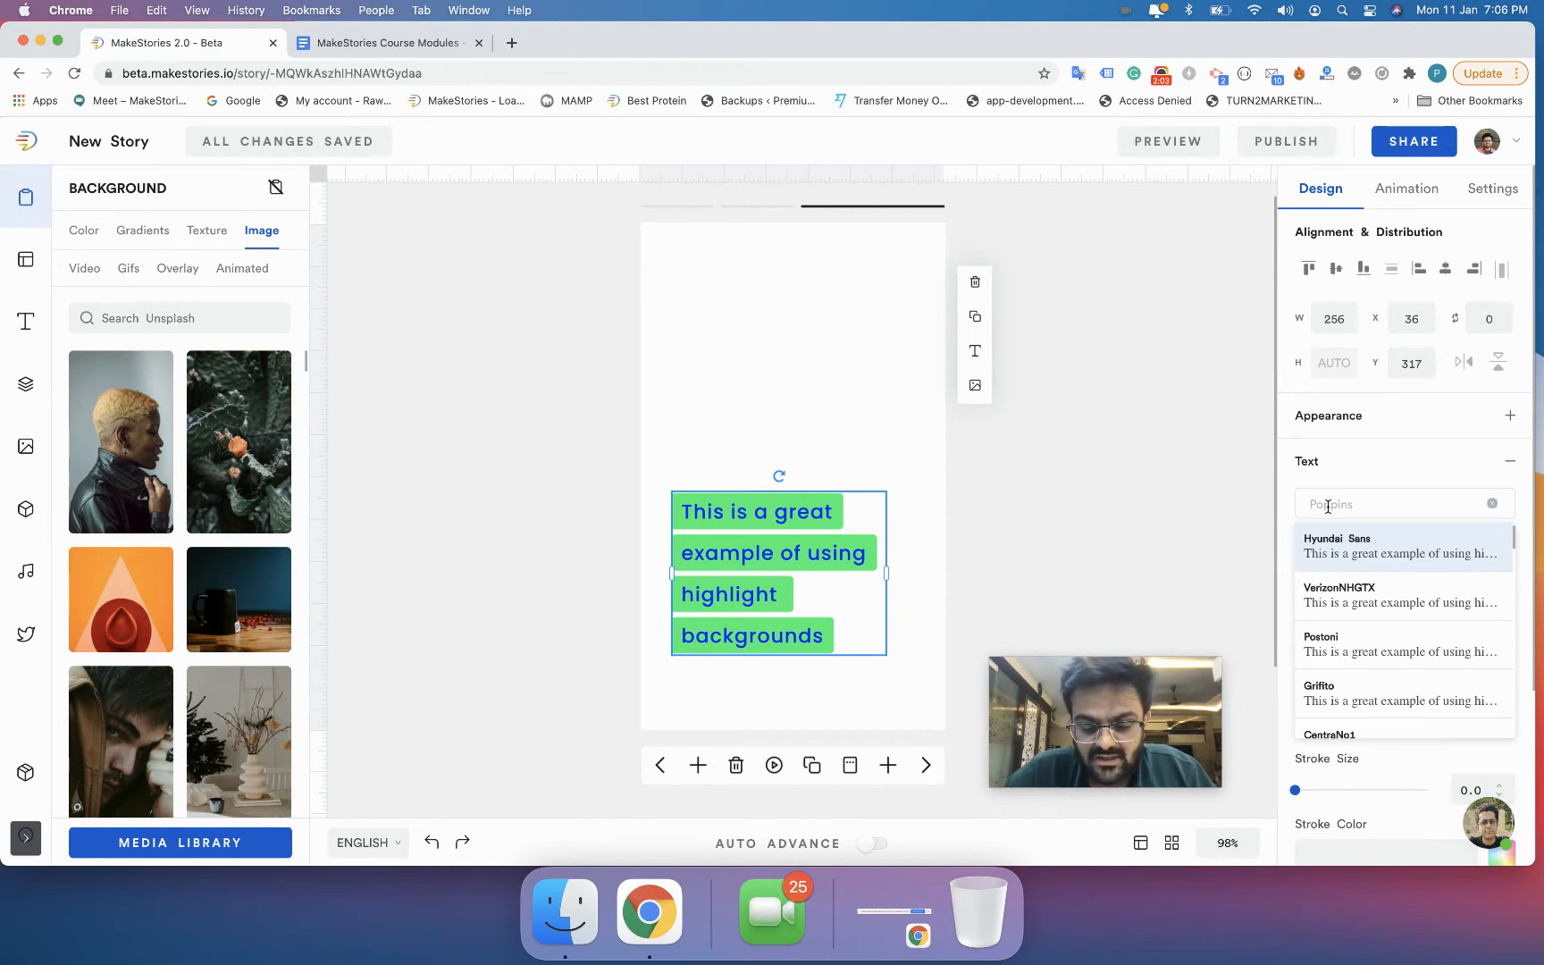
{"action": "type", "text": "montse"}
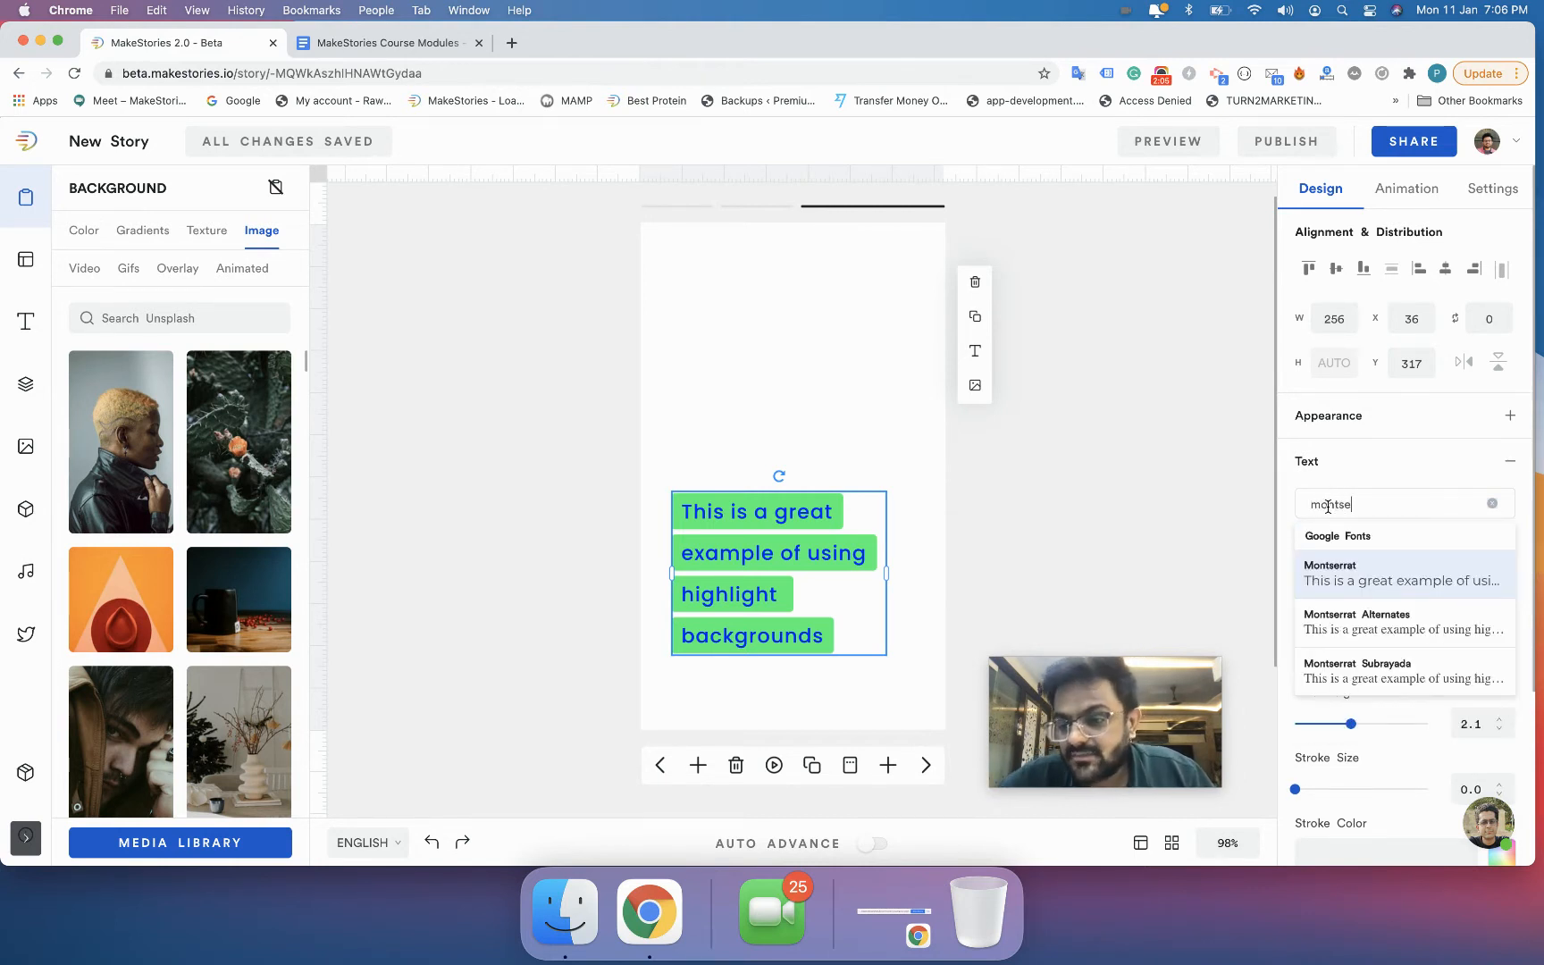
{"action": "left_click", "coordinate": [1381, 581]}
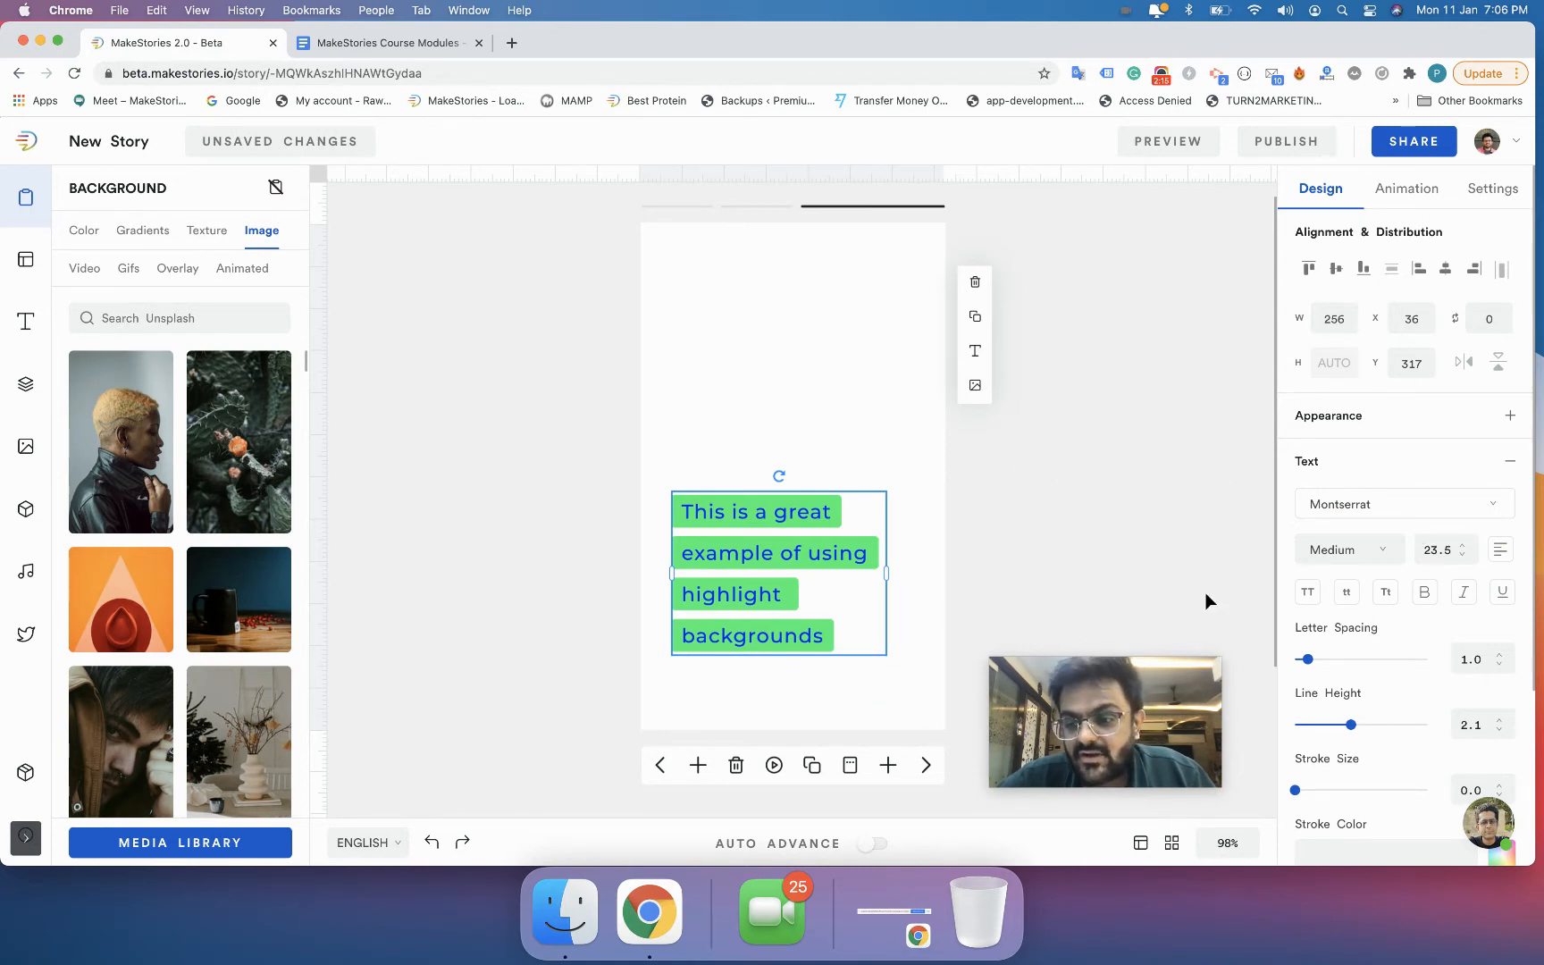
Step: Try the Extra Light weight on the highlighted text and change it to Regular
{"action": "left_click", "coordinate": [1344, 548]}
{"action": "left_click", "coordinate": [1327, 585]}
{"action": "left_click", "coordinate": [1340, 547]}
{"action": "left_click", "coordinate": [1344, 613]}
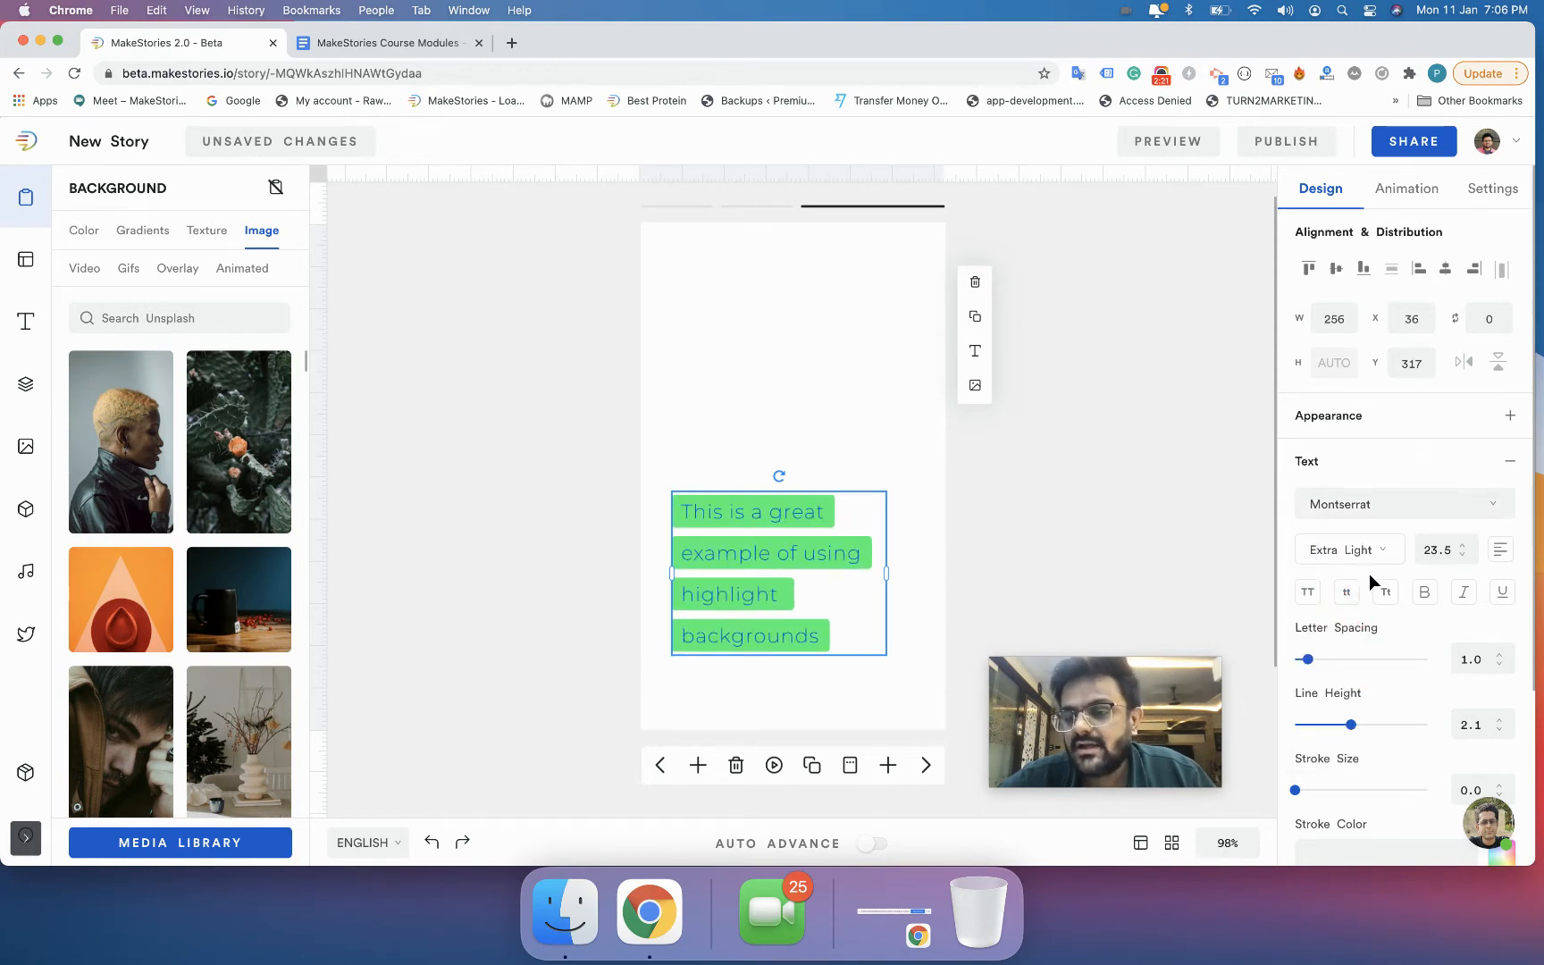
{"action": "left_click", "coordinate": [1337, 547]}
{"action": "left_click", "coordinate": [1354, 679]}
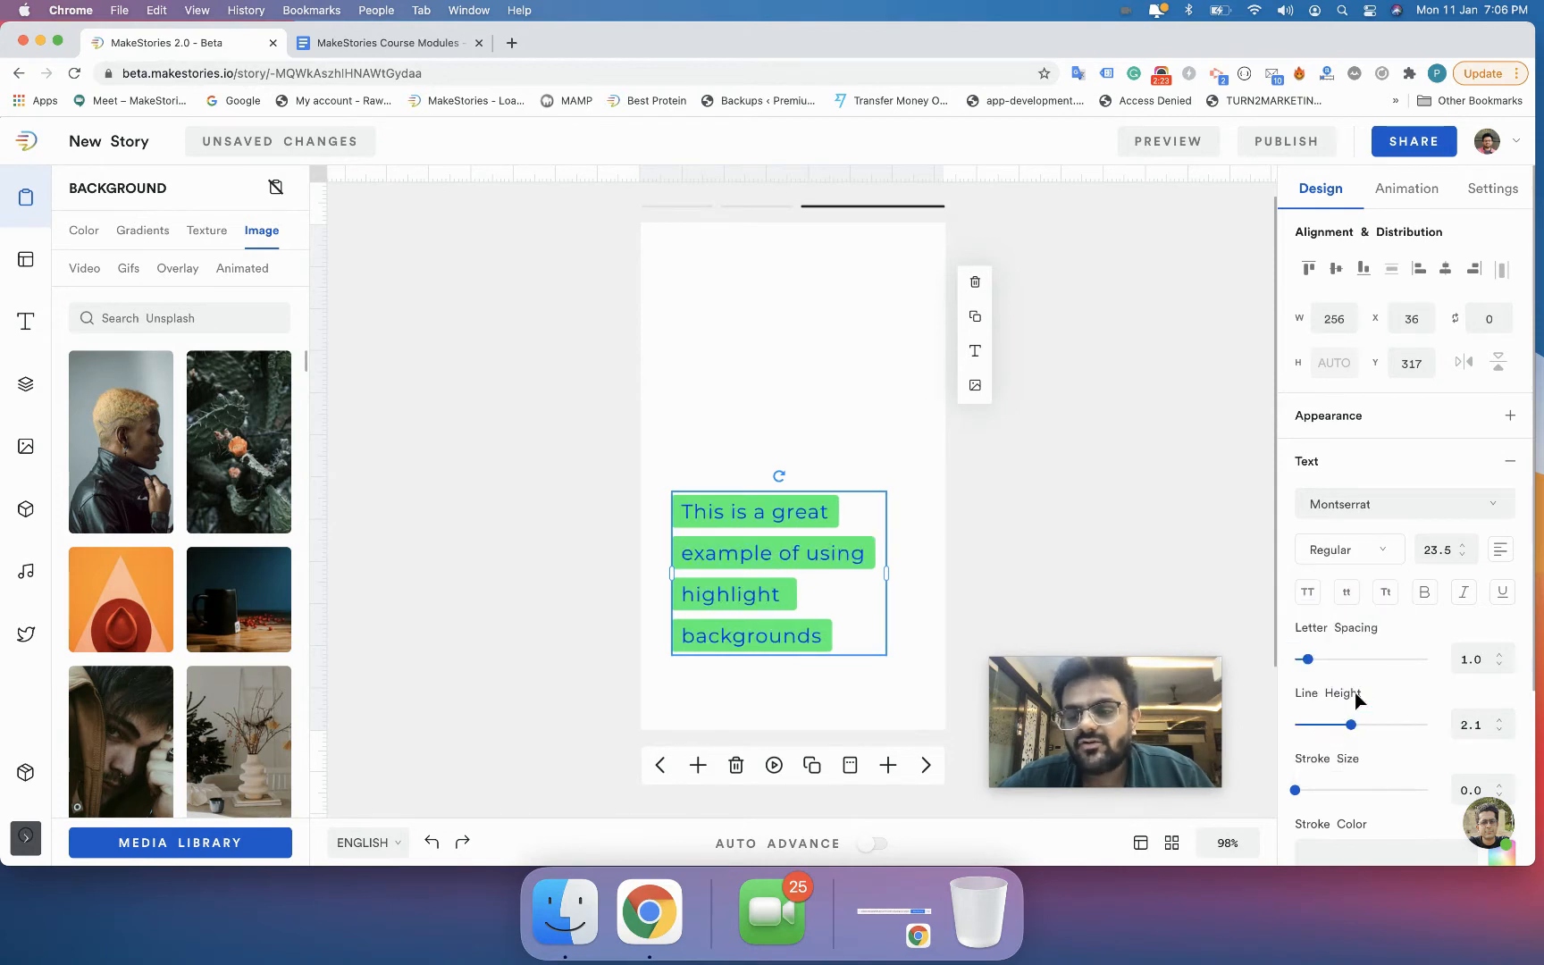
Step: Make the highlighted text bold, trying the Semi Bold weight before settling on Bold
{"action": "scroll", "coordinate": [1368, 628], "scroll_direction": "down", "scroll_amount": 3}
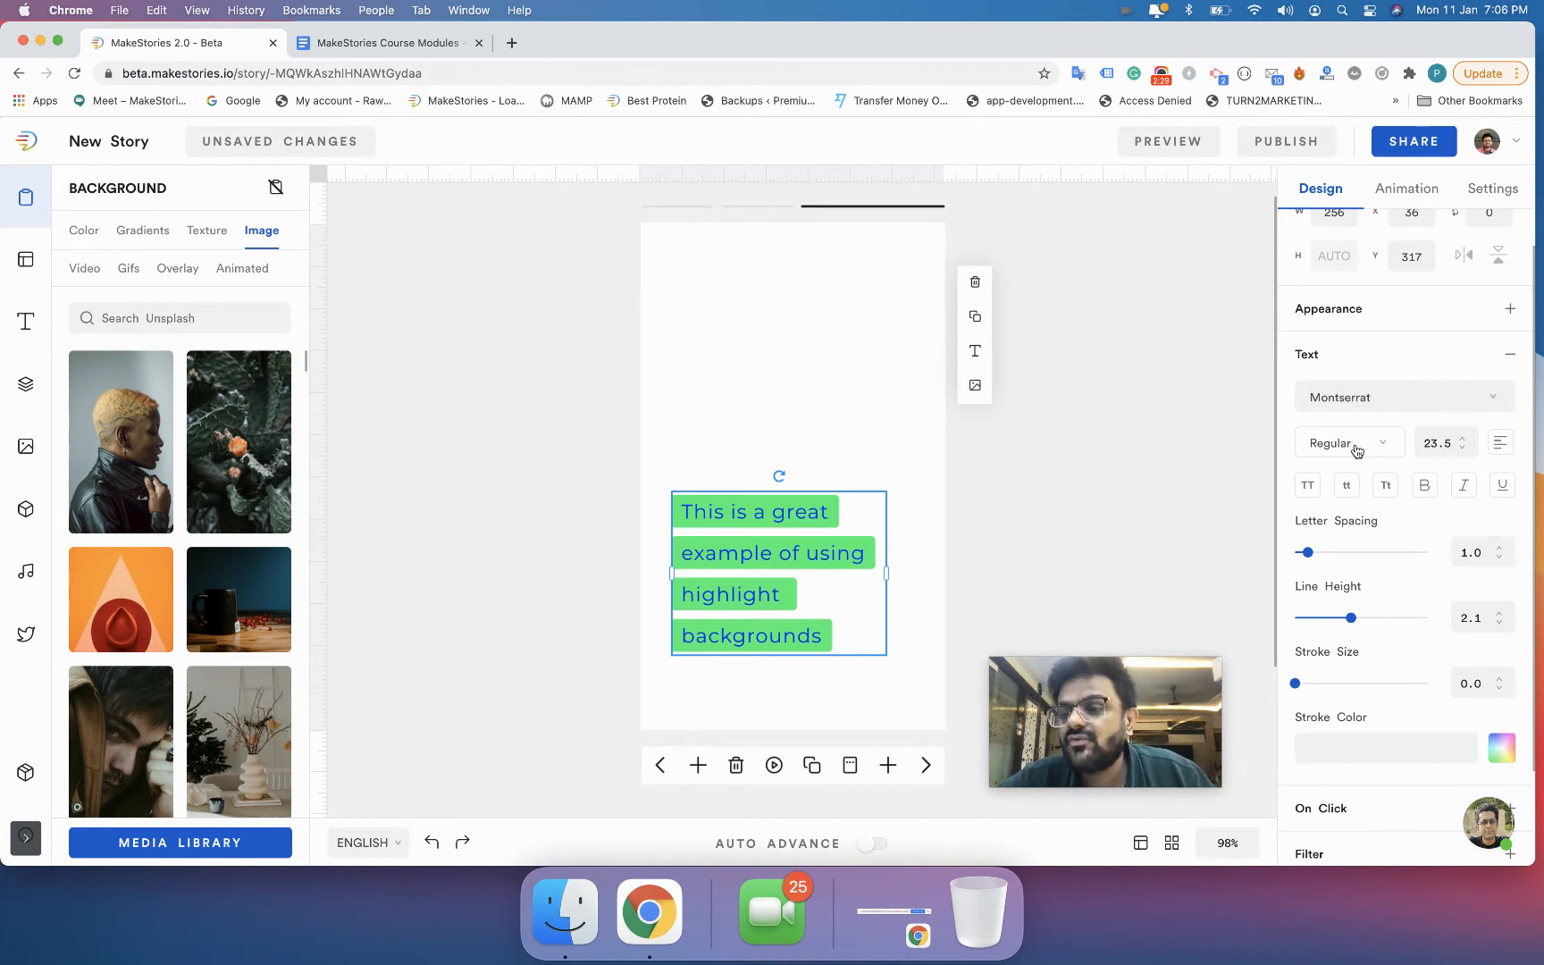
{"action": "left_click", "coordinate": [1432, 494]}
{"action": "left_click", "coordinate": [1425, 487]}
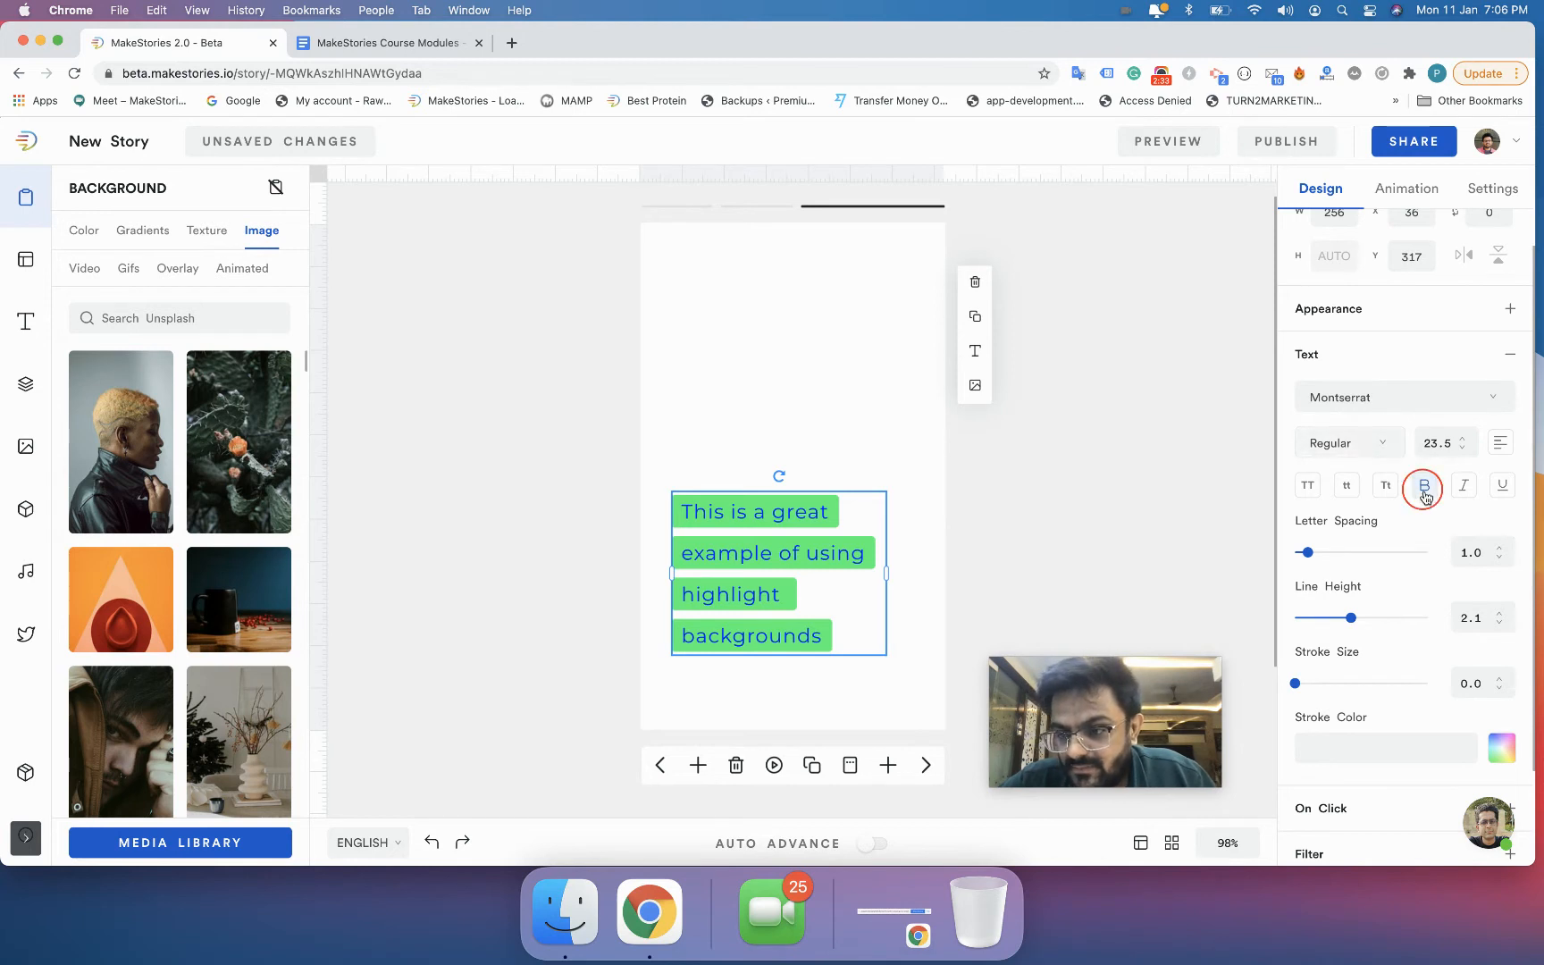
{"action": "left_click", "coordinate": [1346, 444]}
{"action": "scroll", "coordinate": [1361, 572], "scroll_direction": "down", "scroll_amount": 2}
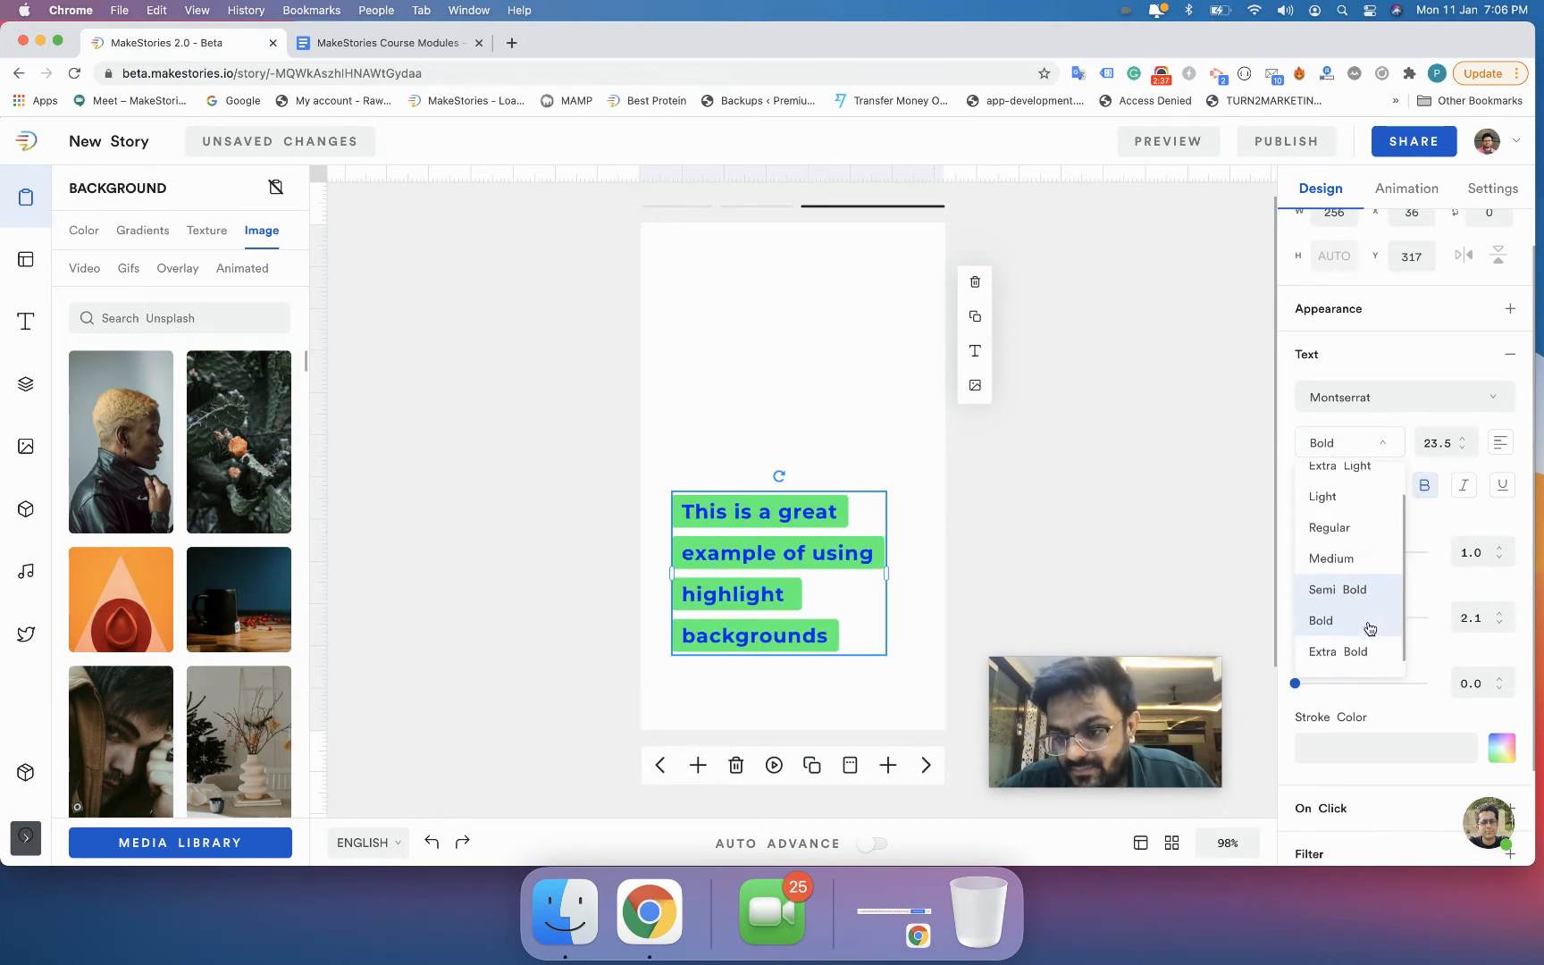
{"action": "left_click", "coordinate": [1354, 585]}
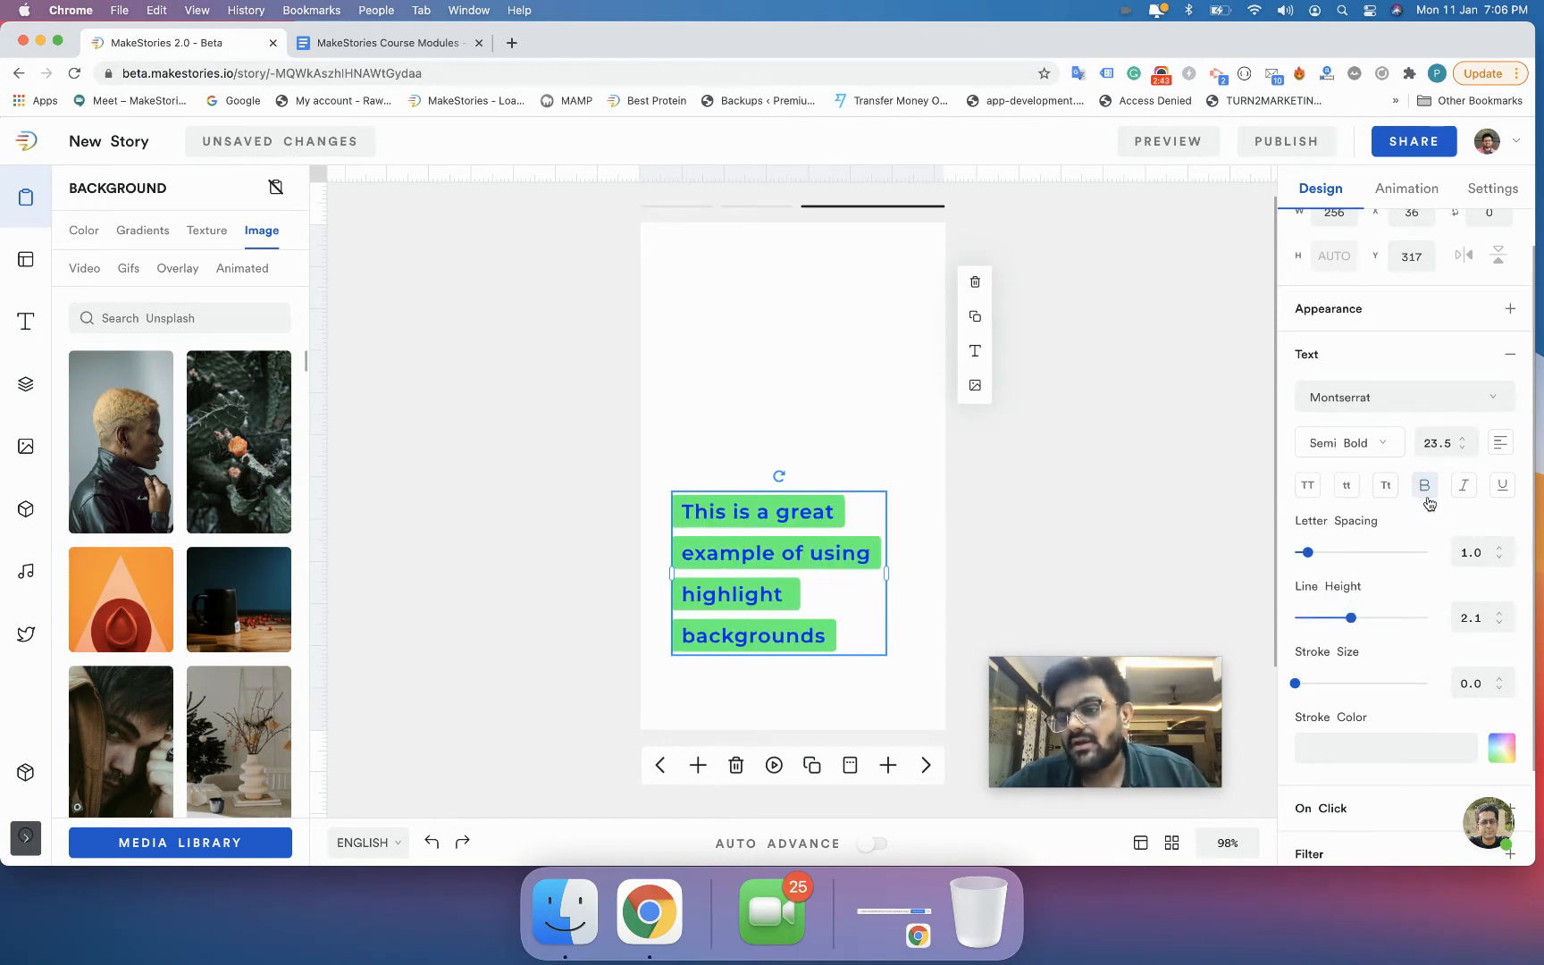
{"action": "left_click", "coordinate": [1367, 444]}
{"action": "left_click", "coordinate": [1347, 633]}
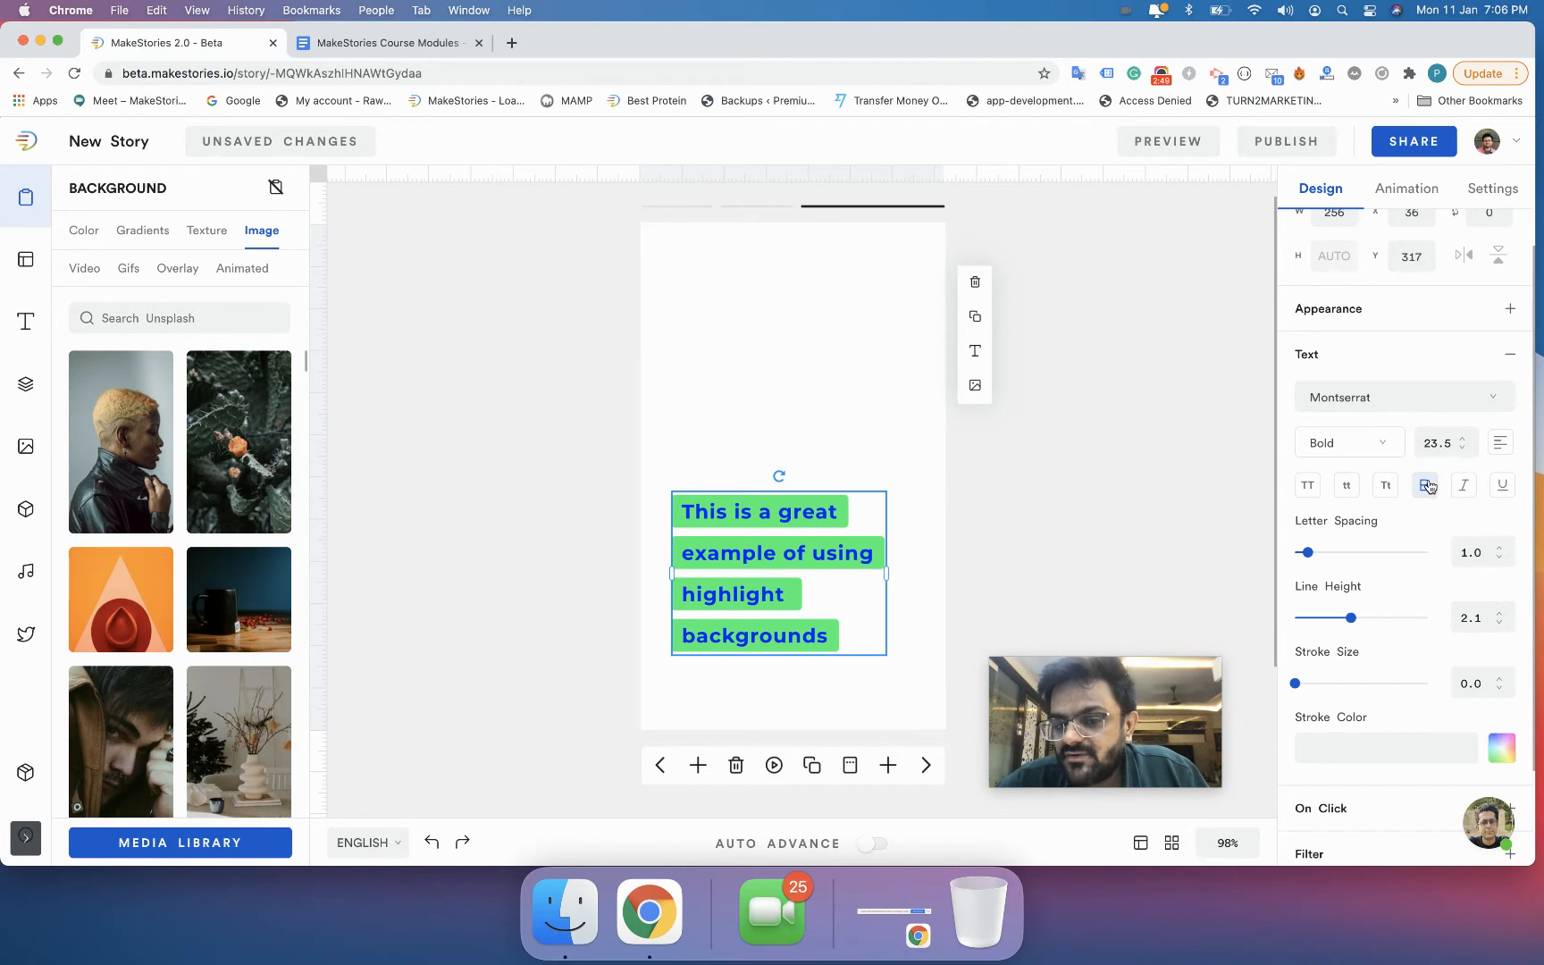
Step: Lower the highlighted text's font size to 22, partly in steps of 0.1
{"action": "left_click", "coordinate": [1440, 444]}
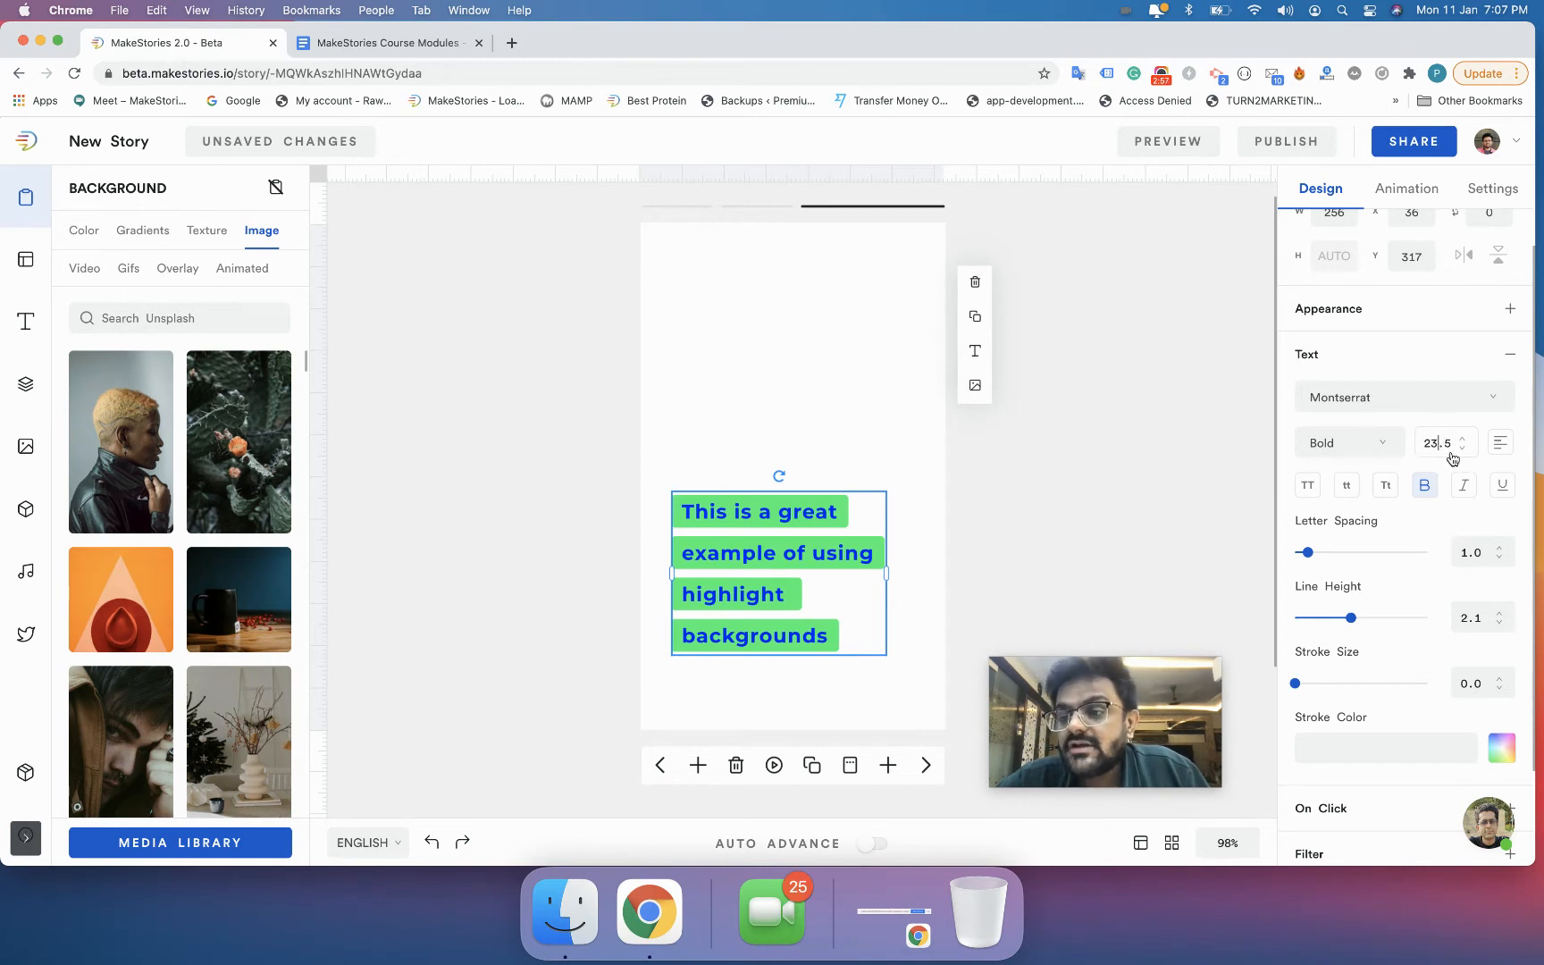
{"action": "left_click", "coordinate": [1463, 449]}
{"action": "left_click", "coordinate": [1464, 450]}
{"action": "left_click", "coordinate": [1463, 450]}
{"action": "left_click", "coordinate": [1463, 440]}
{"action": "left_click", "coordinate": [1462, 440]}
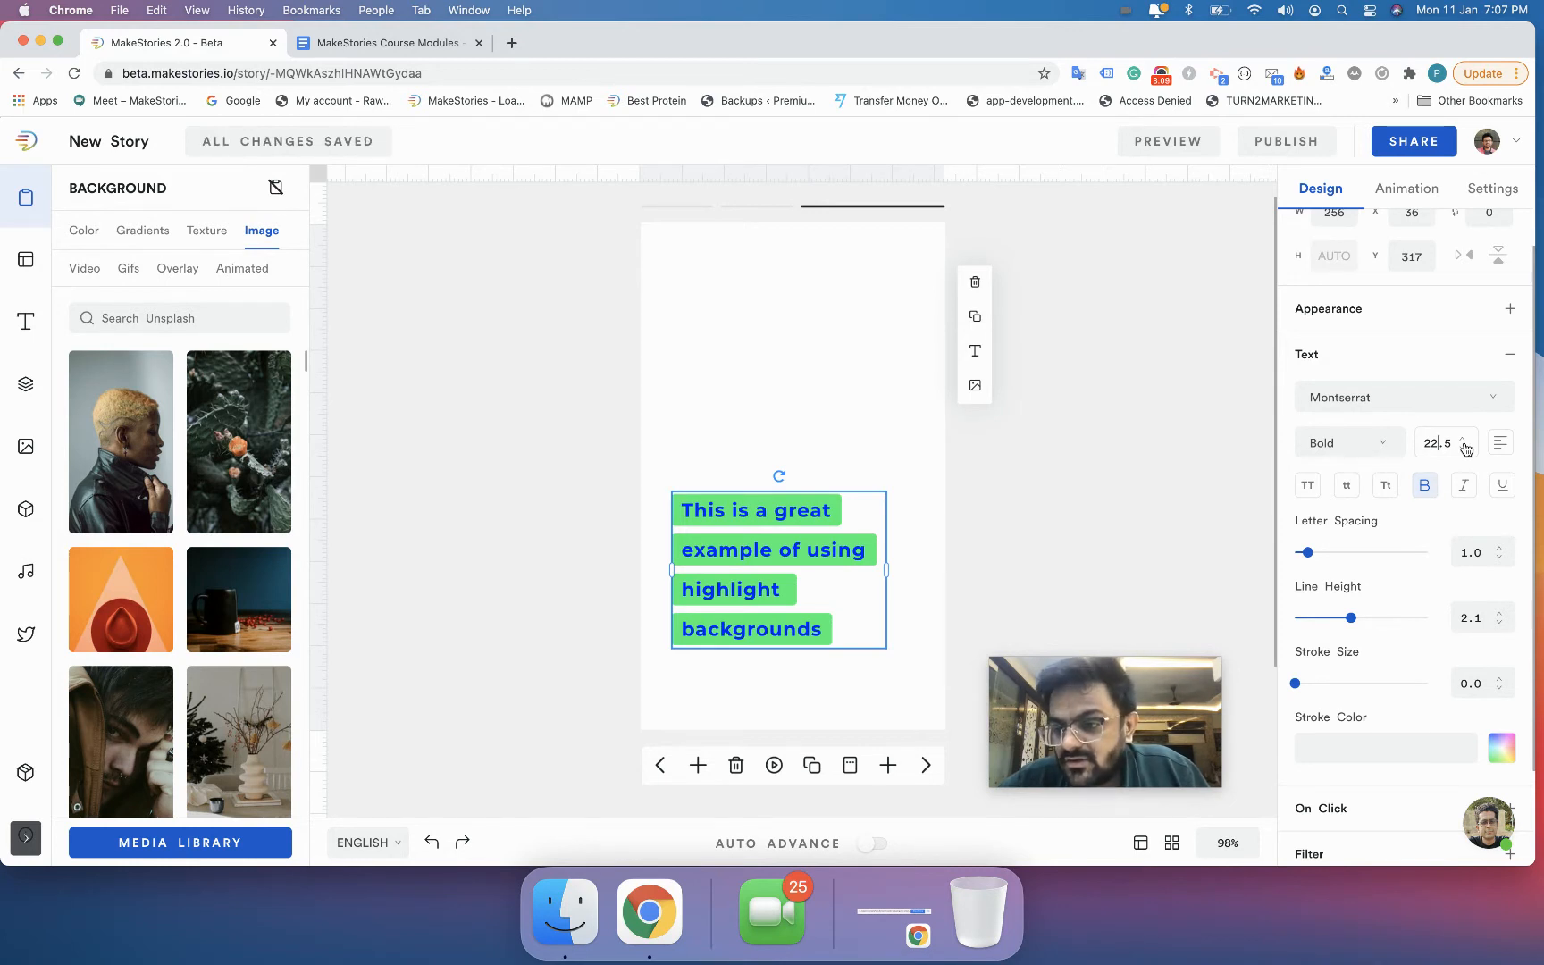
{"action": "left_click", "coordinate": [1463, 439]}
{"action": "left_click", "coordinate": [1463, 446]}
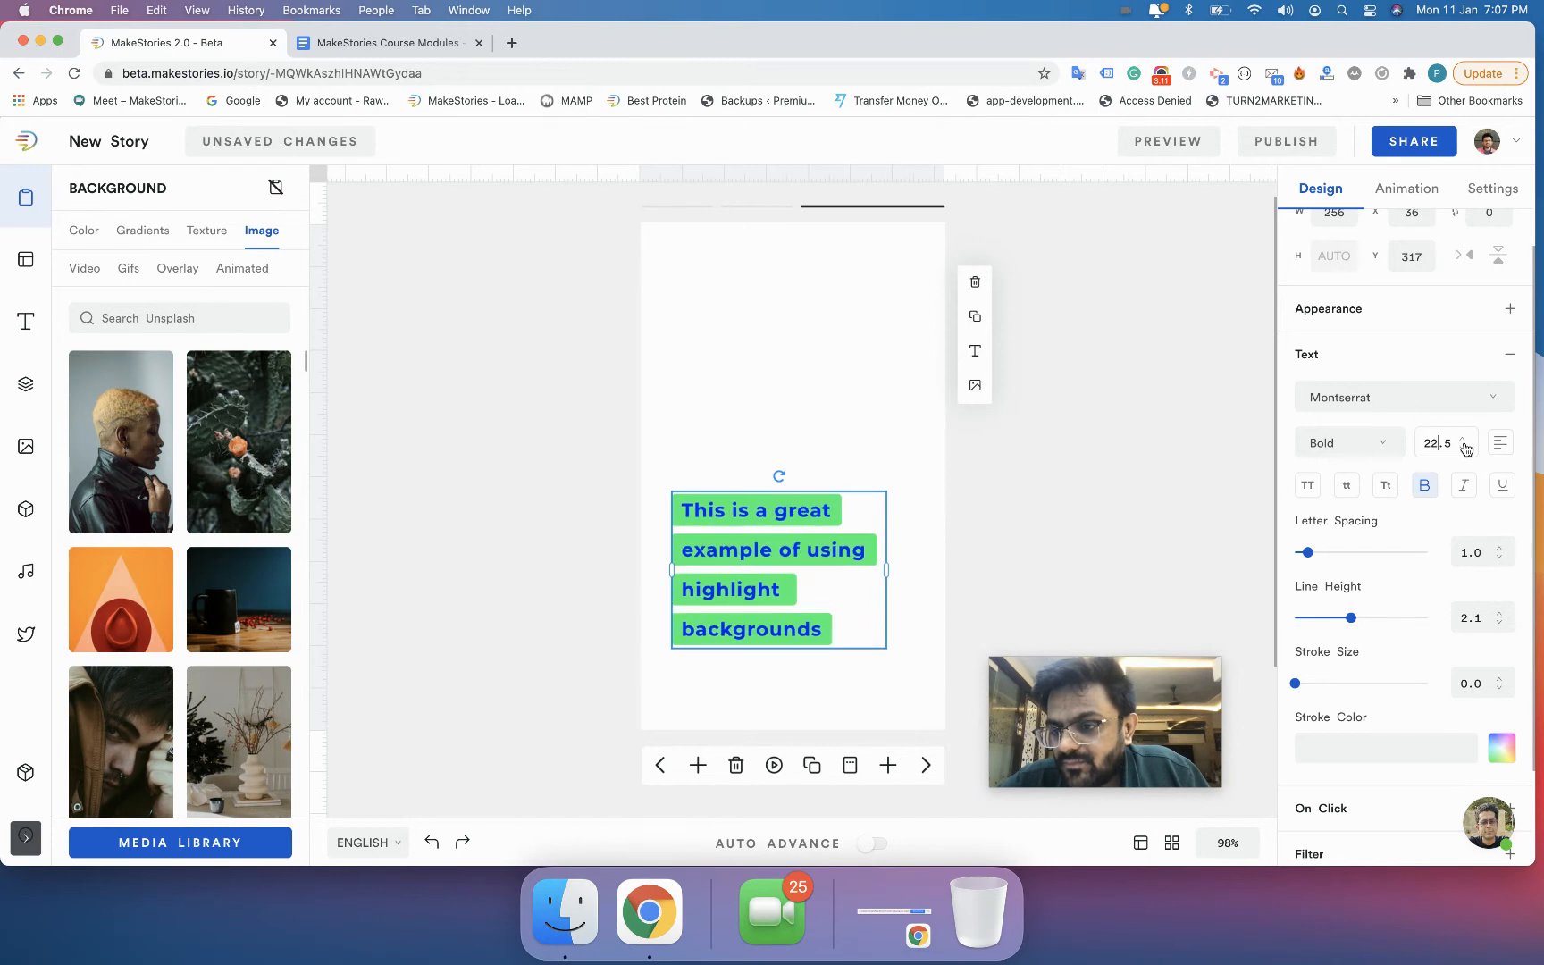
{"action": "left_click", "coordinate": [1464, 446]}
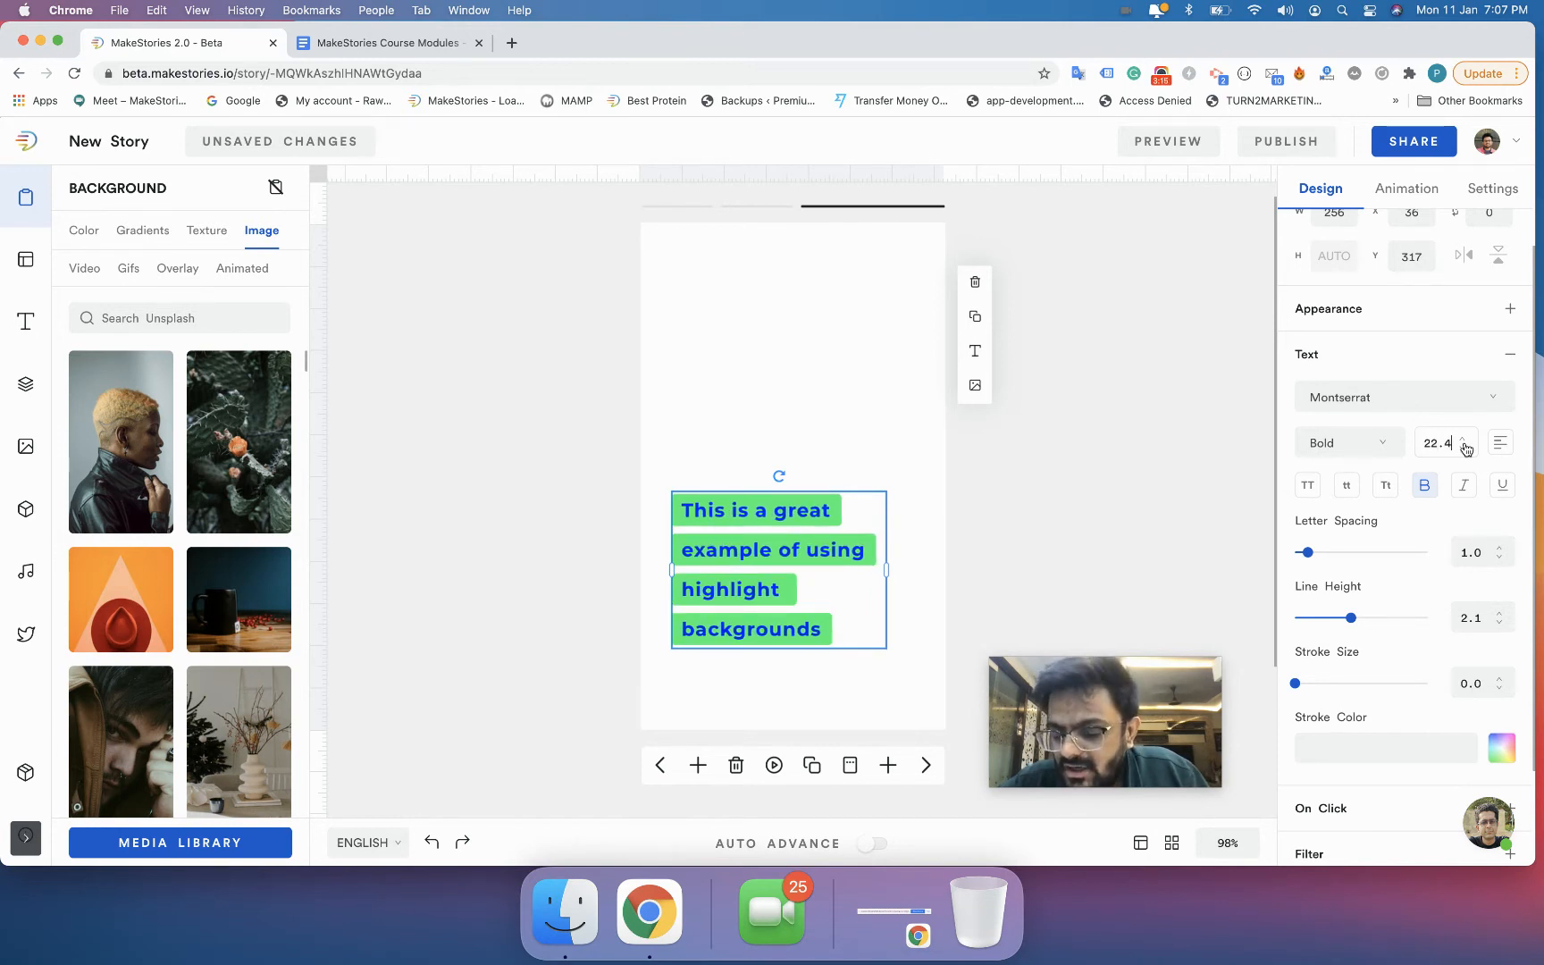
{"action": "left_click", "coordinate": [1464, 447]}
{"action": "left_click", "coordinate": [1464, 447]}
{"action": "left_click", "coordinate": [1464, 447]}
{"action": "left_click", "coordinate": [1463, 446]}
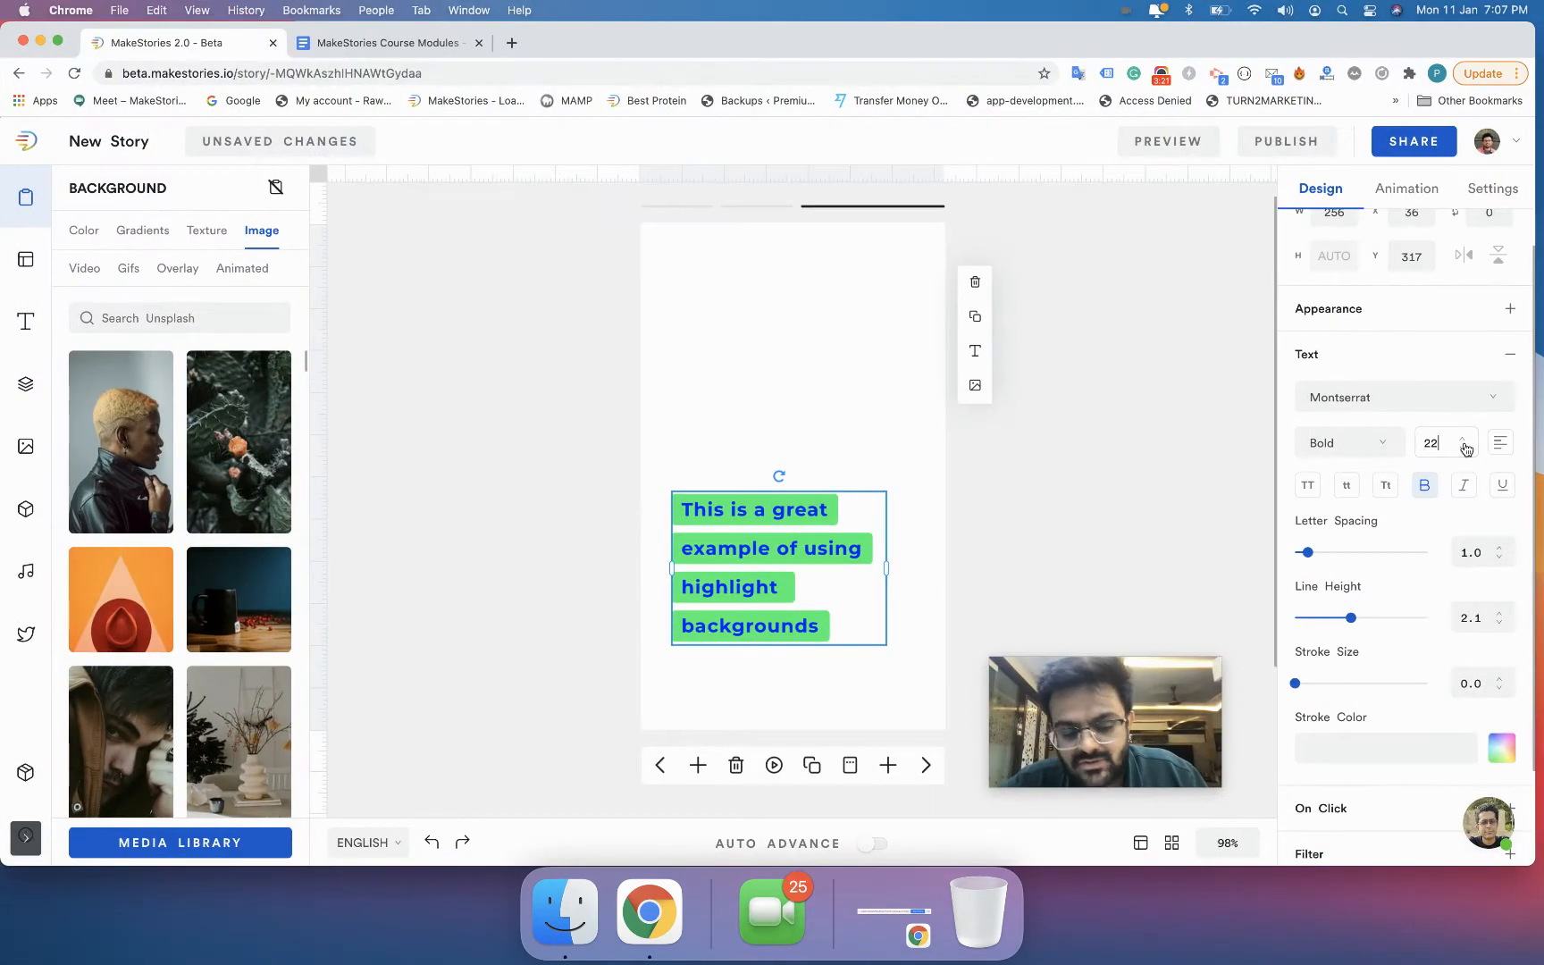
Step: Try font sizes 21 and 11 on the highlighted text, ending at 20
{"action": "left_click", "coordinate": [1463, 447]}
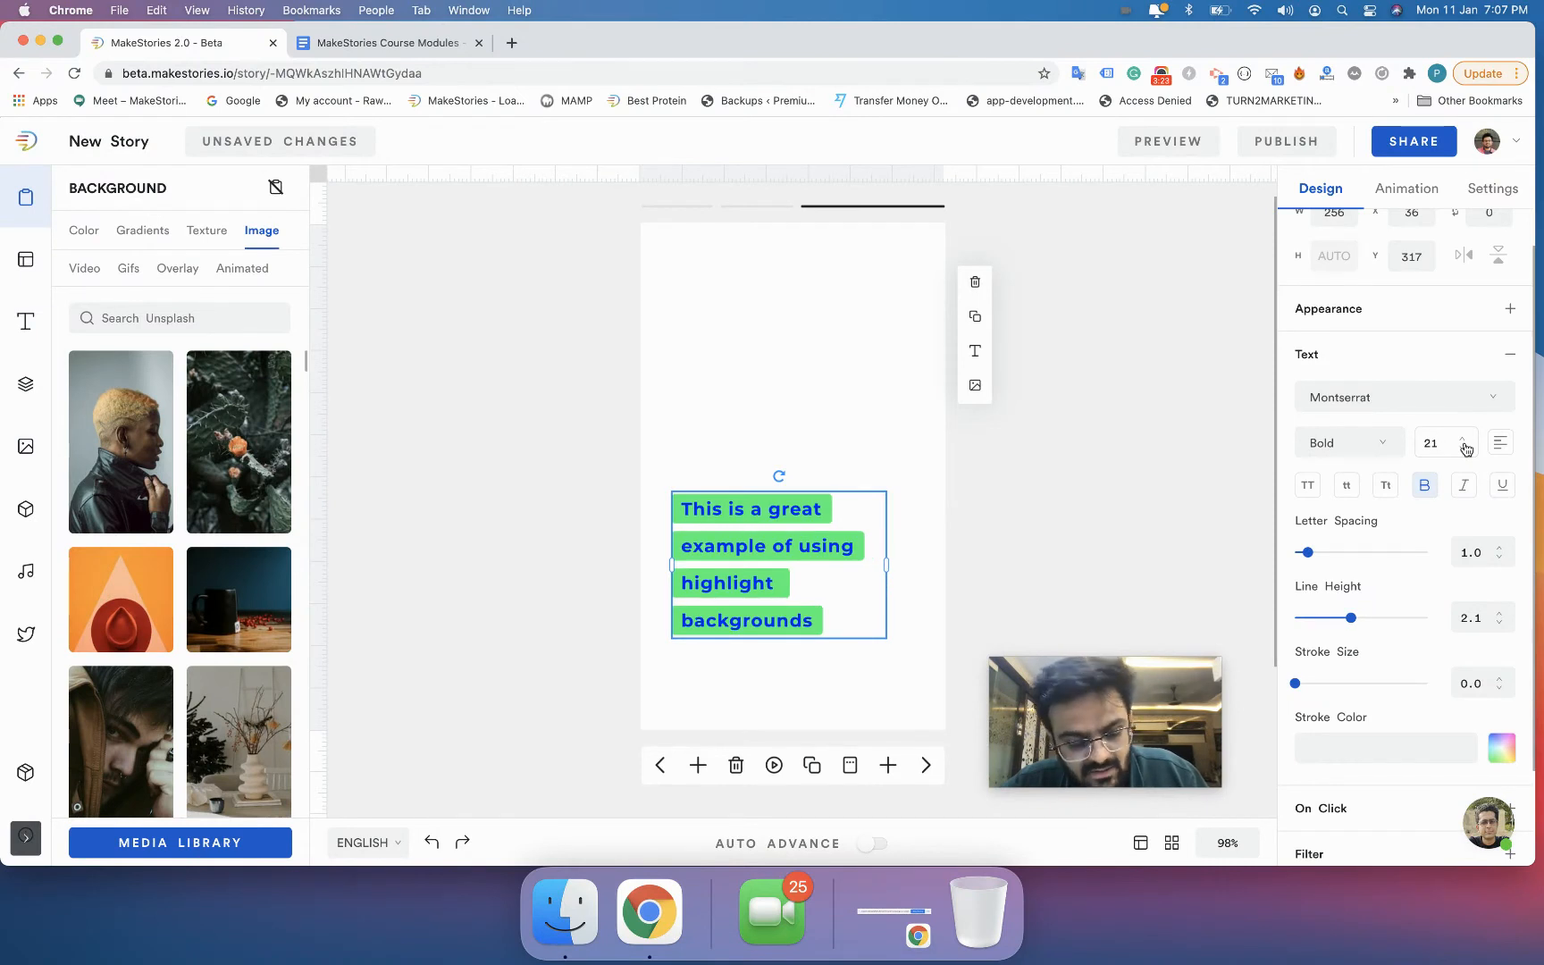
{"action": "key", "text": "shift+Down"}
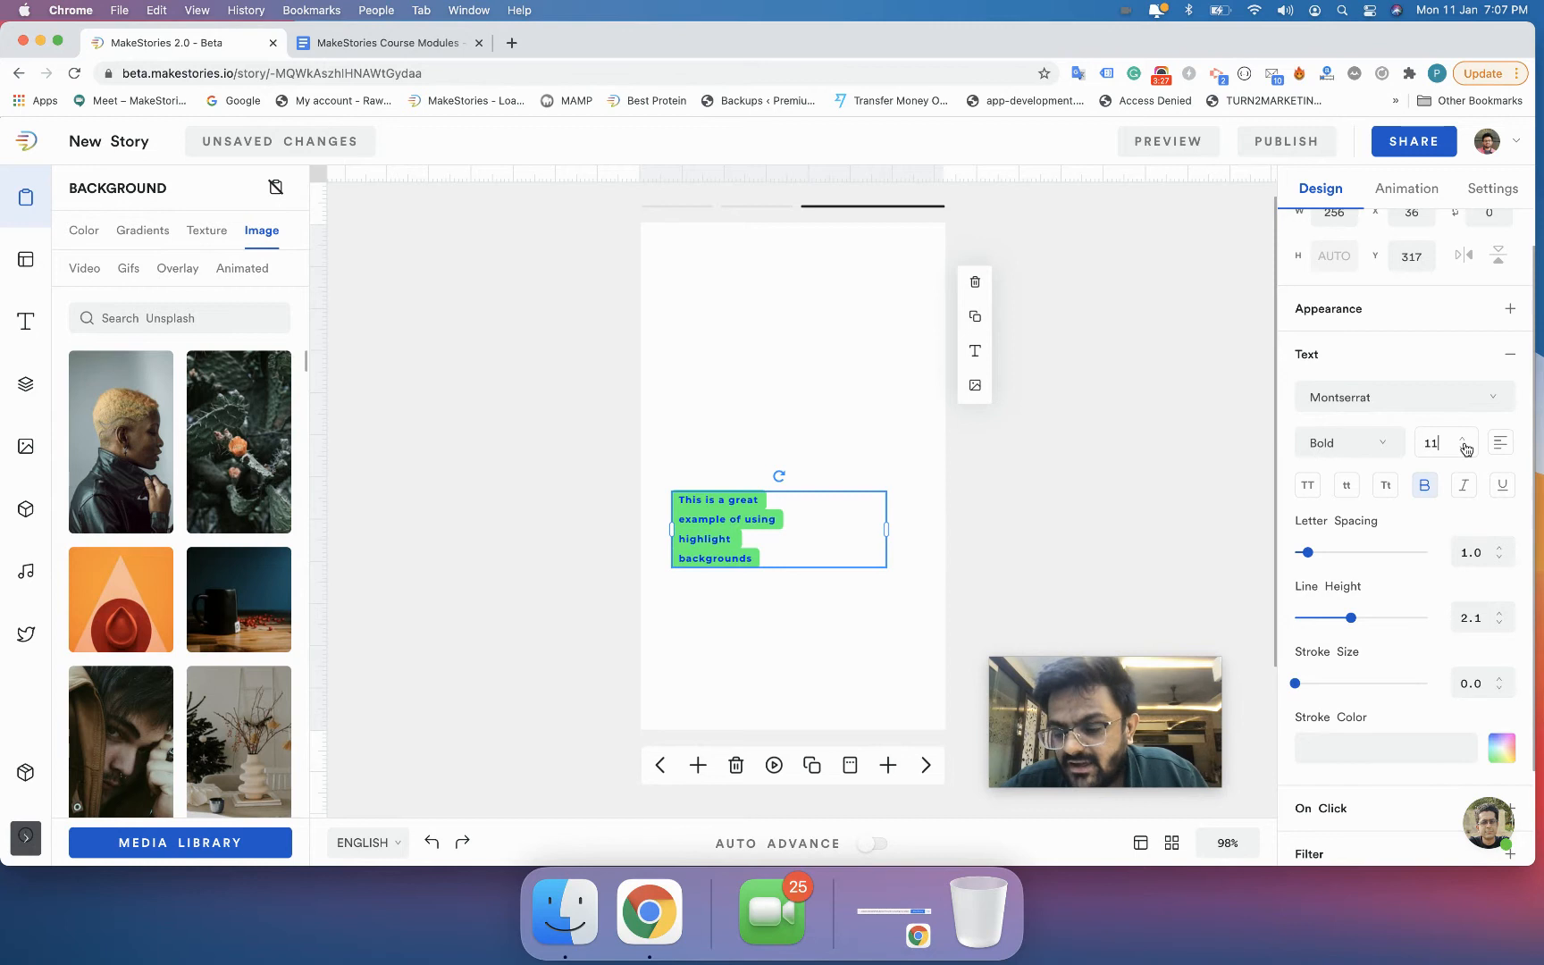
{"action": "key", "text": "shift+Up"}
{"action": "left_click", "coordinate": [1465, 448]}
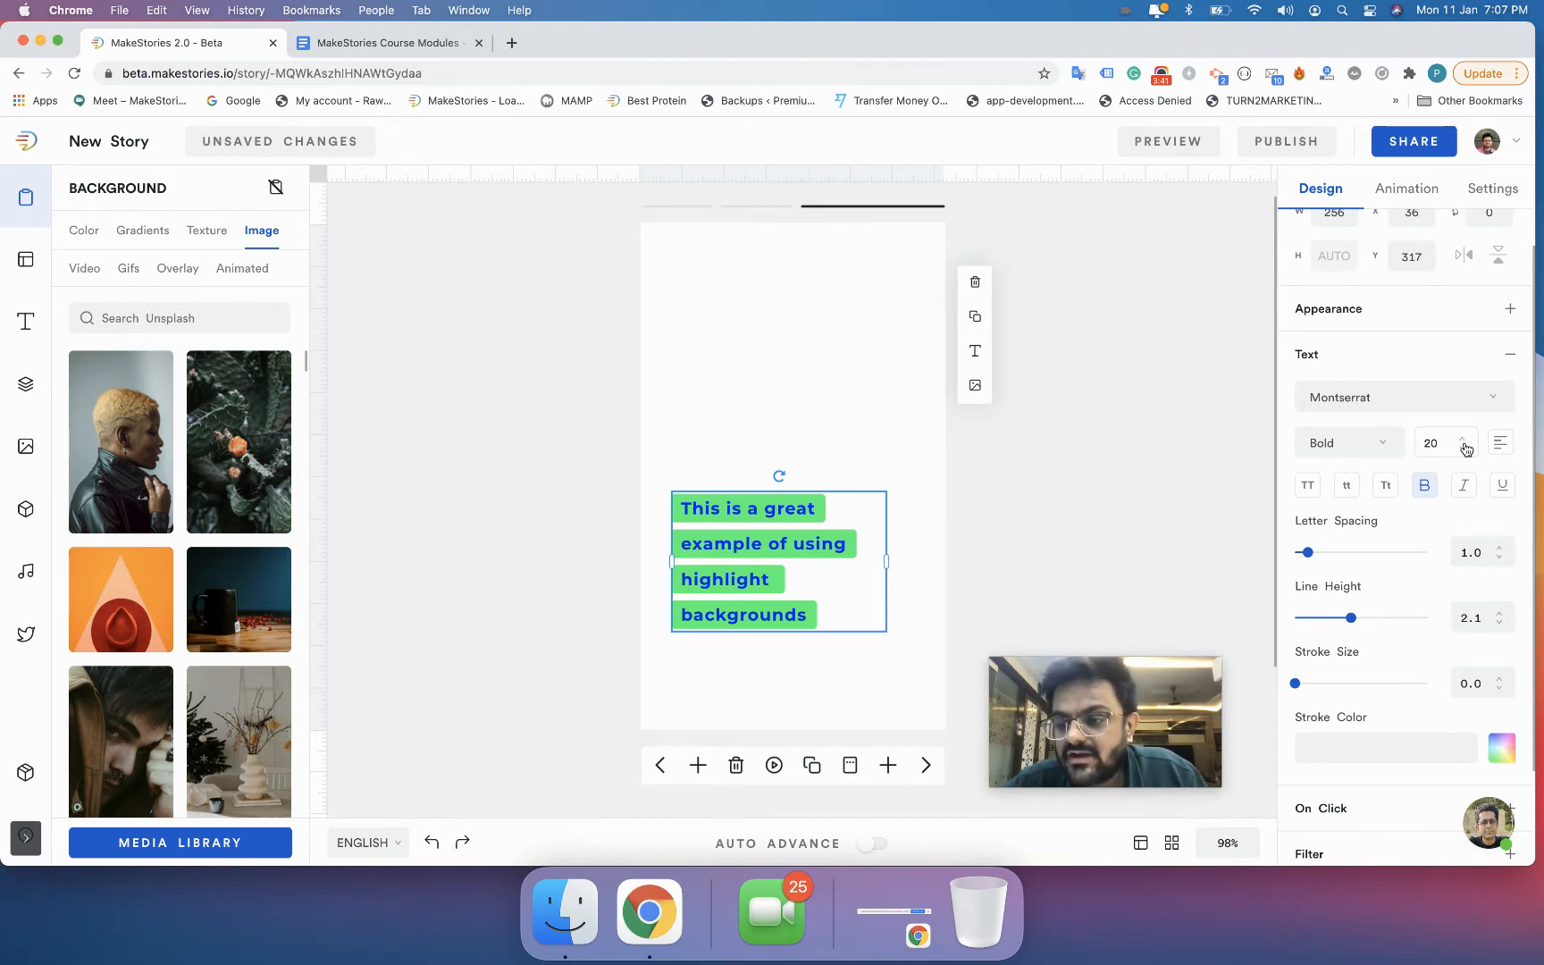
Step: Enter a font size of 30 for the highlighted text and replace it with 20
{"action": "key", "text": "BackSpace"}
{"action": "key", "text": "BackSpace"}
{"action": "type", "text": "30"}
{"action": "key", "text": "BackSpace"}
{"action": "key", "text": "BackSpace"}
{"action": "type", "text": "20"}
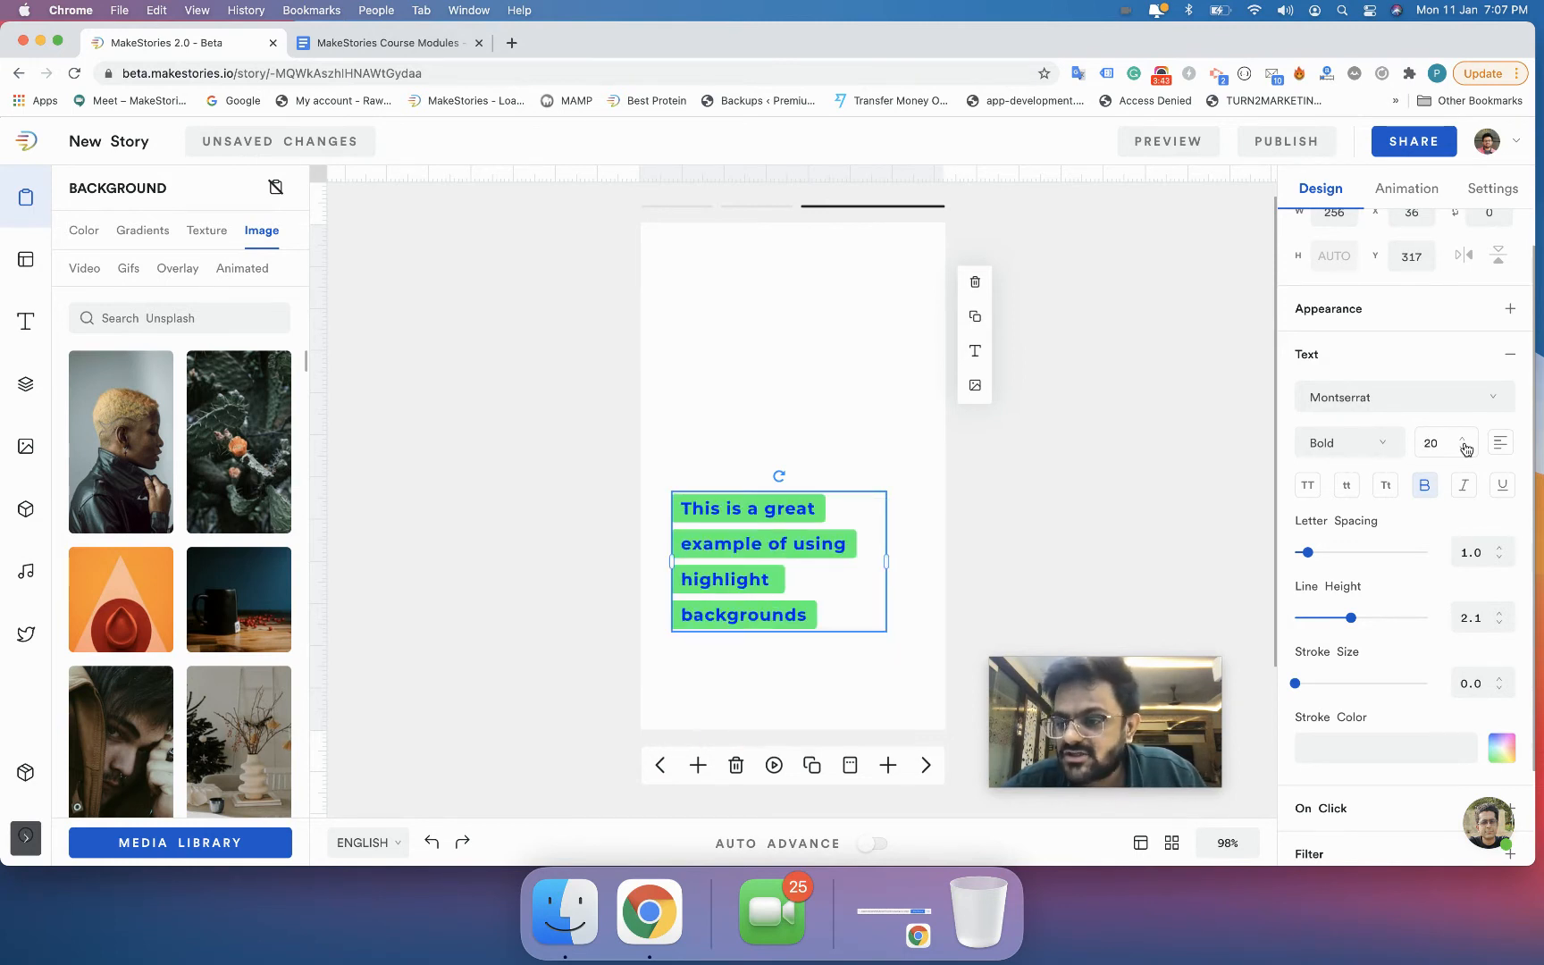
Step: Increase the highlighted text's font size to 23
{"action": "left_click", "coordinate": [1463, 442]}
{"action": "left_click", "coordinate": [1463, 443]}
{"action": "left_click", "coordinate": [1462, 443]}
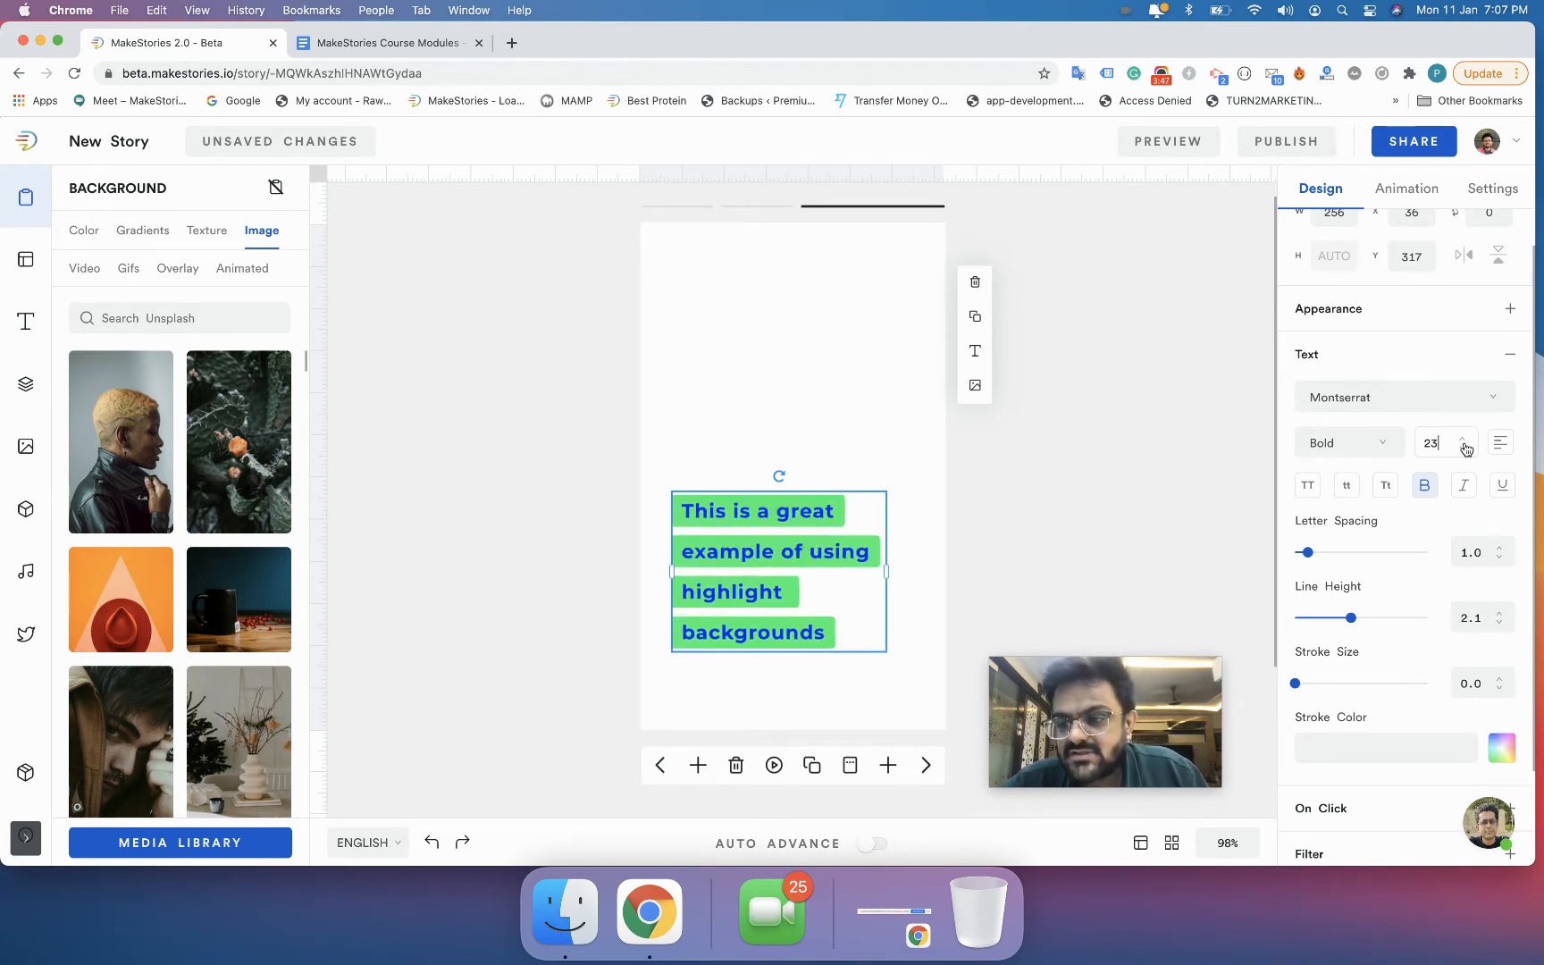
Step: Cycle the highlighted text through the available alignments, including center and justified, ending on left alignment
{"action": "left_click", "coordinate": [1500, 445]}
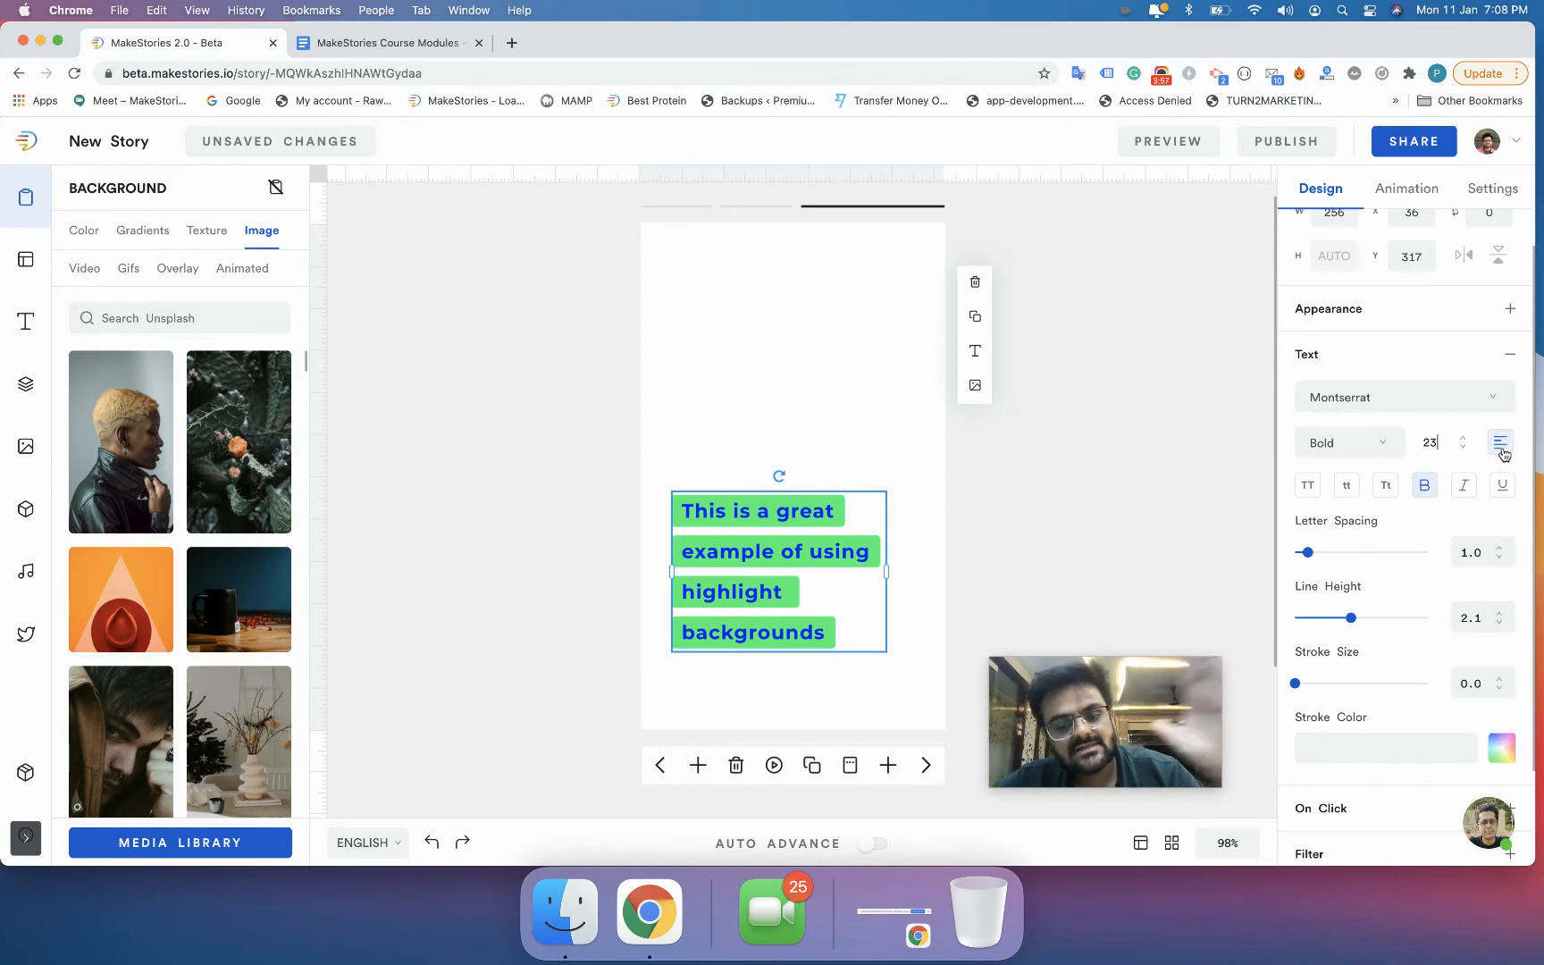
{"action": "left_click", "coordinate": [1501, 443]}
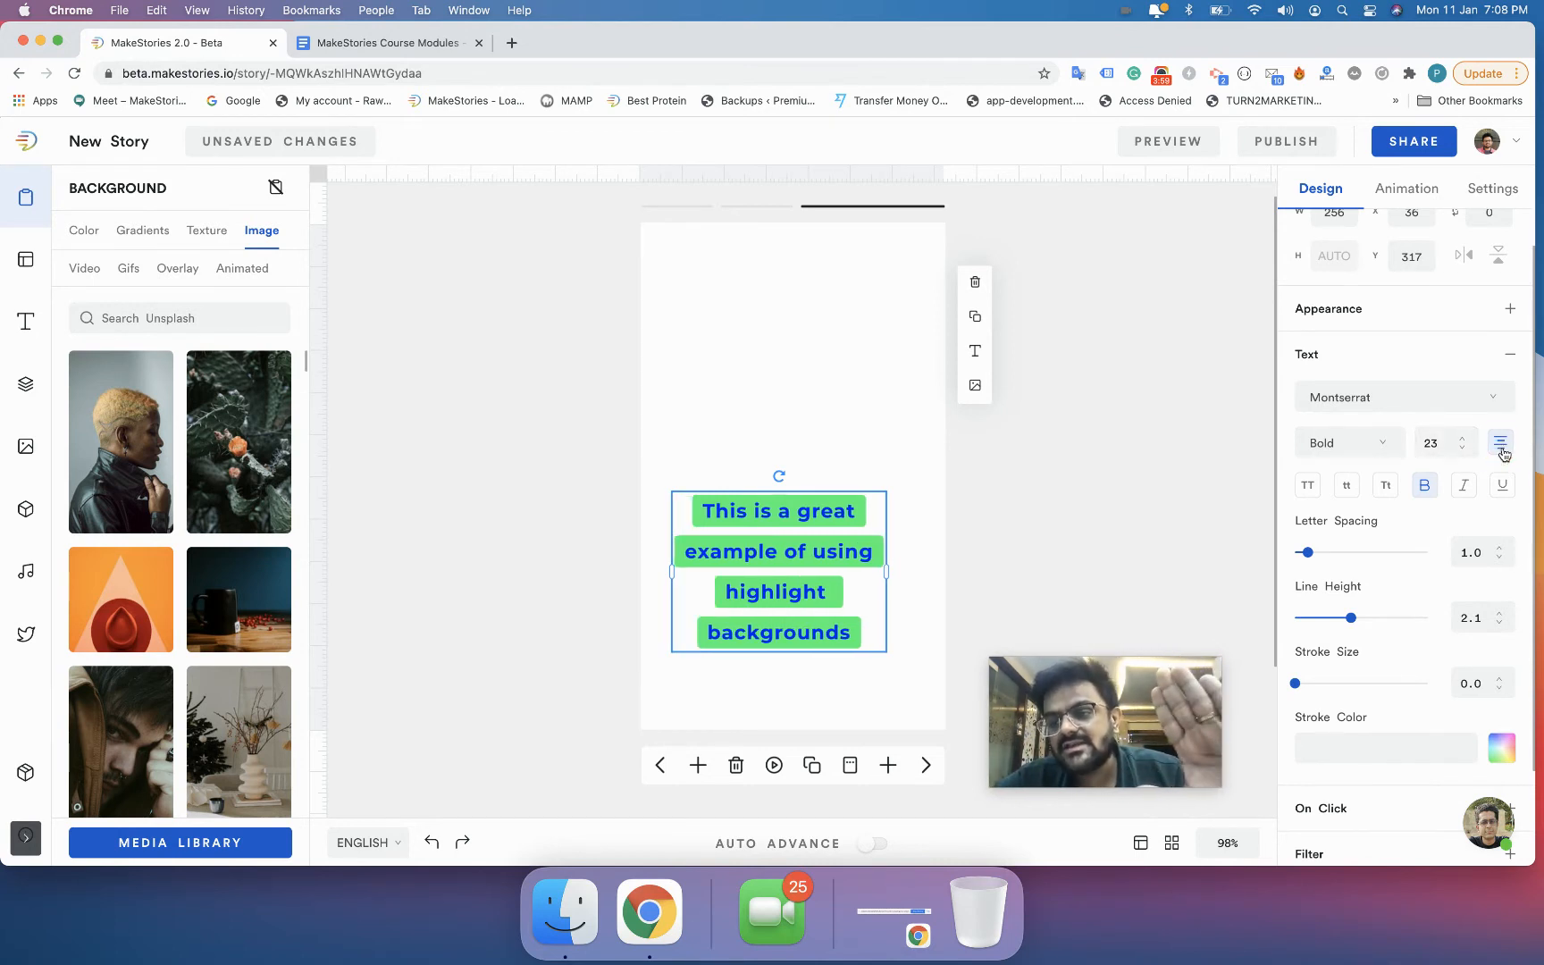
{"action": "left_click", "coordinate": [1502, 449]}
{"action": "left_click", "coordinate": [1502, 447]}
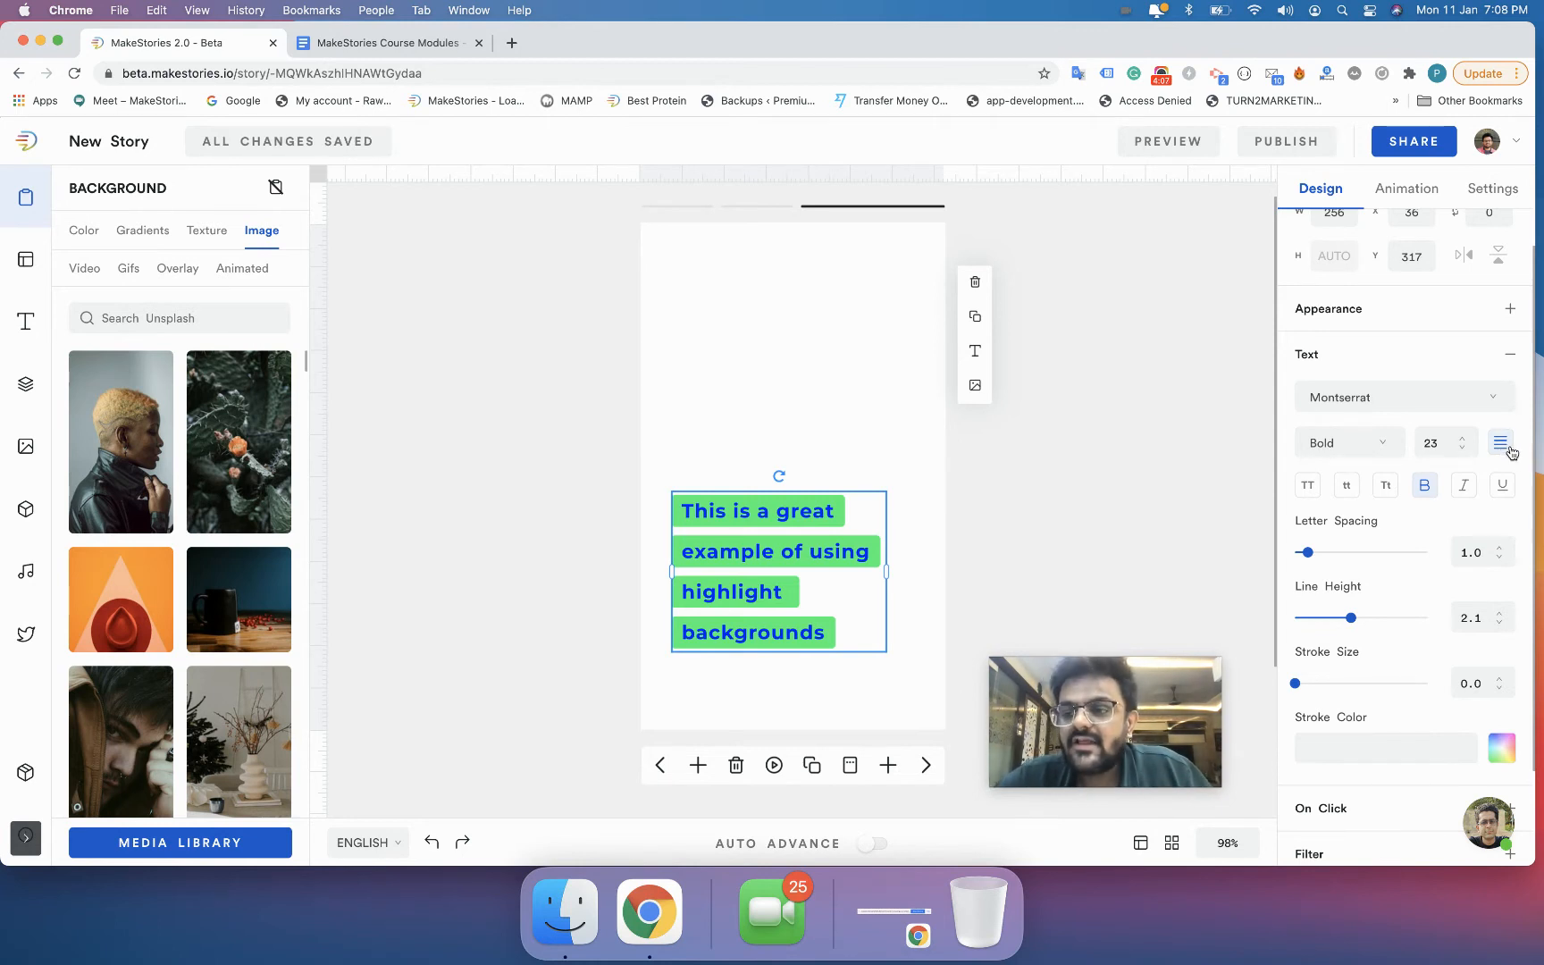
{"action": "left_click", "coordinate": [1502, 444]}
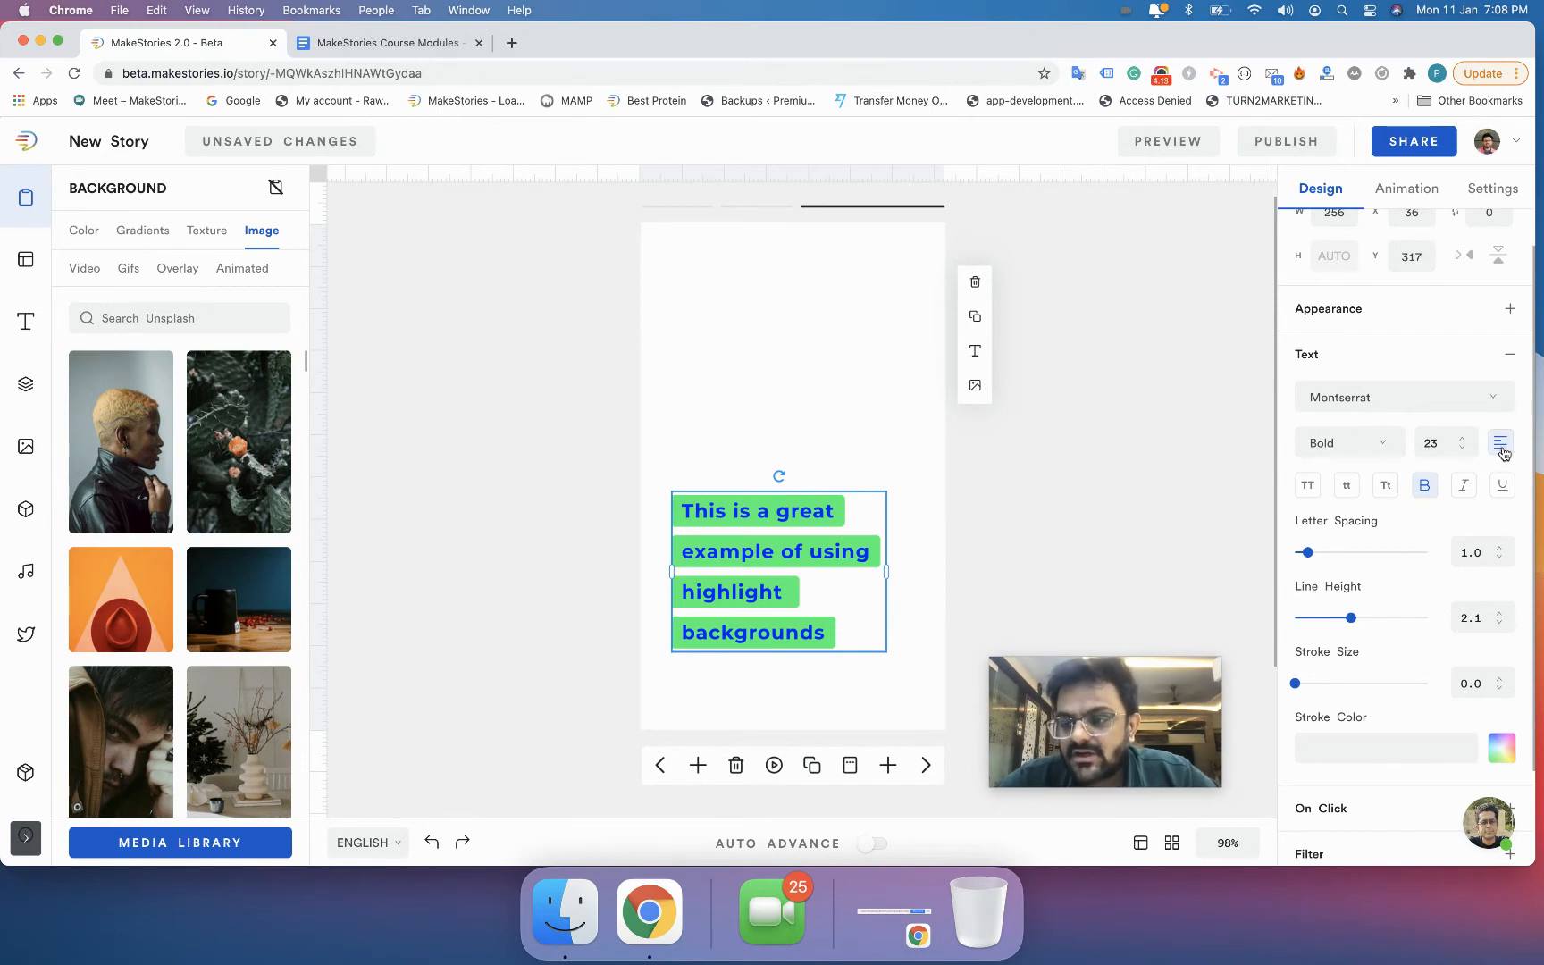
{"action": "left_click", "coordinate": [1502, 444]}
{"action": "left_click", "coordinate": [1502, 444]}
{"action": "left_click", "coordinate": [1502, 444]}
{"action": "left_click", "coordinate": [1502, 444]}
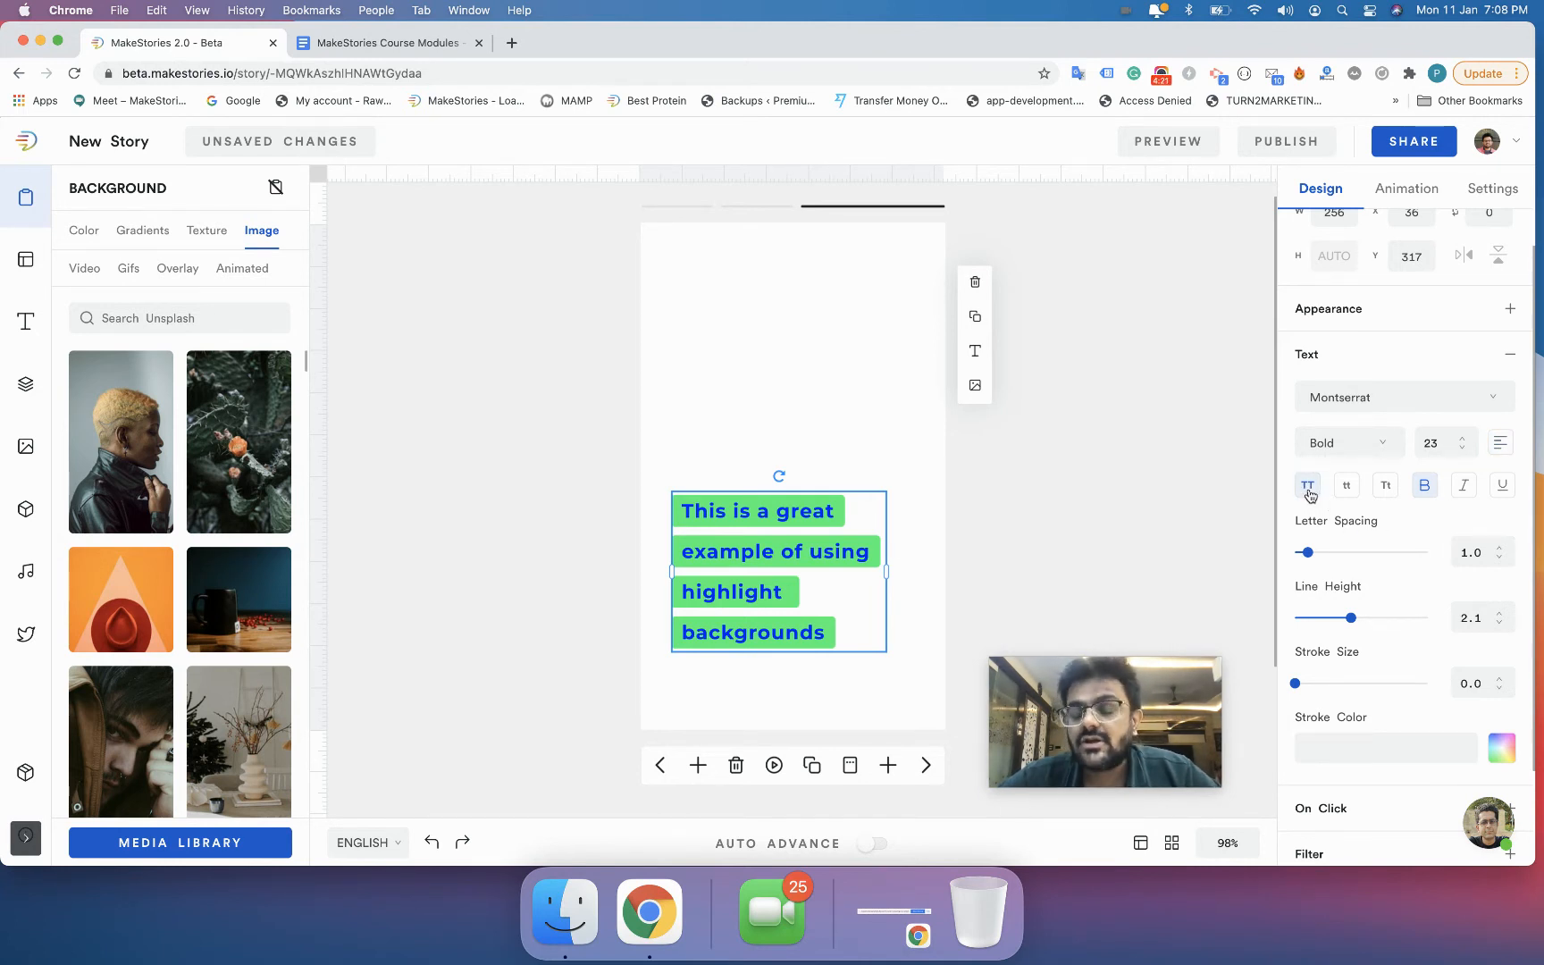
Step: Switch the highlighted text to uppercase and widen its text box to 277
{"action": "left_click", "coordinate": [1308, 490]}
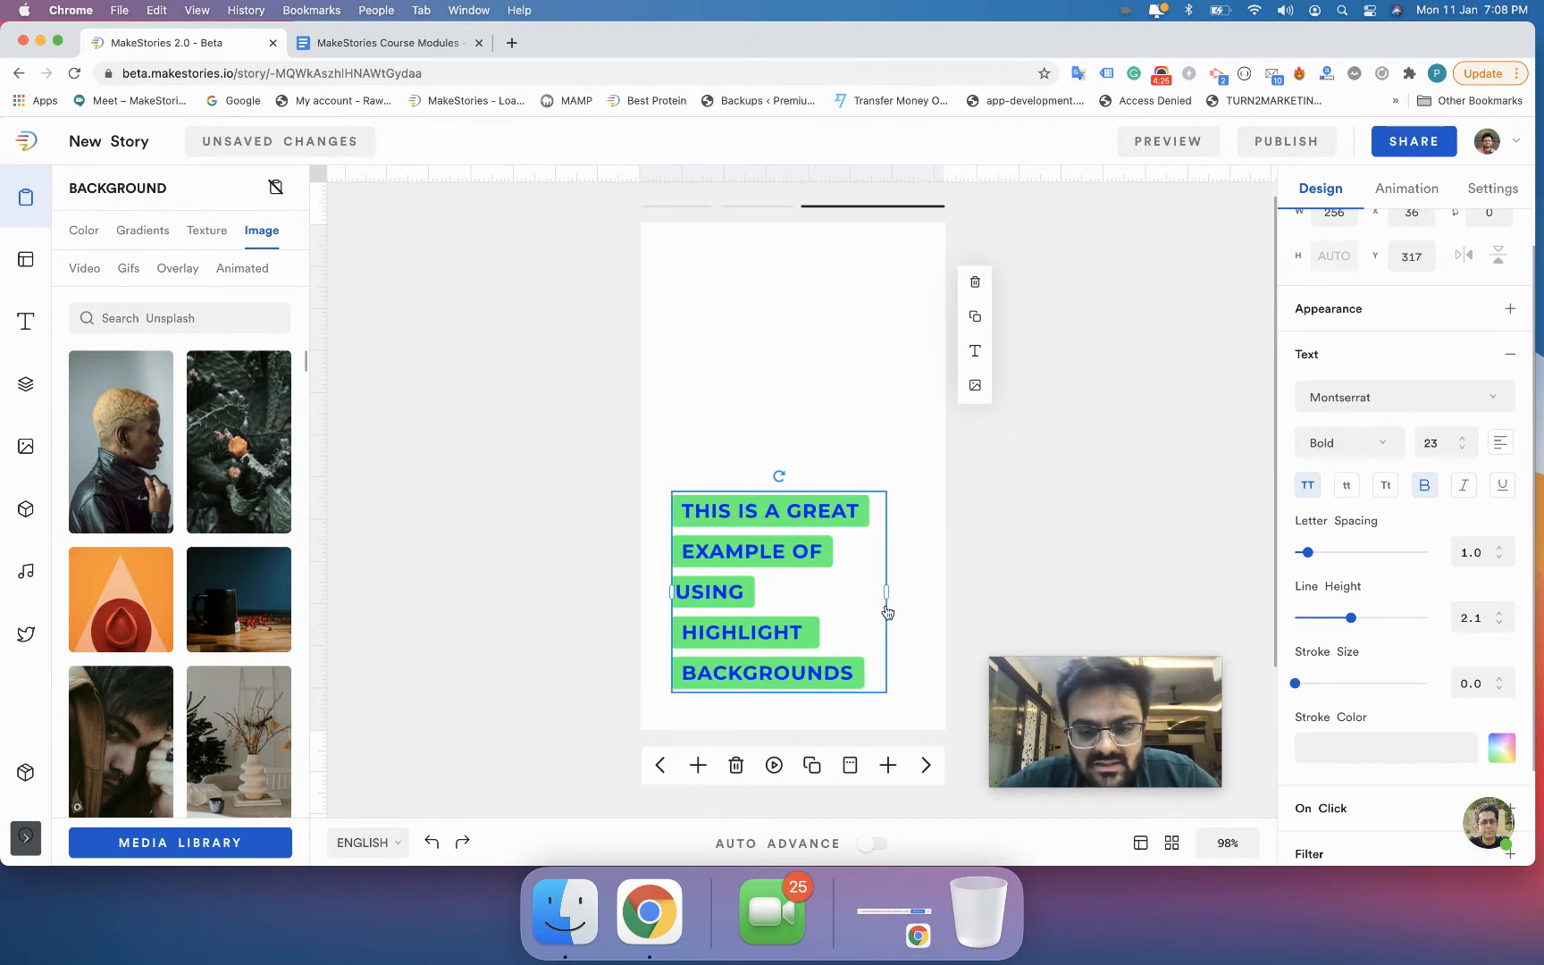
{"action": "left_click_drag", "start_coordinate": [888, 593], "coordinate": [905, 585]}
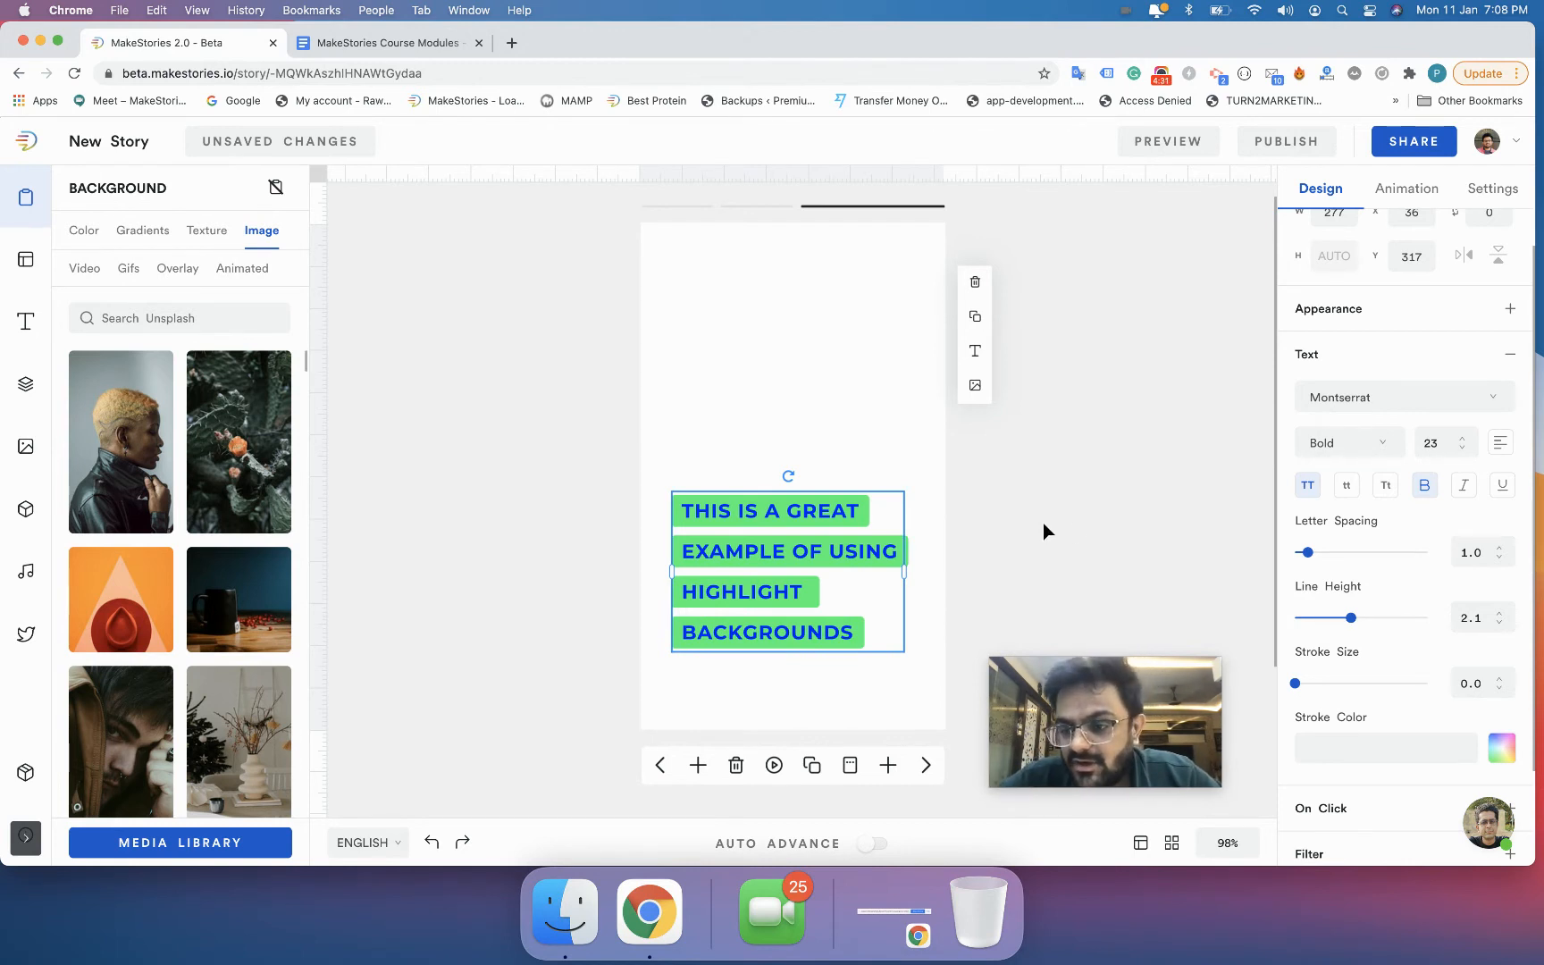
Step: Try lowercase and capitalized casing on the highlighted text, ending with no case style applied
{"action": "left_click", "coordinate": [1346, 485]}
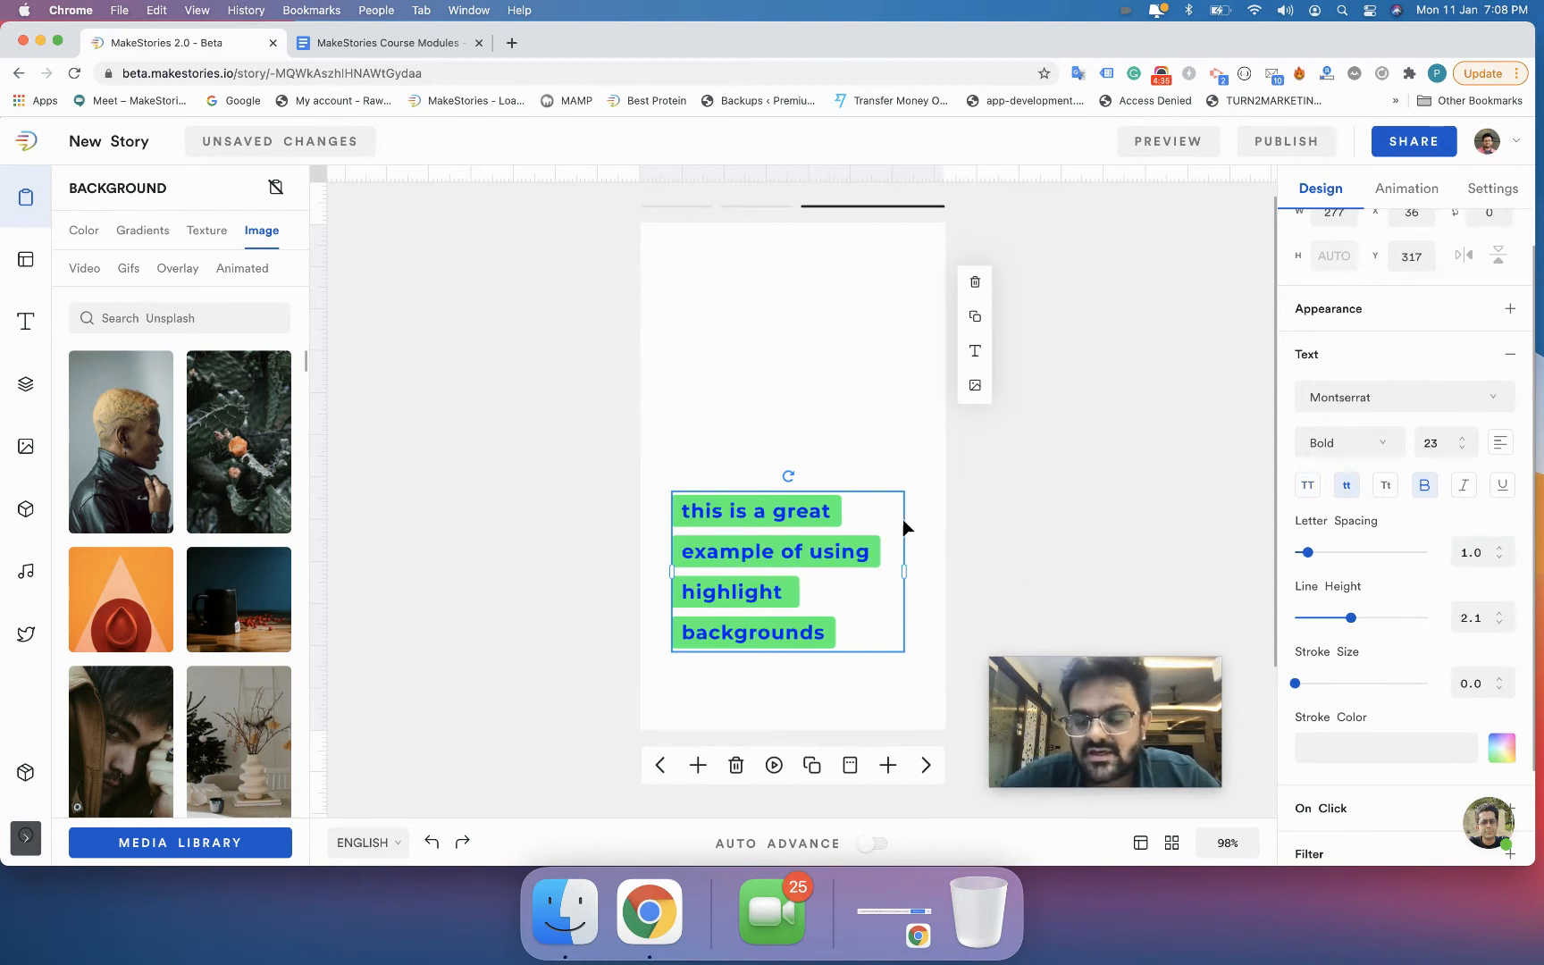
{"action": "left_click", "coordinate": [1388, 488]}
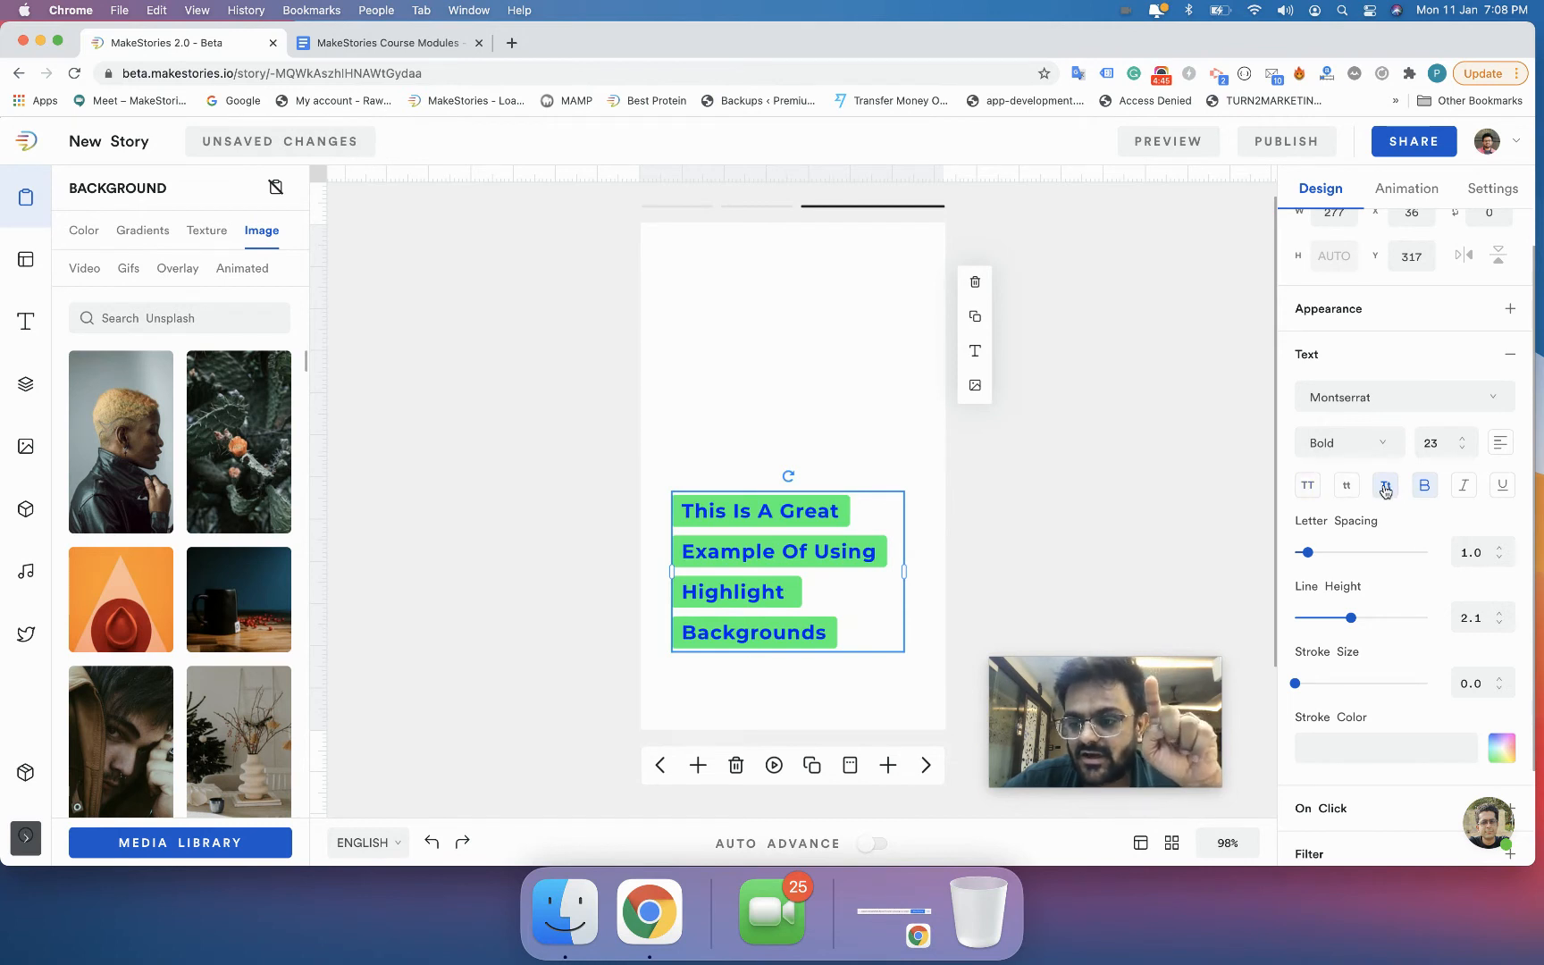
{"action": "left_click", "coordinate": [1385, 490]}
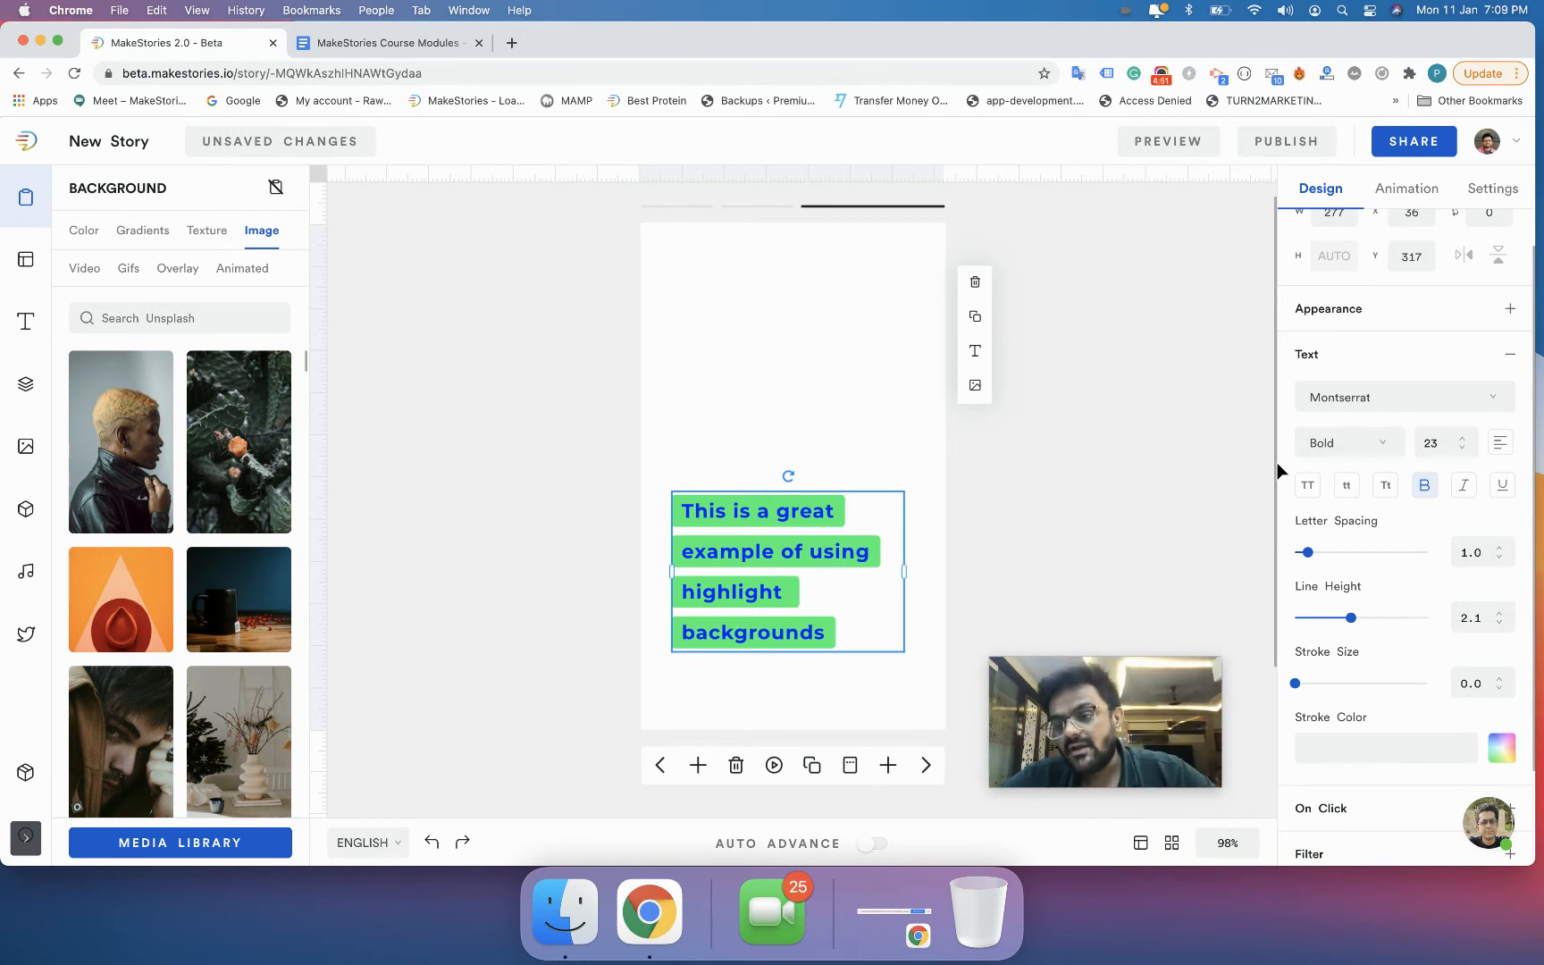
Step: Toggle italic and underline on and off for the highlighted text
{"action": "left_click", "coordinate": [1465, 497]}
{"action": "left_click", "coordinate": [1465, 497]}
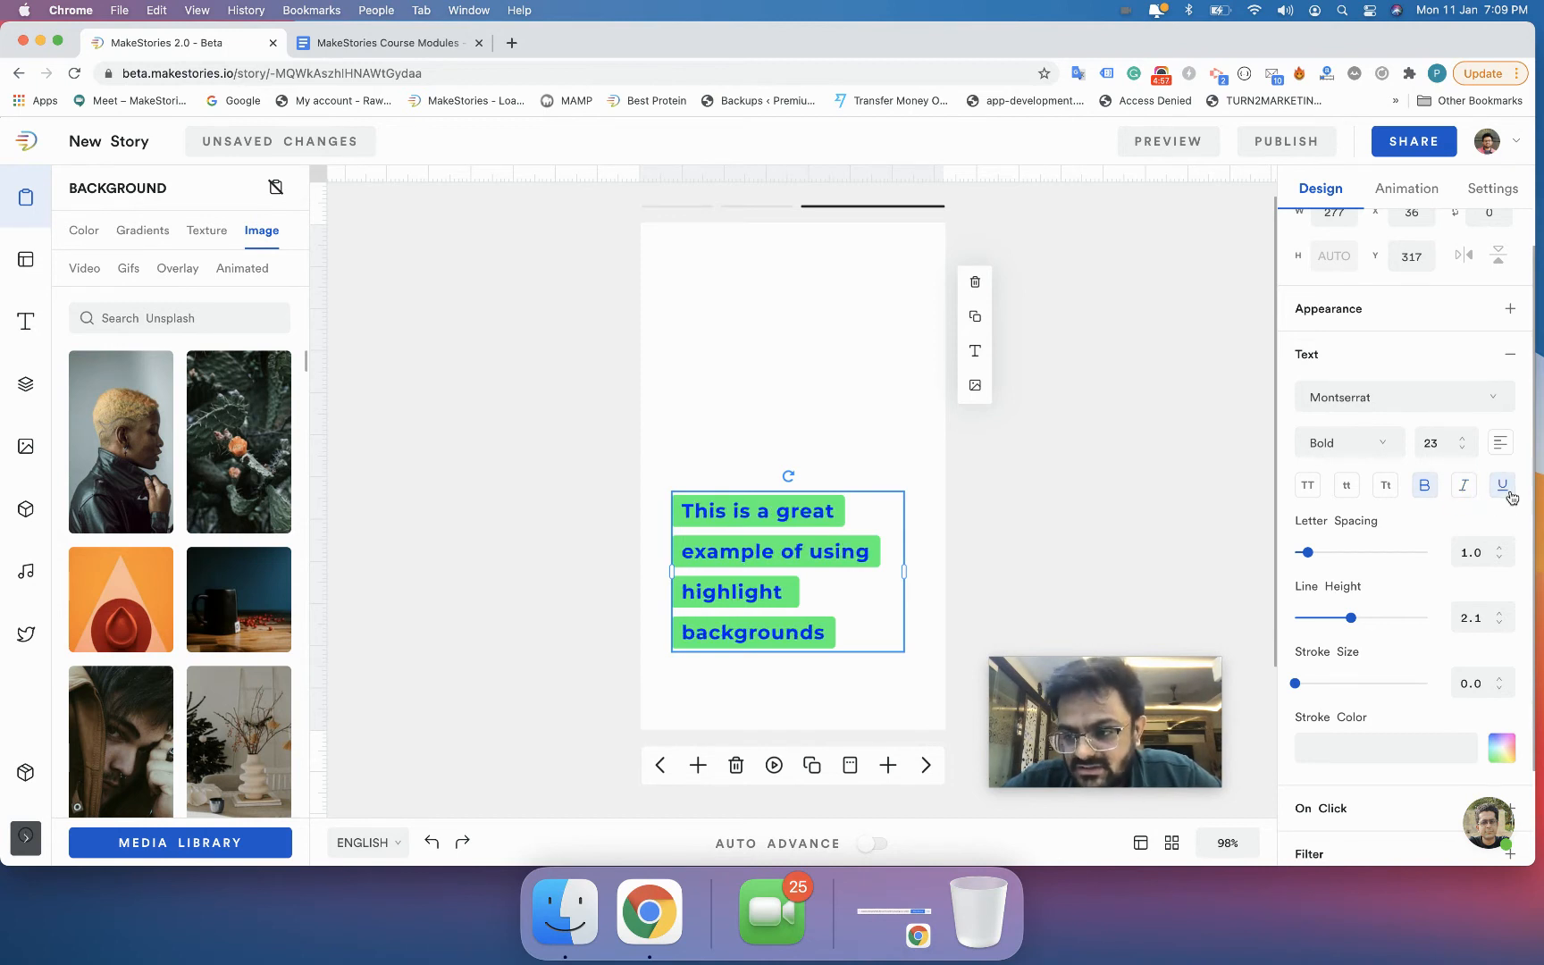
{"action": "left_click", "coordinate": [1509, 493]}
{"action": "left_click", "coordinate": [1509, 493]}
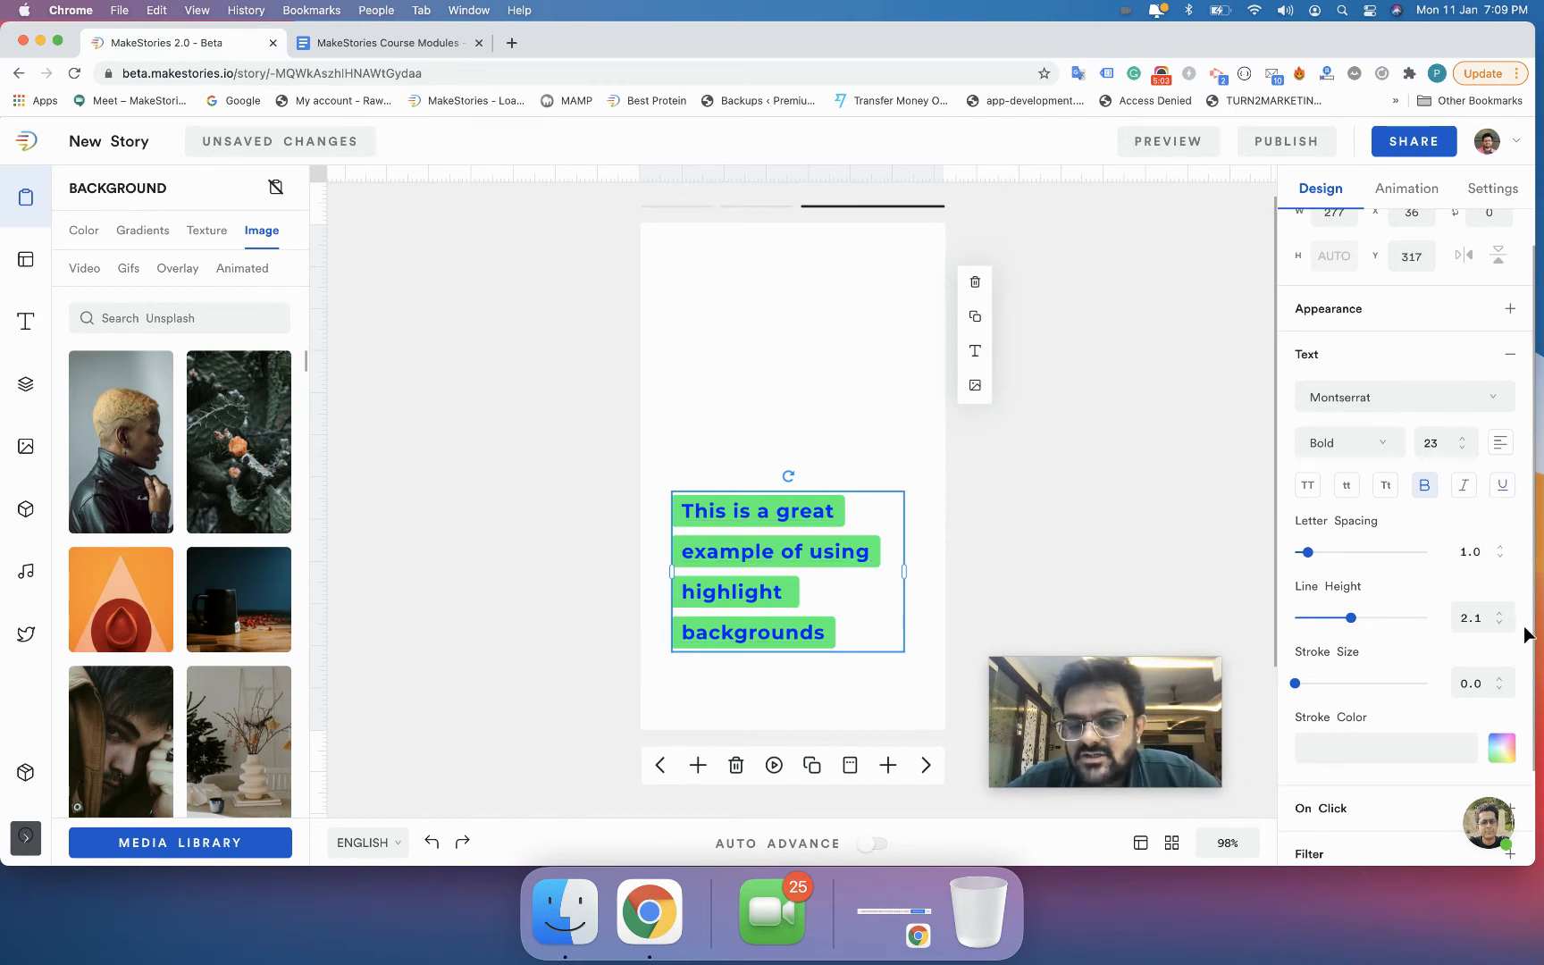
Step: Try wider letter spacing up to about 2.8 on the highlighted text and bring it back to 1.0
{"action": "key", "text": "Up"}
{"action": "key", "text": "Up"}
{"action": "key", "text": "Up"}
{"action": "key", "text": "Up"}
{"action": "key", "text": "Up"}
{"action": "key", "text": "Up"}
{"action": "key", "text": "Up"}
{"action": "key", "text": "Up"}
{"action": "key", "text": "Up"}
{"action": "key", "text": "Up"}
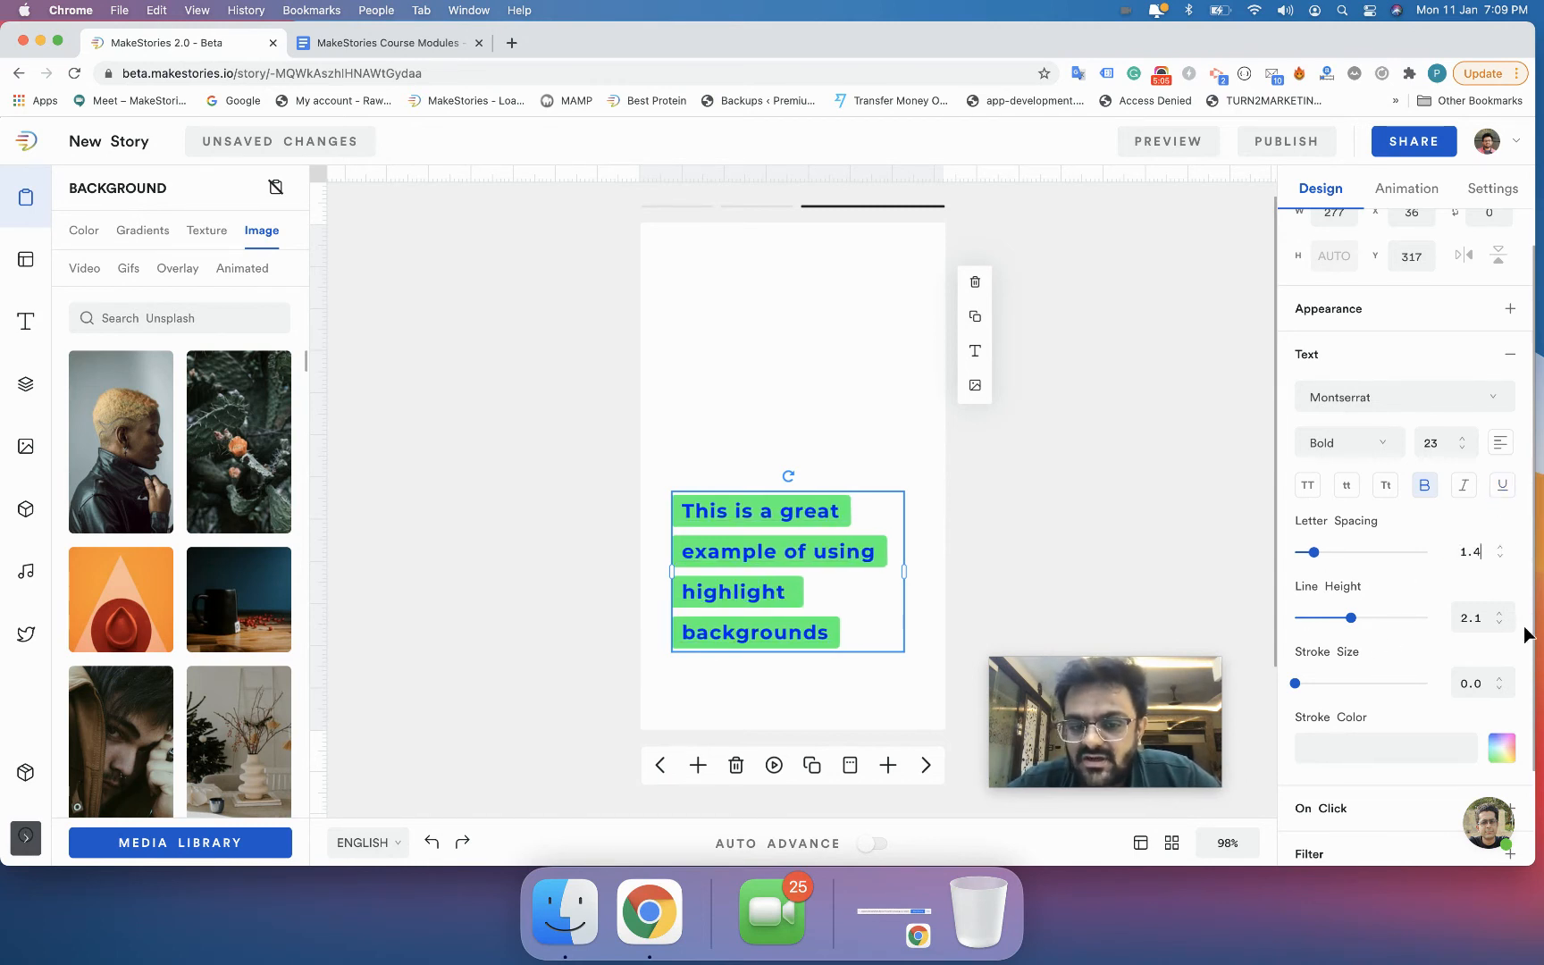
{"action": "key", "text": "Up"}
{"action": "key", "text": "Up"}
{"action": "key", "text": "Up"}
{"action": "key", "text": "Up"}
{"action": "key", "text": "Up"}
{"action": "key", "text": "Up"}
{"action": "key", "text": "Up"}
{"action": "key", "text": "Up"}
{"action": "key", "text": "Up"}
{"action": "key", "text": "Up"}
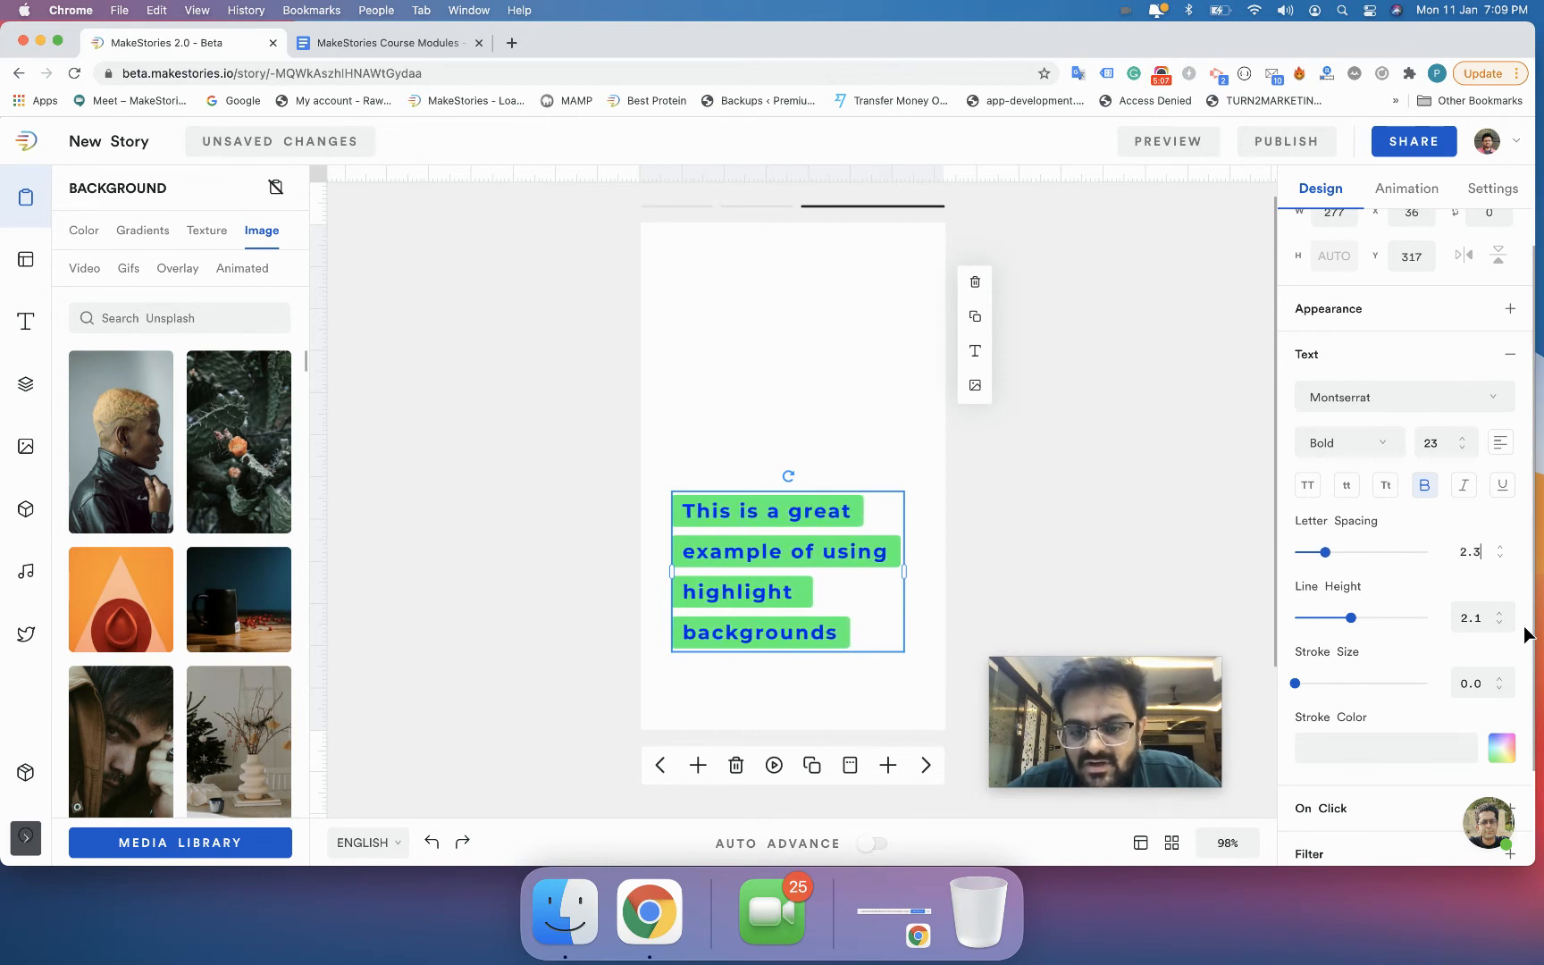
{"action": "key", "text": "Down"}
{"action": "key", "text": "Down"}
{"action": "key", "text": "Down"}
{"action": "key", "text": "Down"}
{"action": "key", "text": "Down"}
{"action": "key", "text": "Down"}
{"action": "key", "text": "Down"}
{"action": "key", "text": "Down"}
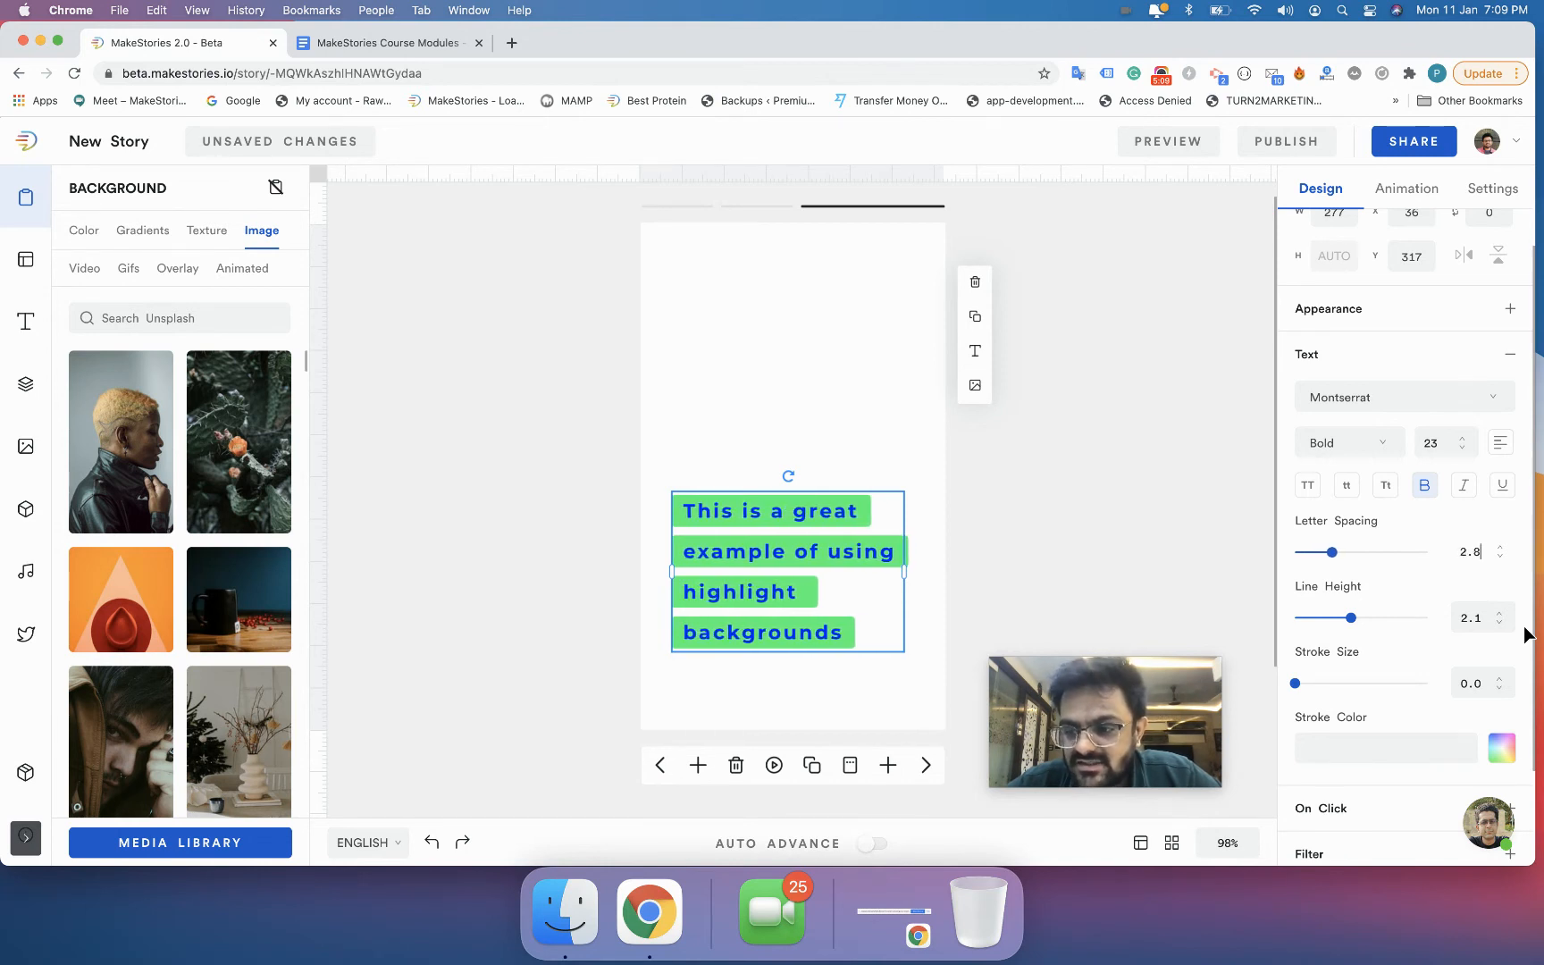
{"action": "key", "text": "Down"}
{"action": "key", "text": "Down"}
{"action": "key", "text": "Down"}
{"action": "key", "text": "Down"}
{"action": "key", "text": "Down"}
{"action": "key", "text": "Down"}
{"action": "key", "text": "Down"}
{"action": "key", "text": "Down"}
{"action": "key", "text": "Down"}
{"action": "key", "text": "Down"}
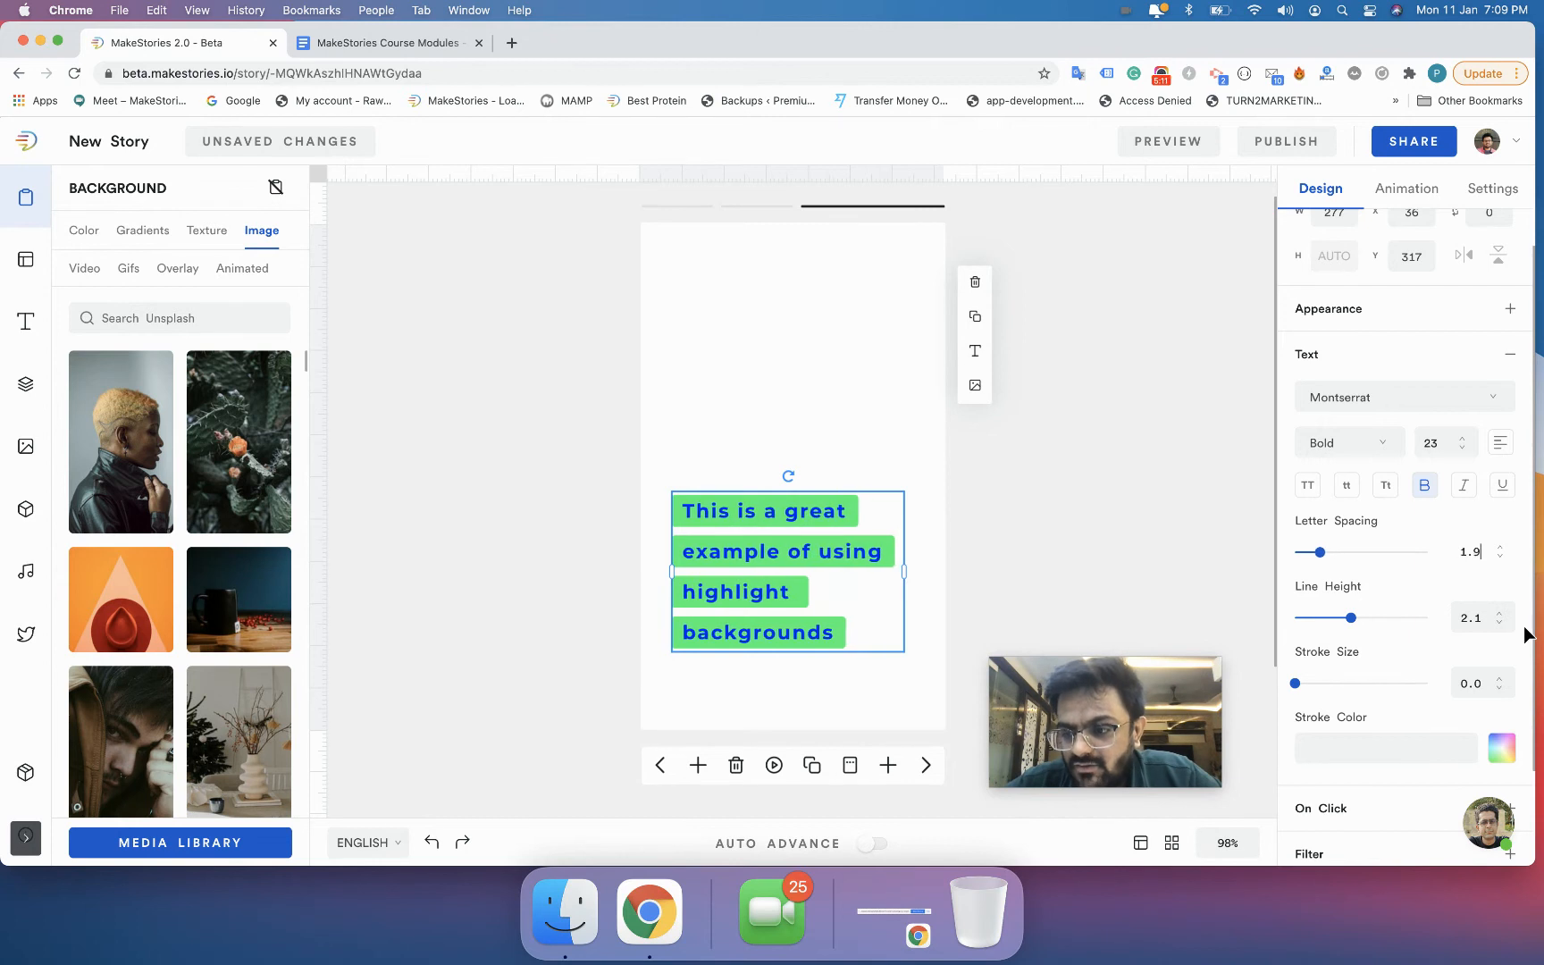
{"action": "key", "text": "Down"}
{"action": "key", "text": "Down"}
{"action": "key", "text": "Down"}
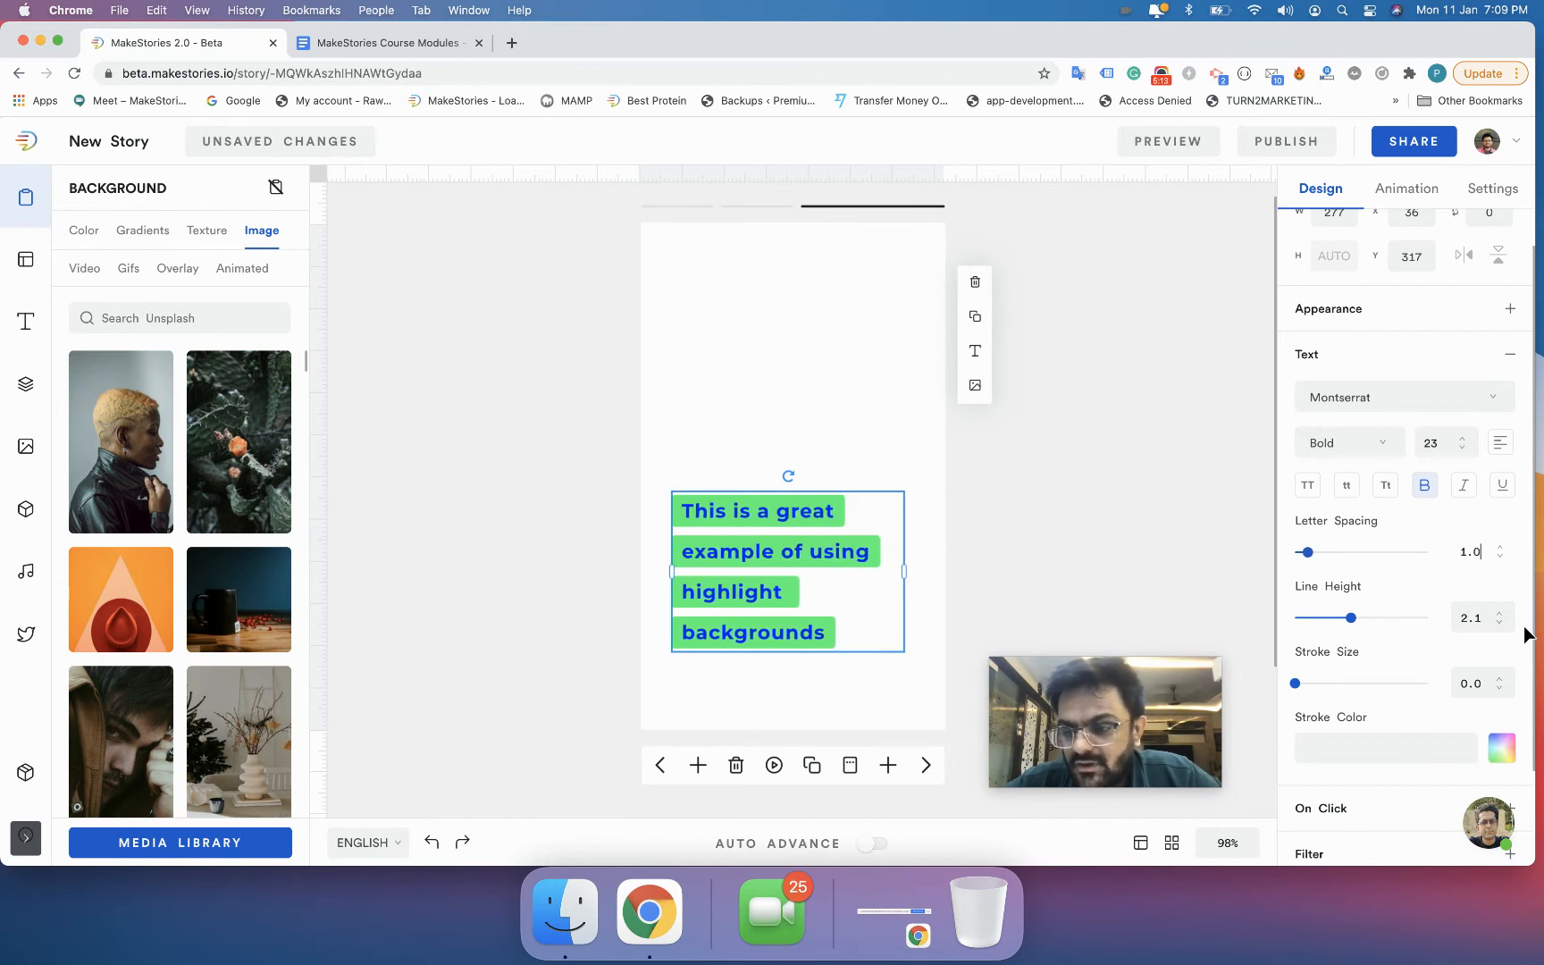
{"action": "key", "text": "Up"}
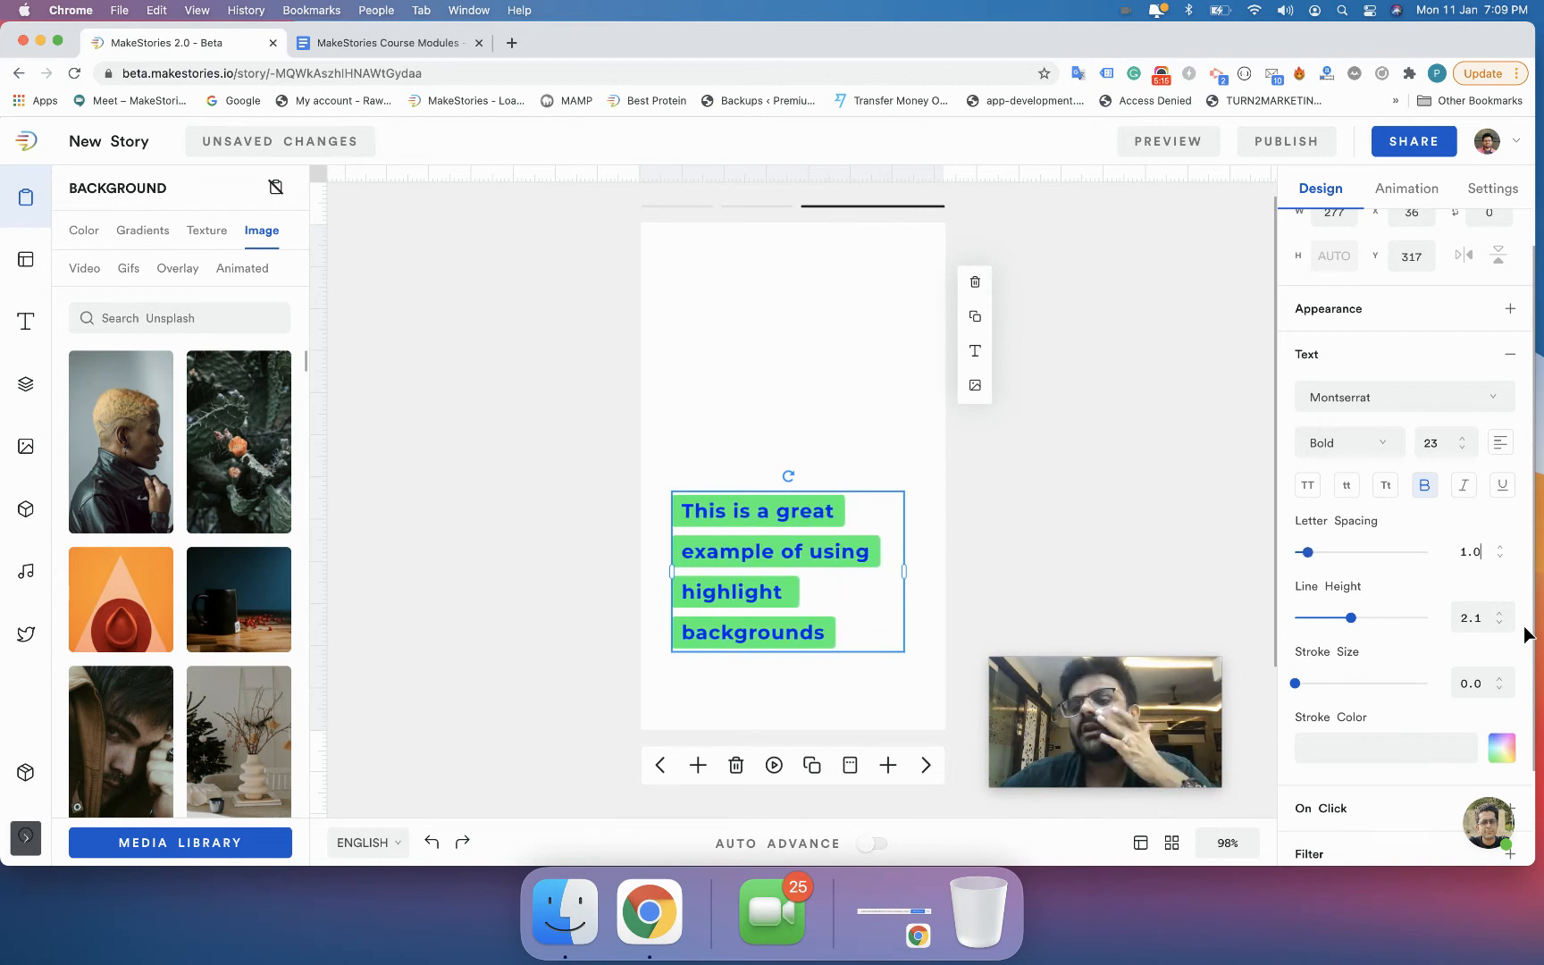
Step: Set the highlighted text's line height to 2.2
{"action": "left_click", "coordinate": [1355, 623]}
{"action": "mouse_move", "coordinate": [1356, 625]}
{"action": "left_mouse_down"}
{"action": "mouse_move", "coordinate": [1305, 627]}
{"action": "mouse_move", "coordinate": [1383, 620]}
{"action": "mouse_move", "coordinate": [1352, 631]}
{"action": "left_mouse_up"}
{"action": "left_click", "coordinate": [1477, 619]}
{"action": "key", "text": "Up"}
{"action": "key", "text": "Up"}
{"action": "key", "text": "Up"}
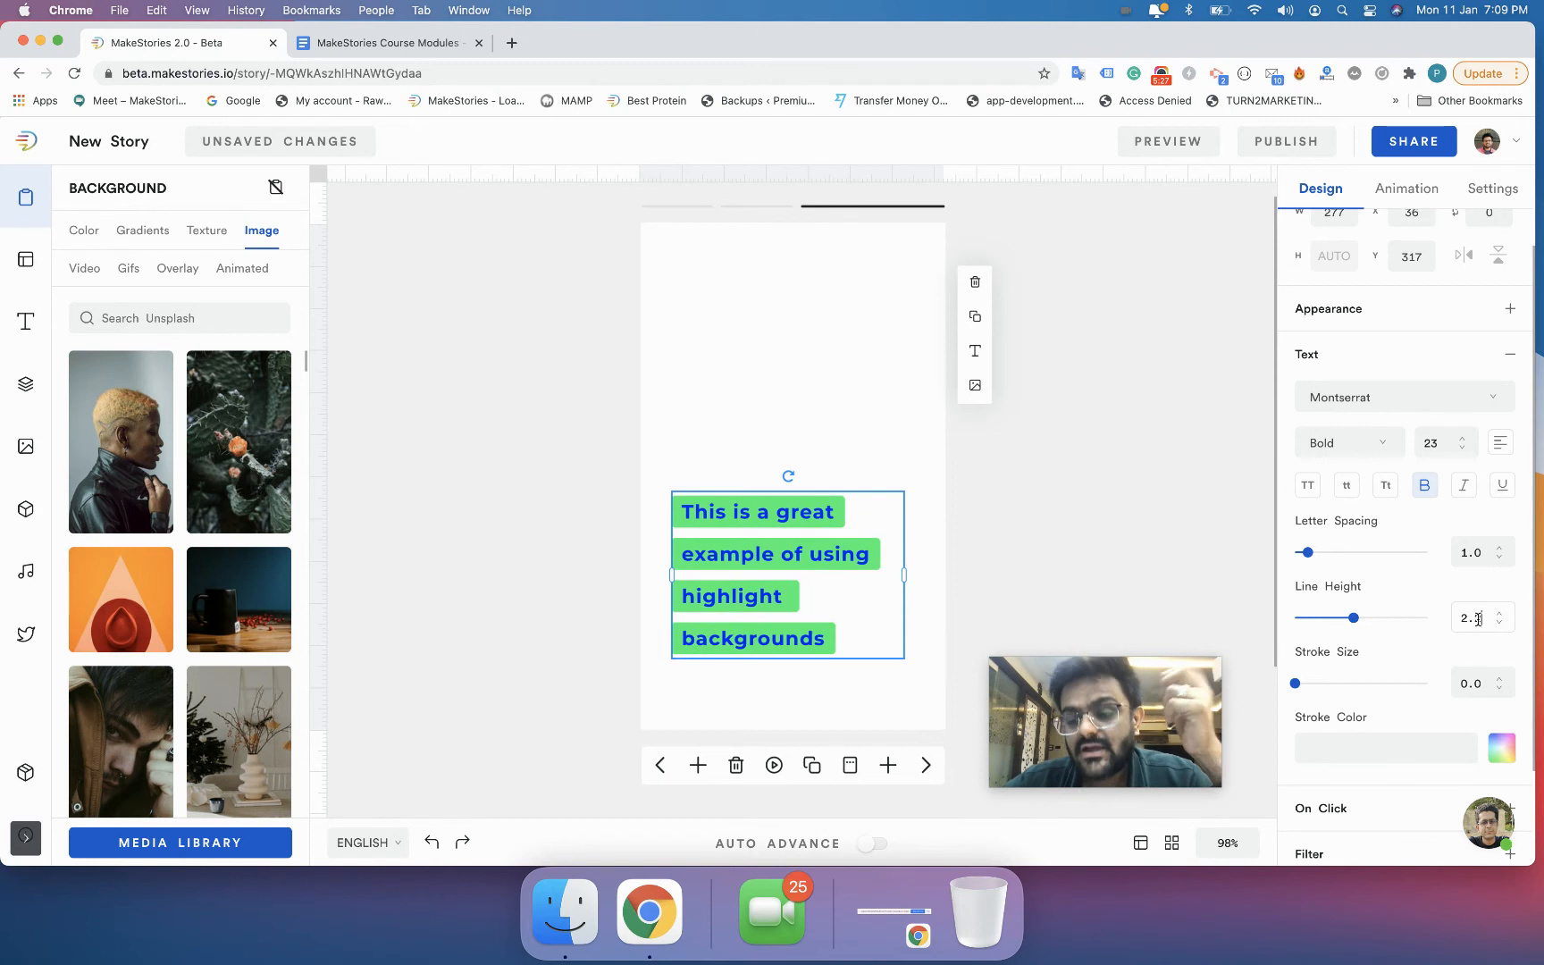
{"action": "scroll", "coordinate": [1378, 710], "scroll_direction": "down", "scroll_amount": 2}
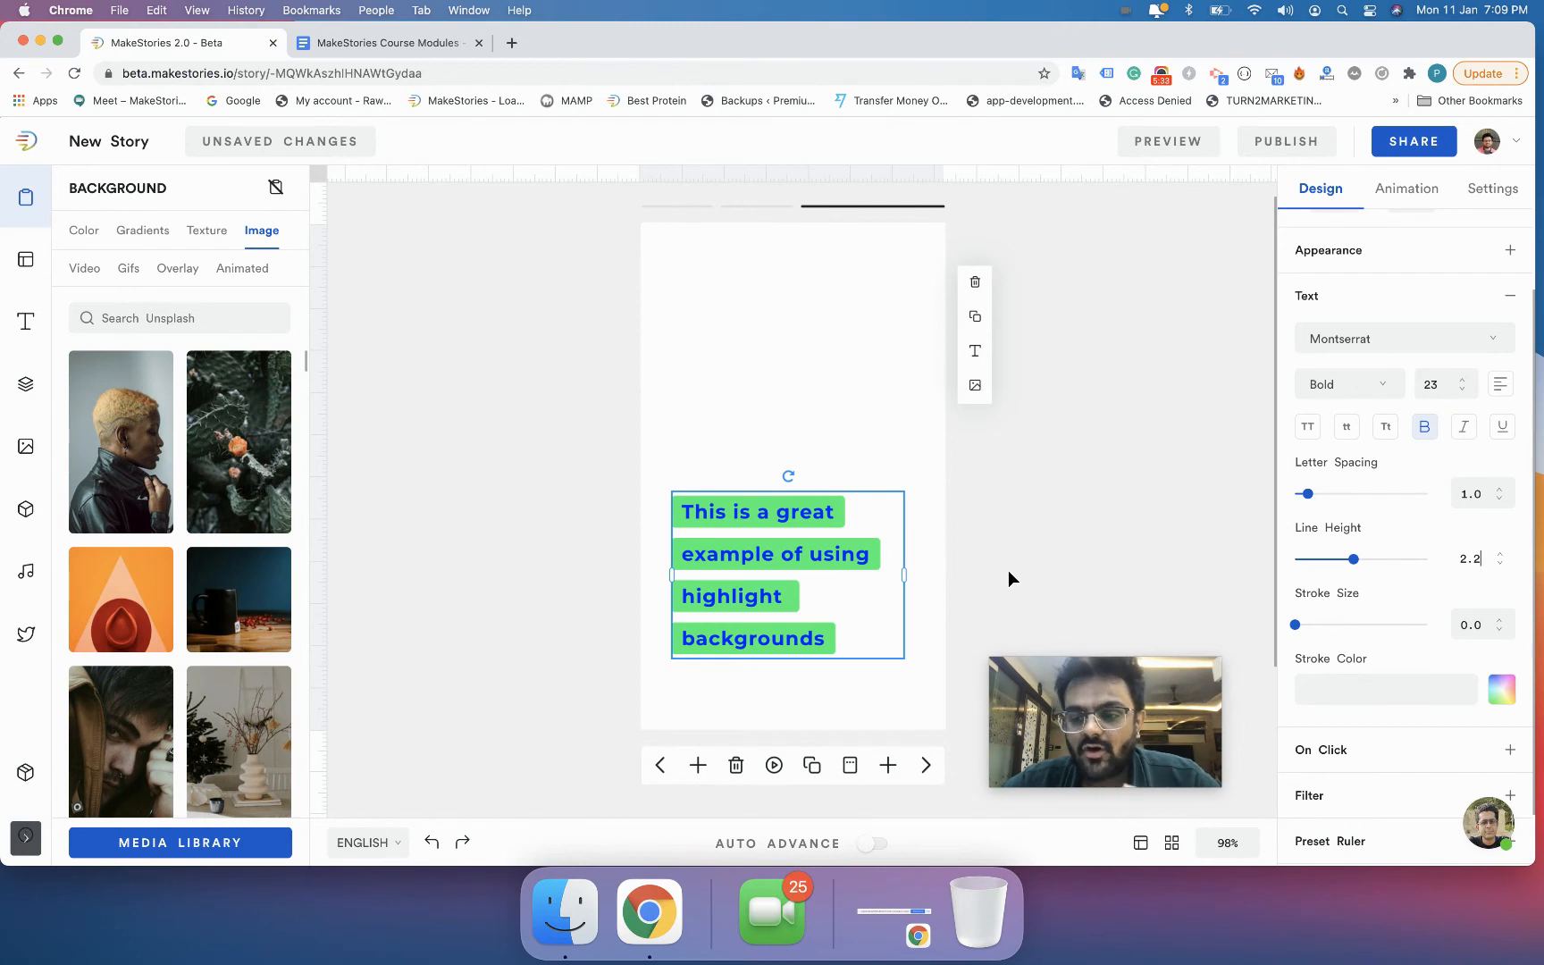
Step: Add a new text box above the highlighted text and replace its content with "#01"
{"action": "left_click", "coordinate": [999, 434]}
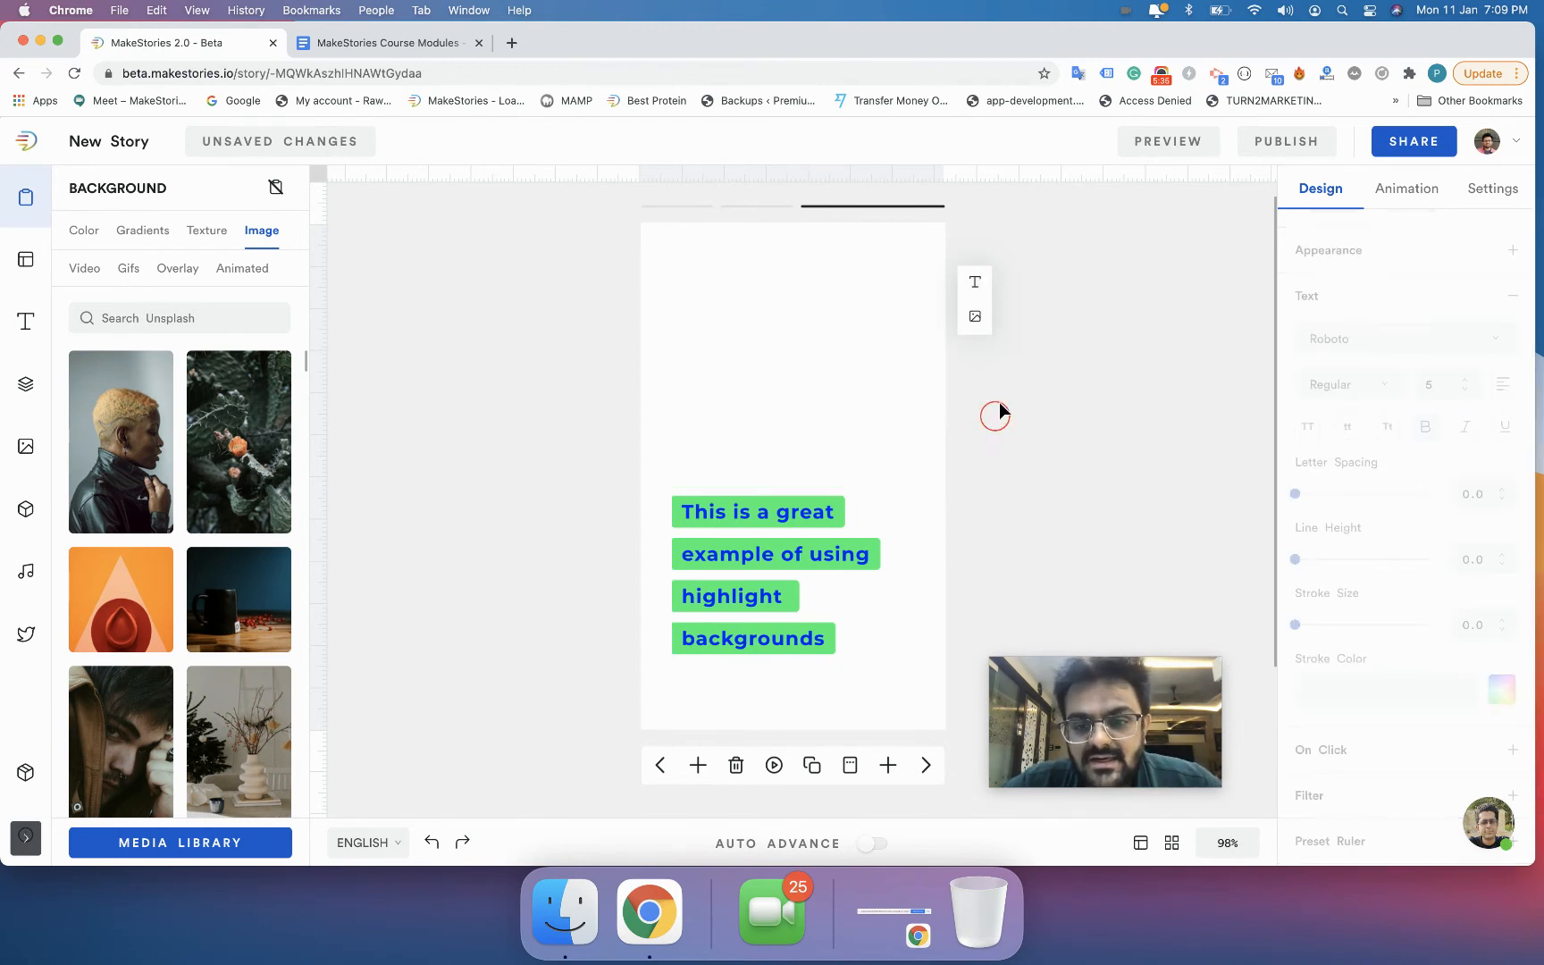
{"action": "left_click", "coordinate": [974, 283]}
{"action": "left_click_drag", "start_coordinate": [780, 523], "coordinate": [780, 355]}
{"action": "double_click", "coordinate": [779, 355]}
{"action": "key", "text": "BackSpace"}
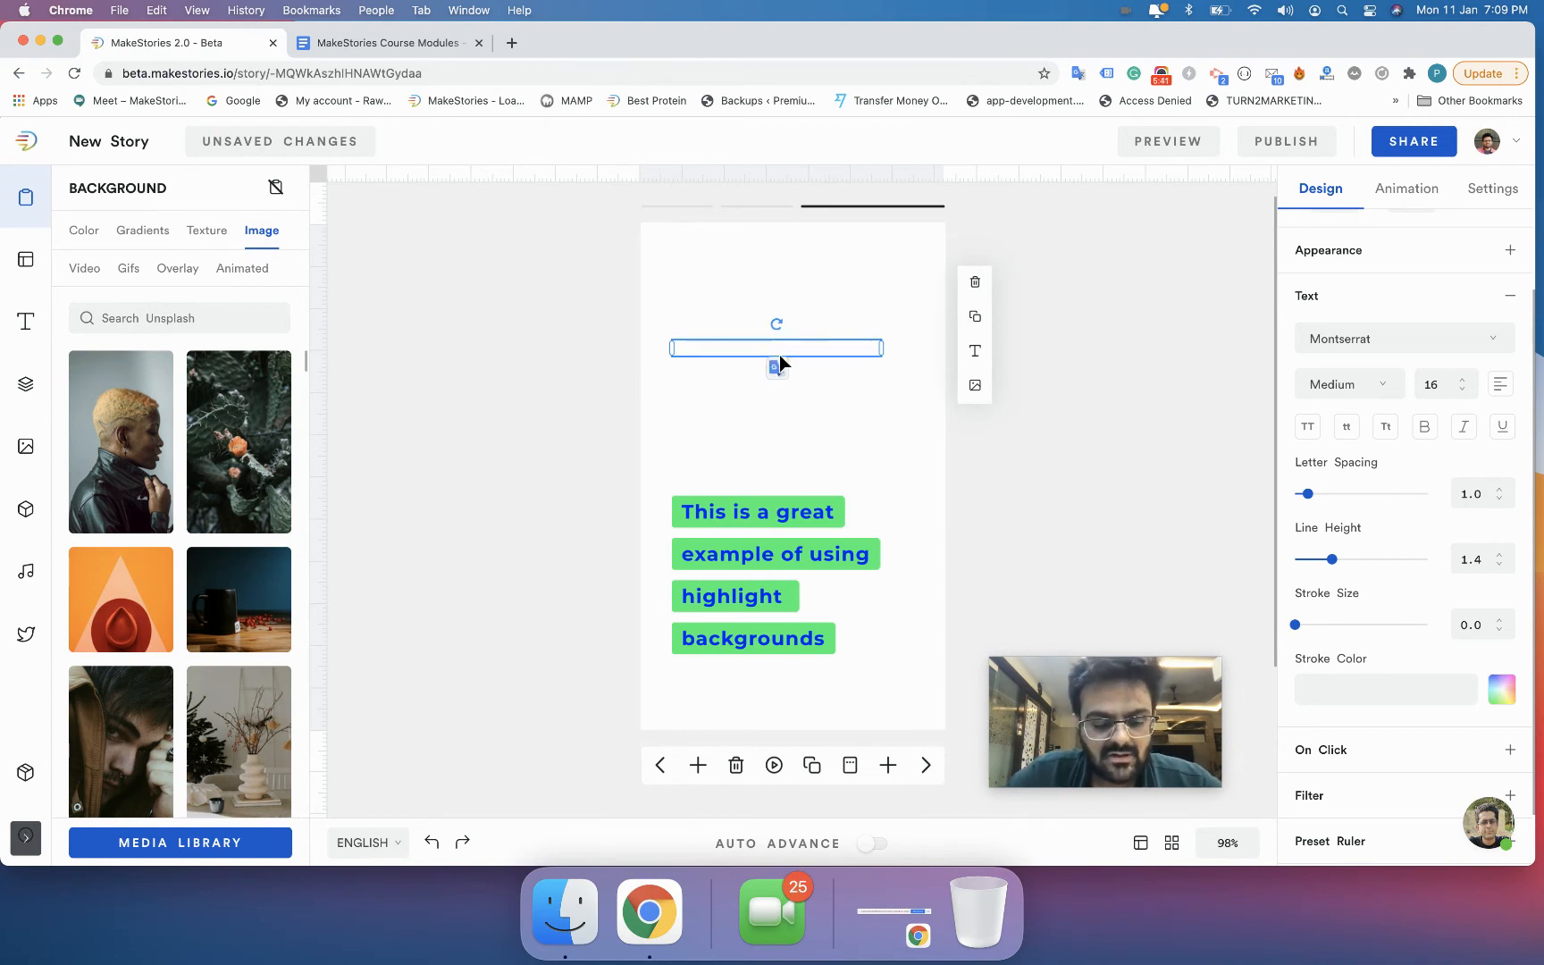
{"action": "type", "text": "#01"}
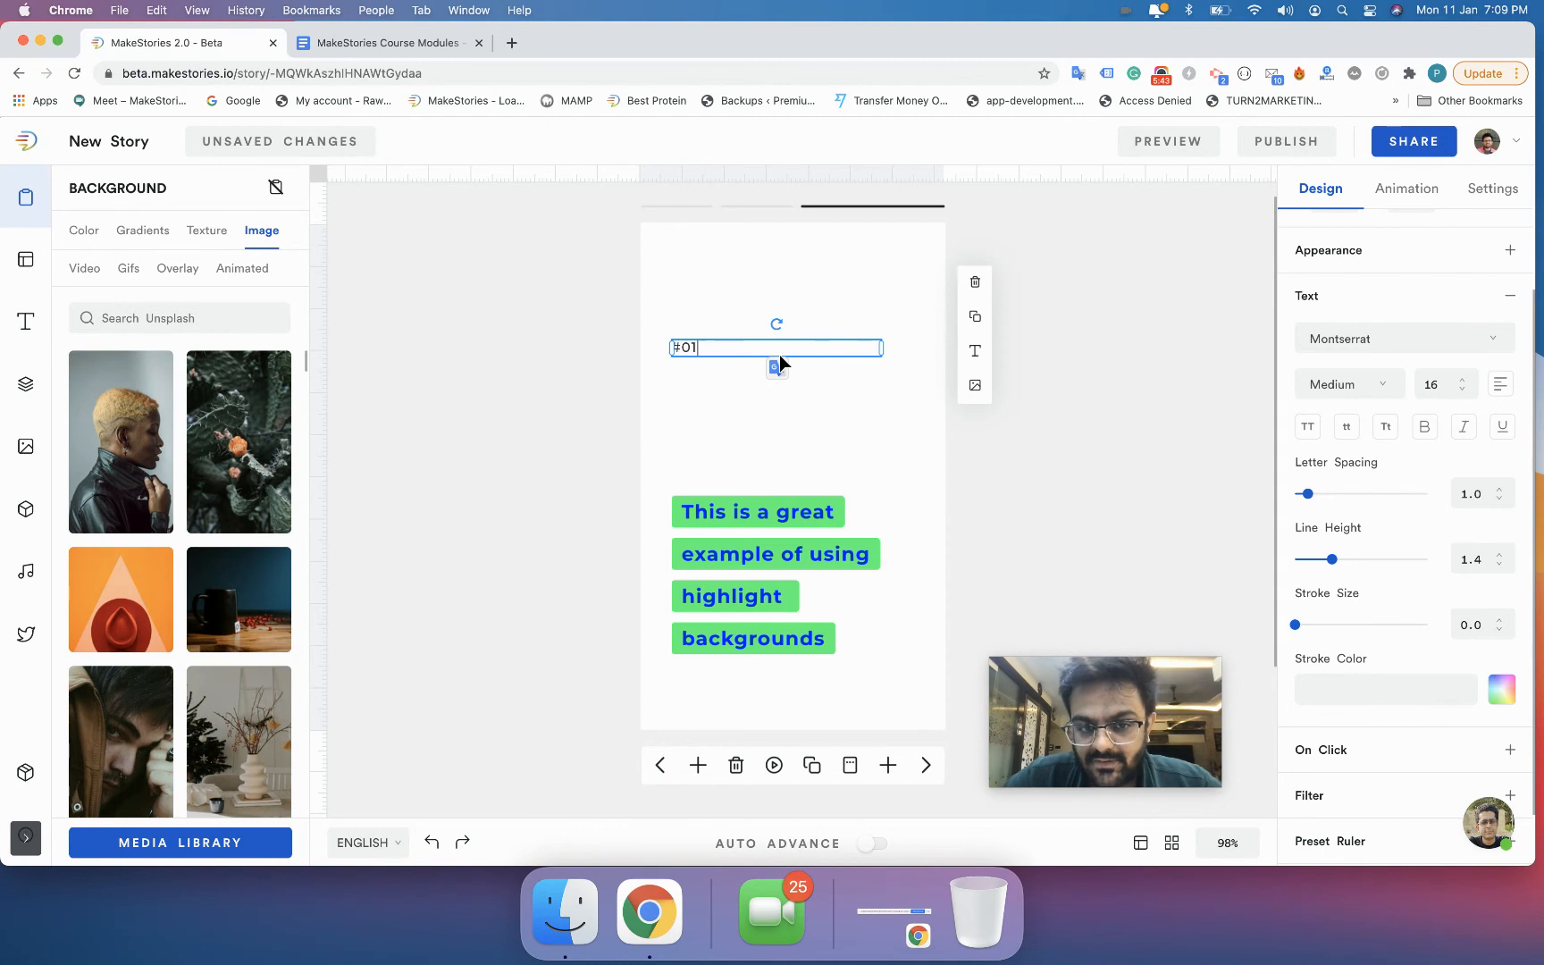
Step: Set the "#01" text to Heavy weight with a font size of 70
{"action": "left_click", "coordinate": [1345, 394]}
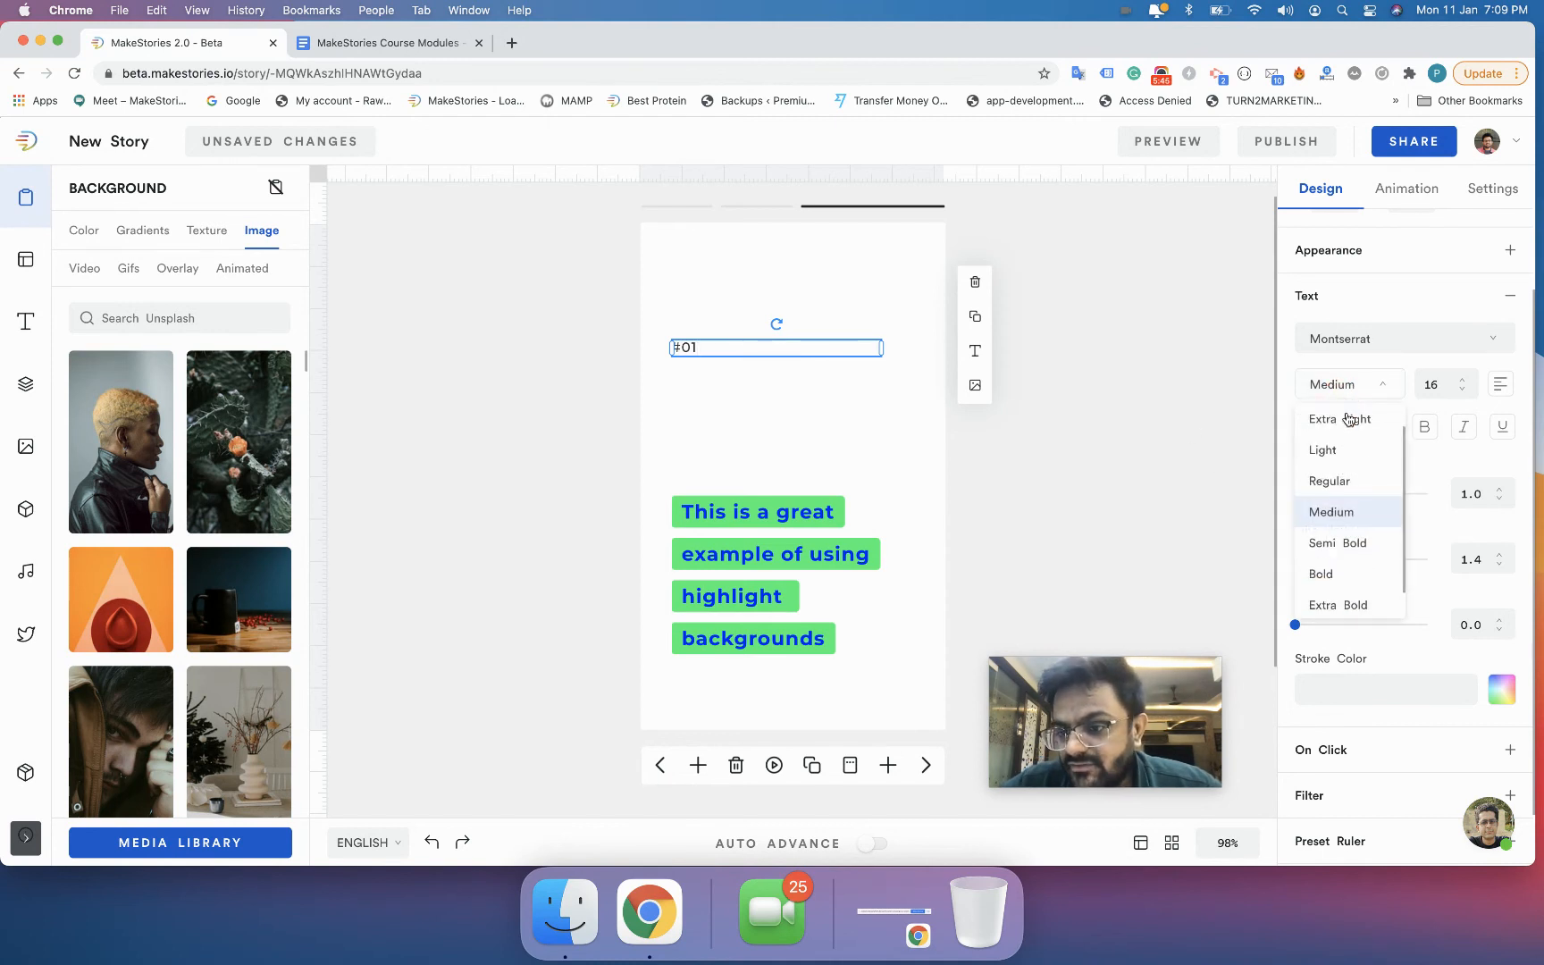
{"action": "left_click", "coordinate": [1343, 600]}
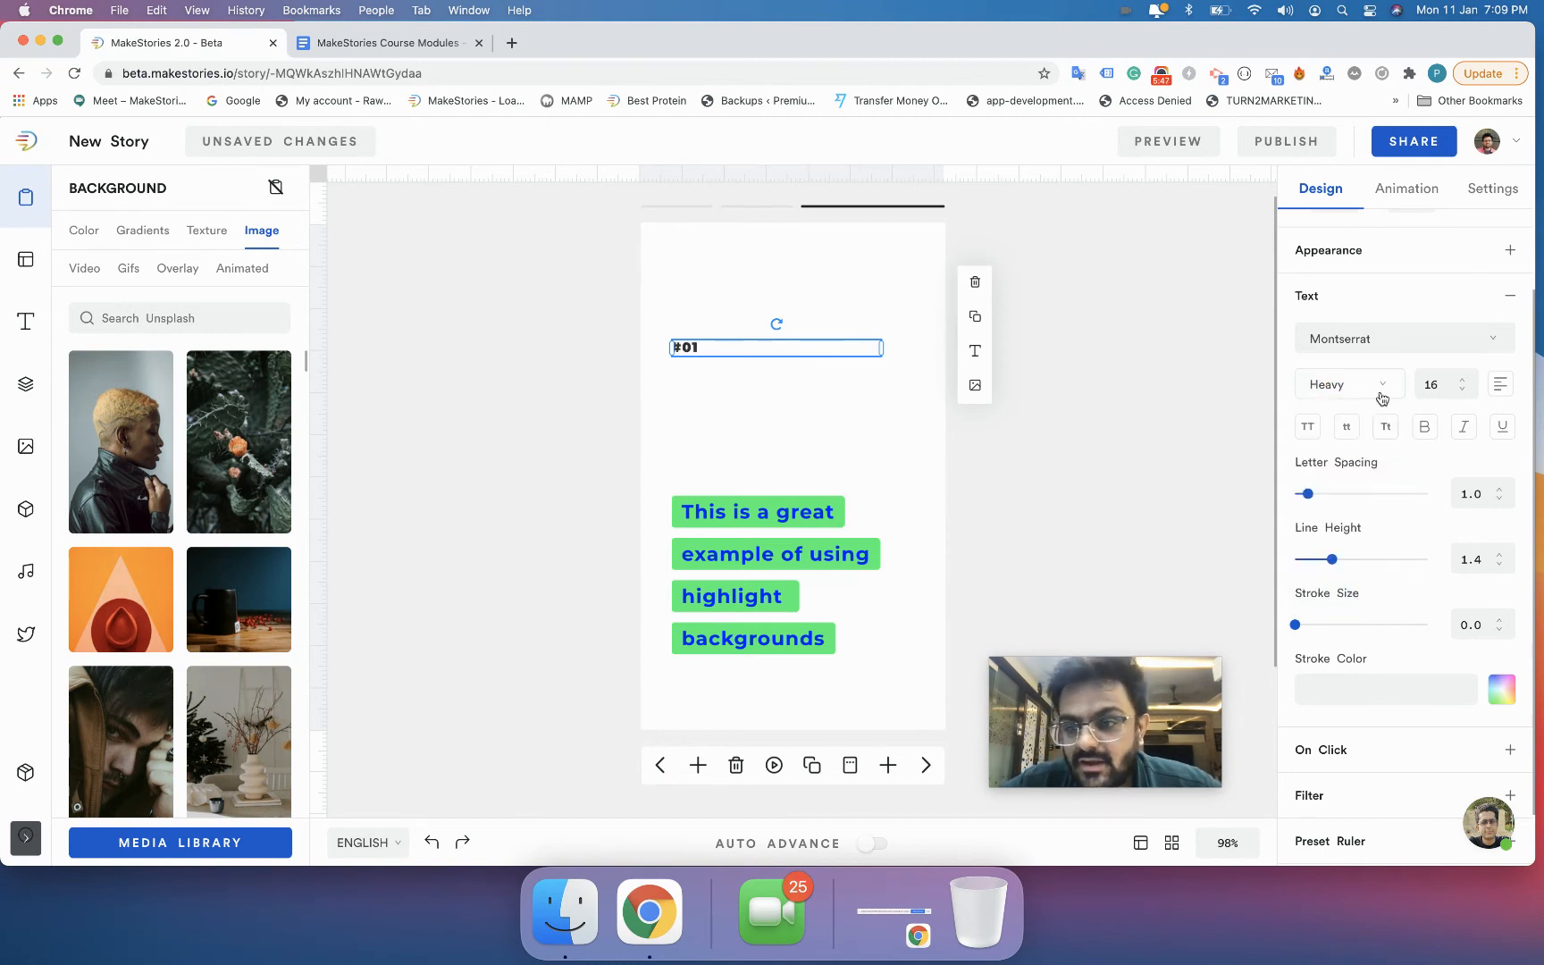
{"action": "double_click", "coordinate": [1431, 391]}
{"action": "type", "text": "66"}
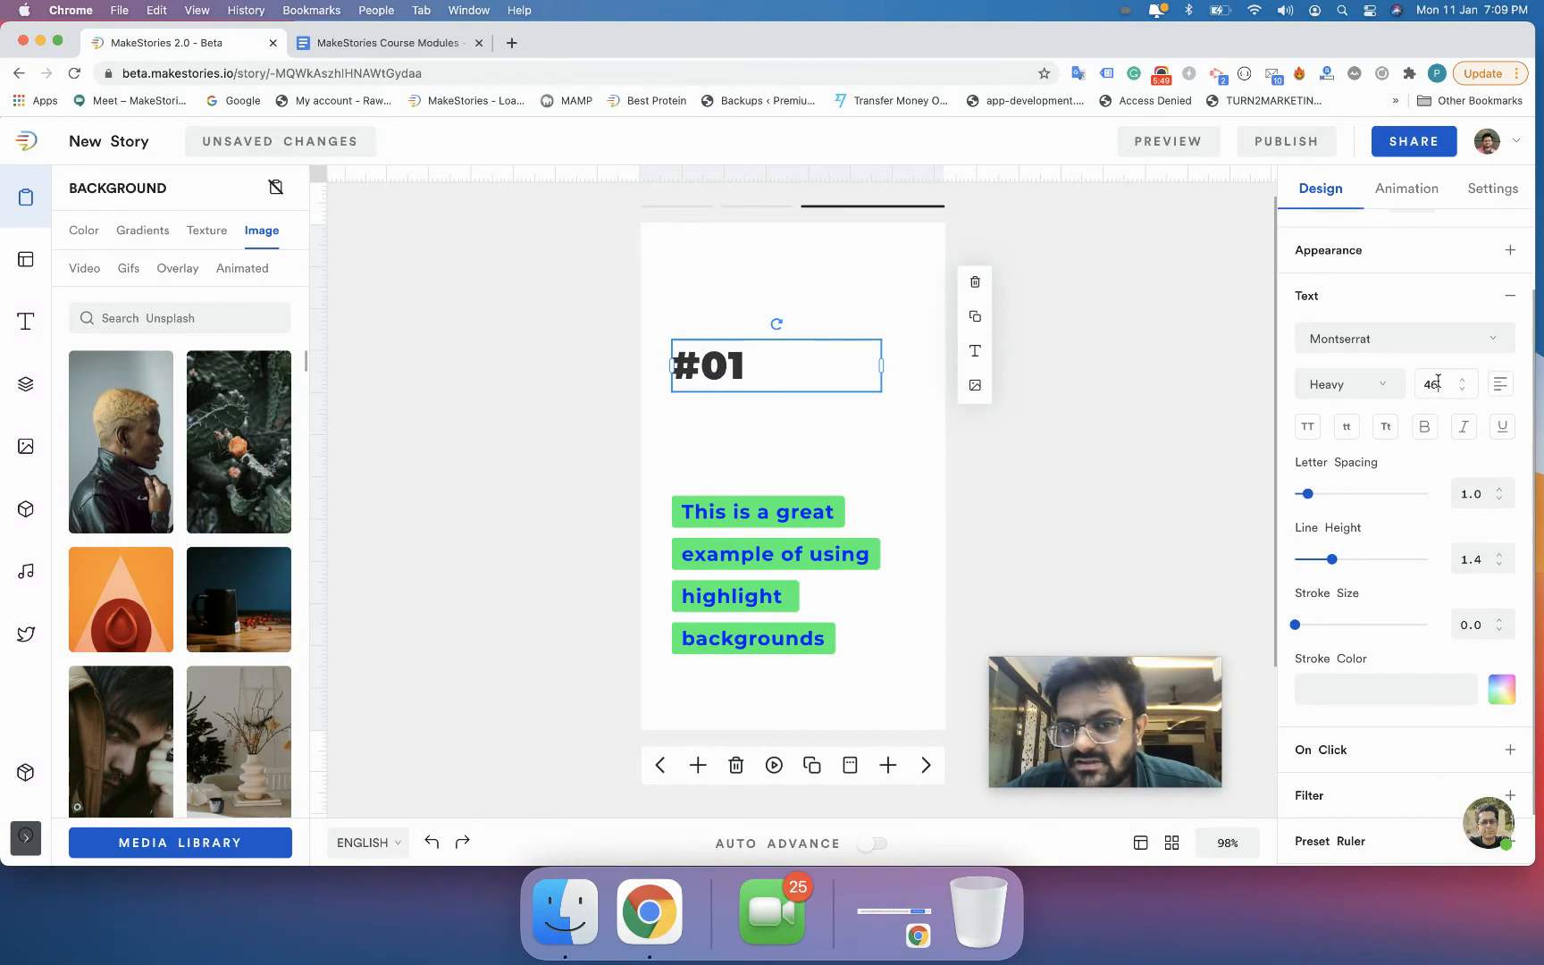
{"action": "key", "text": "Up"}
{"action": "key", "text": "Up"}
{"action": "key", "text": "Up"}
{"action": "key", "text": "Up"}
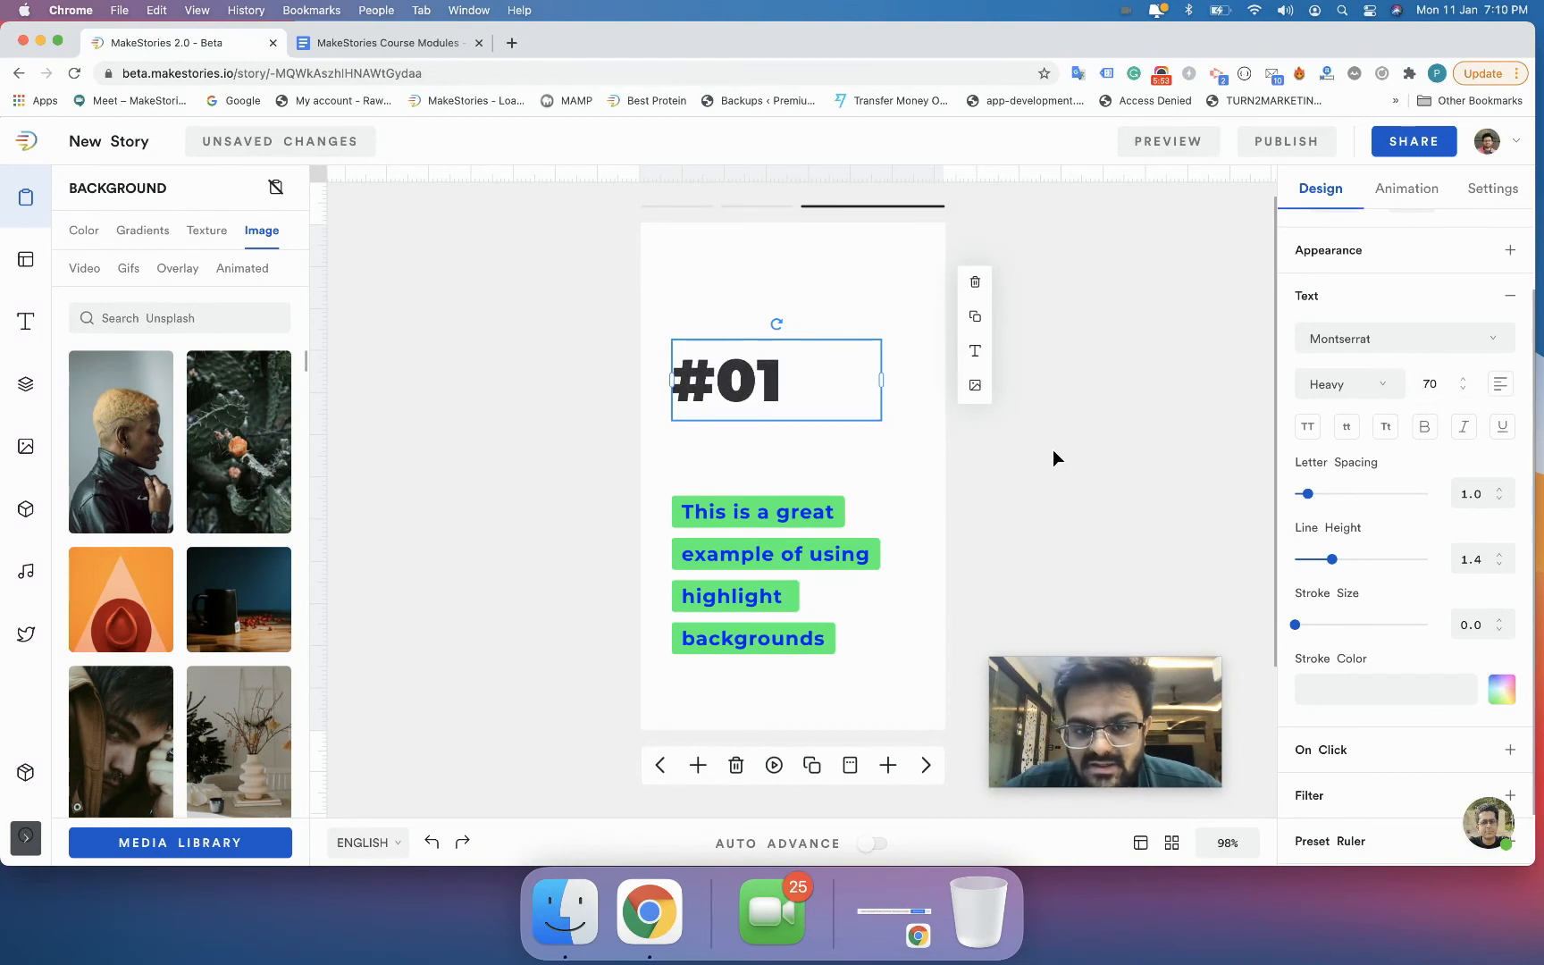
Step: Fade the "#01" text color to 10% opacity, RGBA(51,51,51,0.1), and apply it
{"action": "scroll", "coordinate": [1404, 651], "scroll_direction": "up", "scroll_amount": 3}
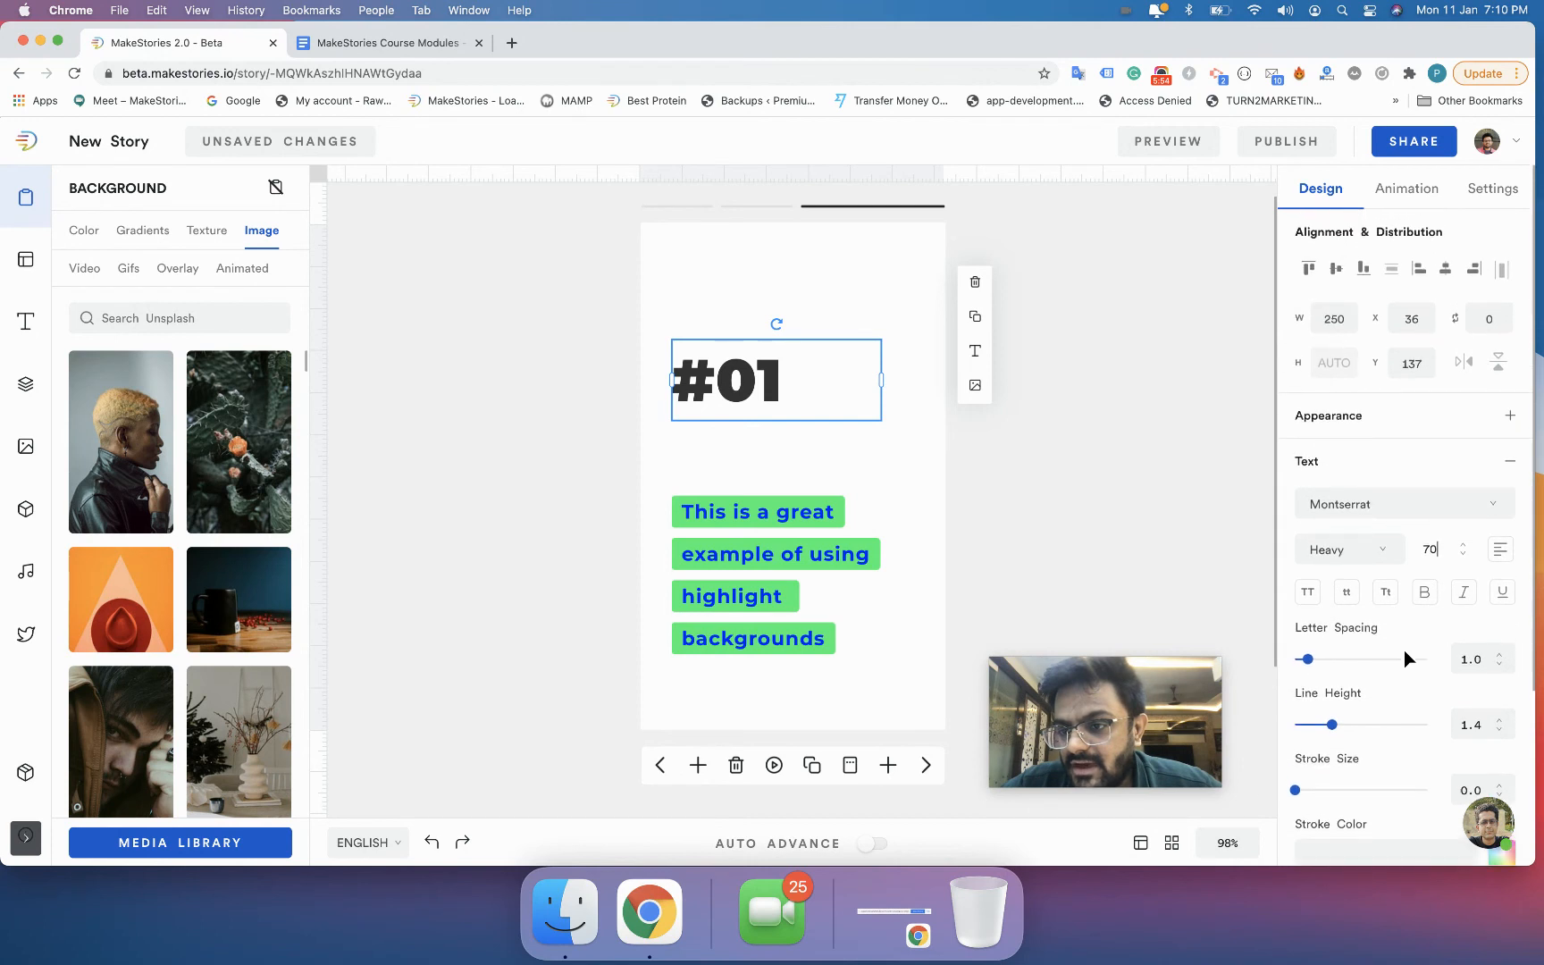
{"action": "left_click", "coordinate": [1348, 415]}
{"action": "left_click", "coordinate": [1339, 446]}
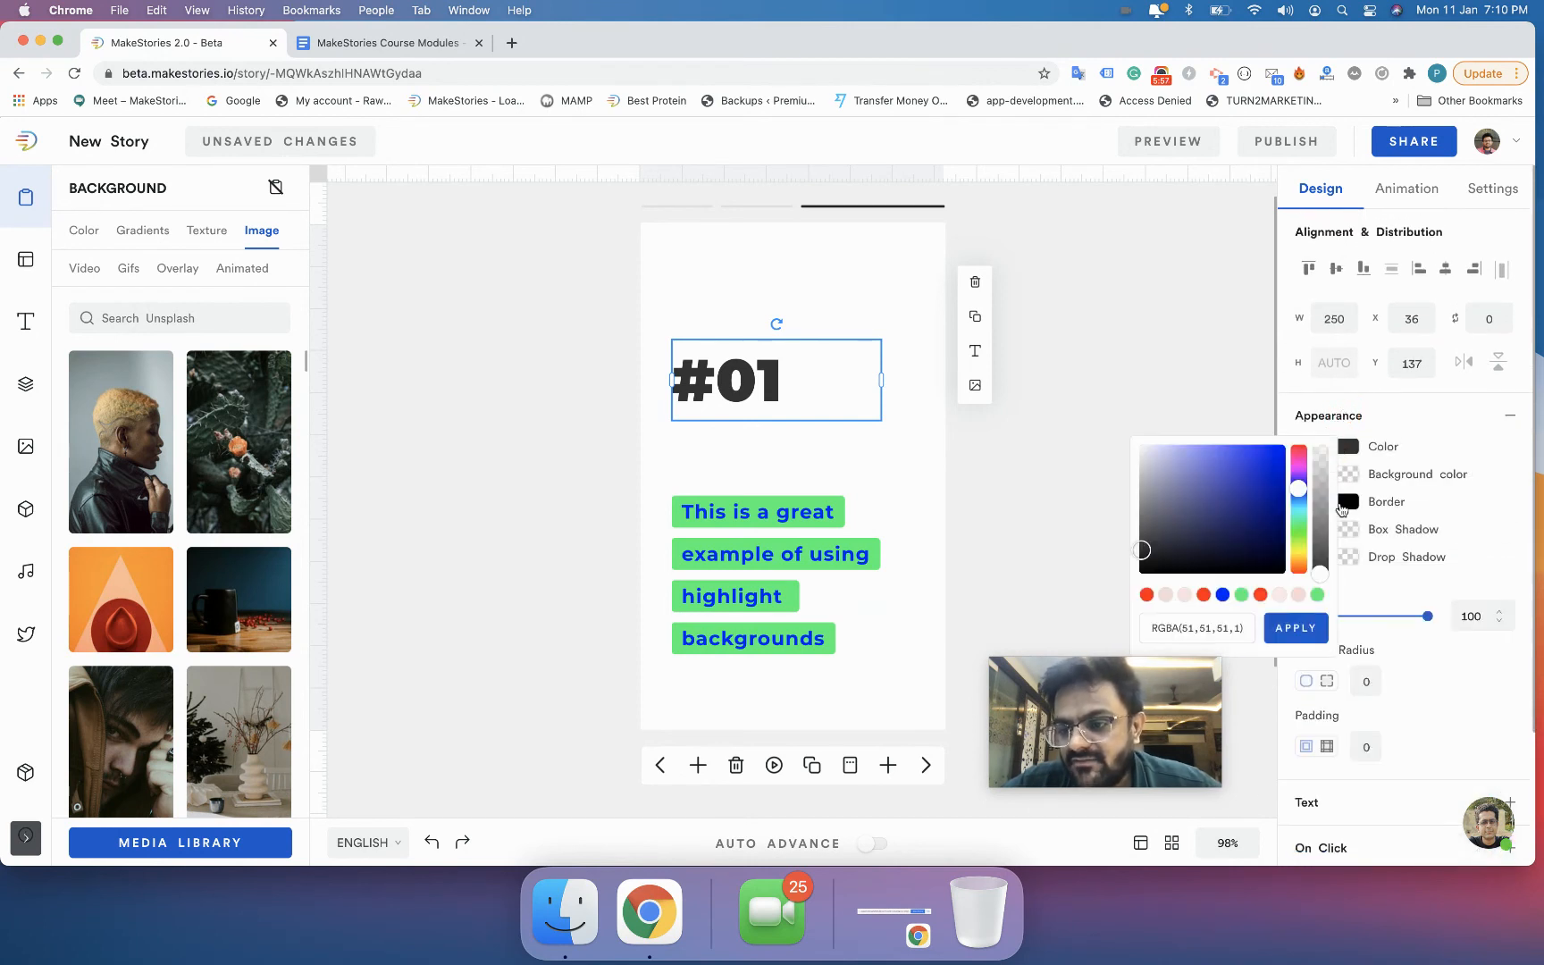
{"action": "left_click_drag", "start_coordinate": [1323, 576], "coordinate": [1327, 470]}
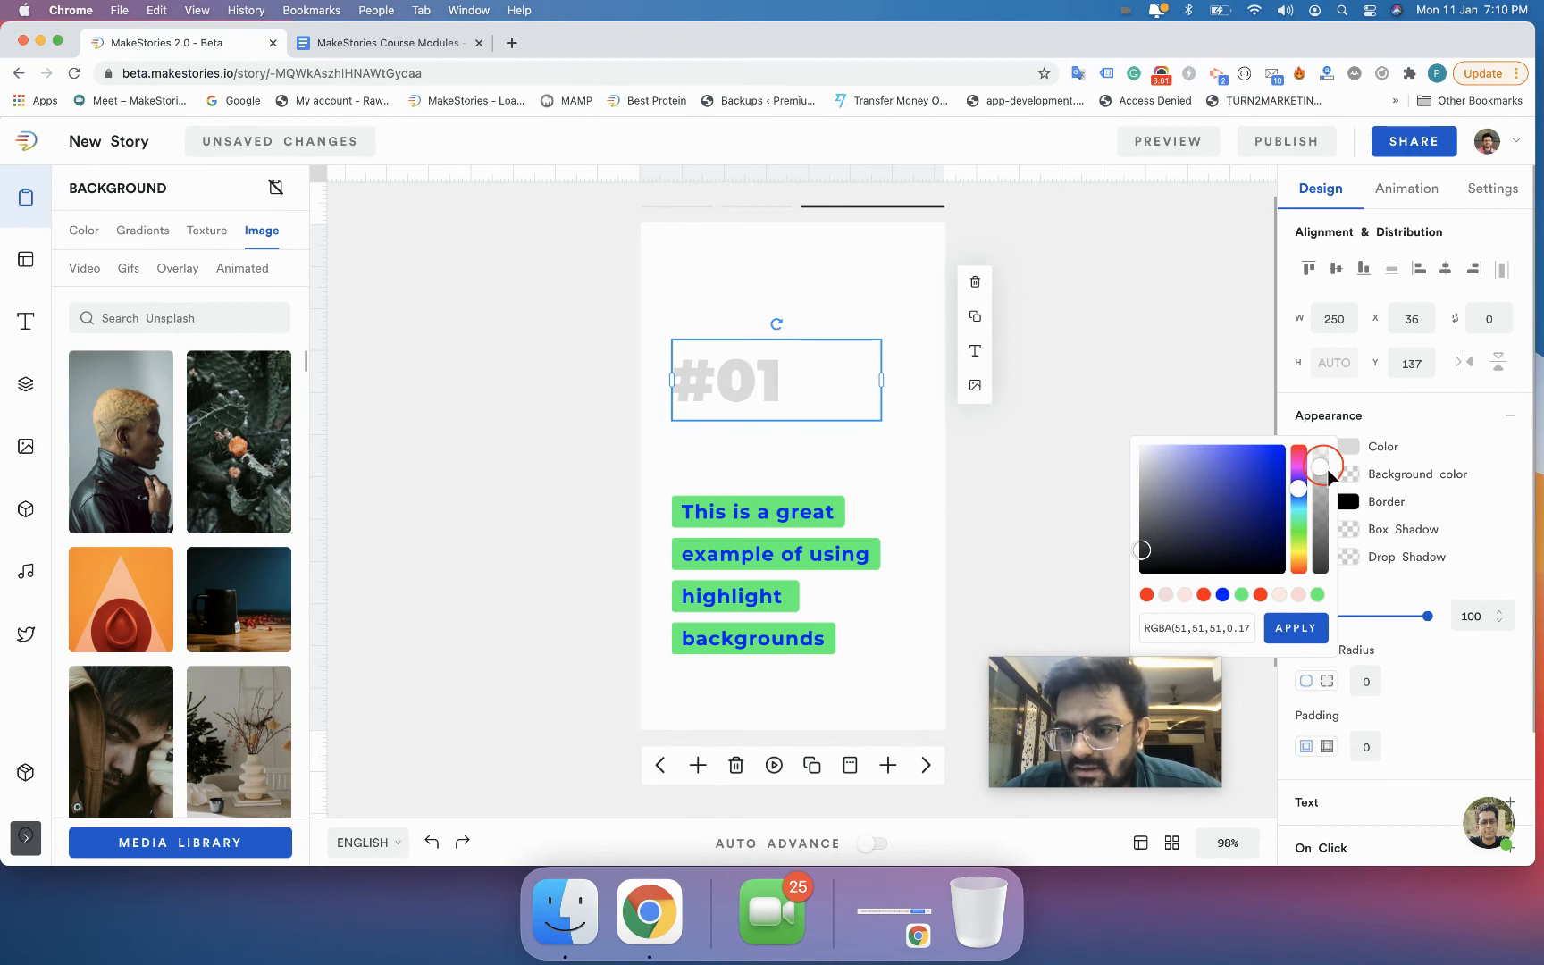
{"action": "left_click_drag", "start_coordinate": [1330, 460], "coordinate": [1328, 459]}
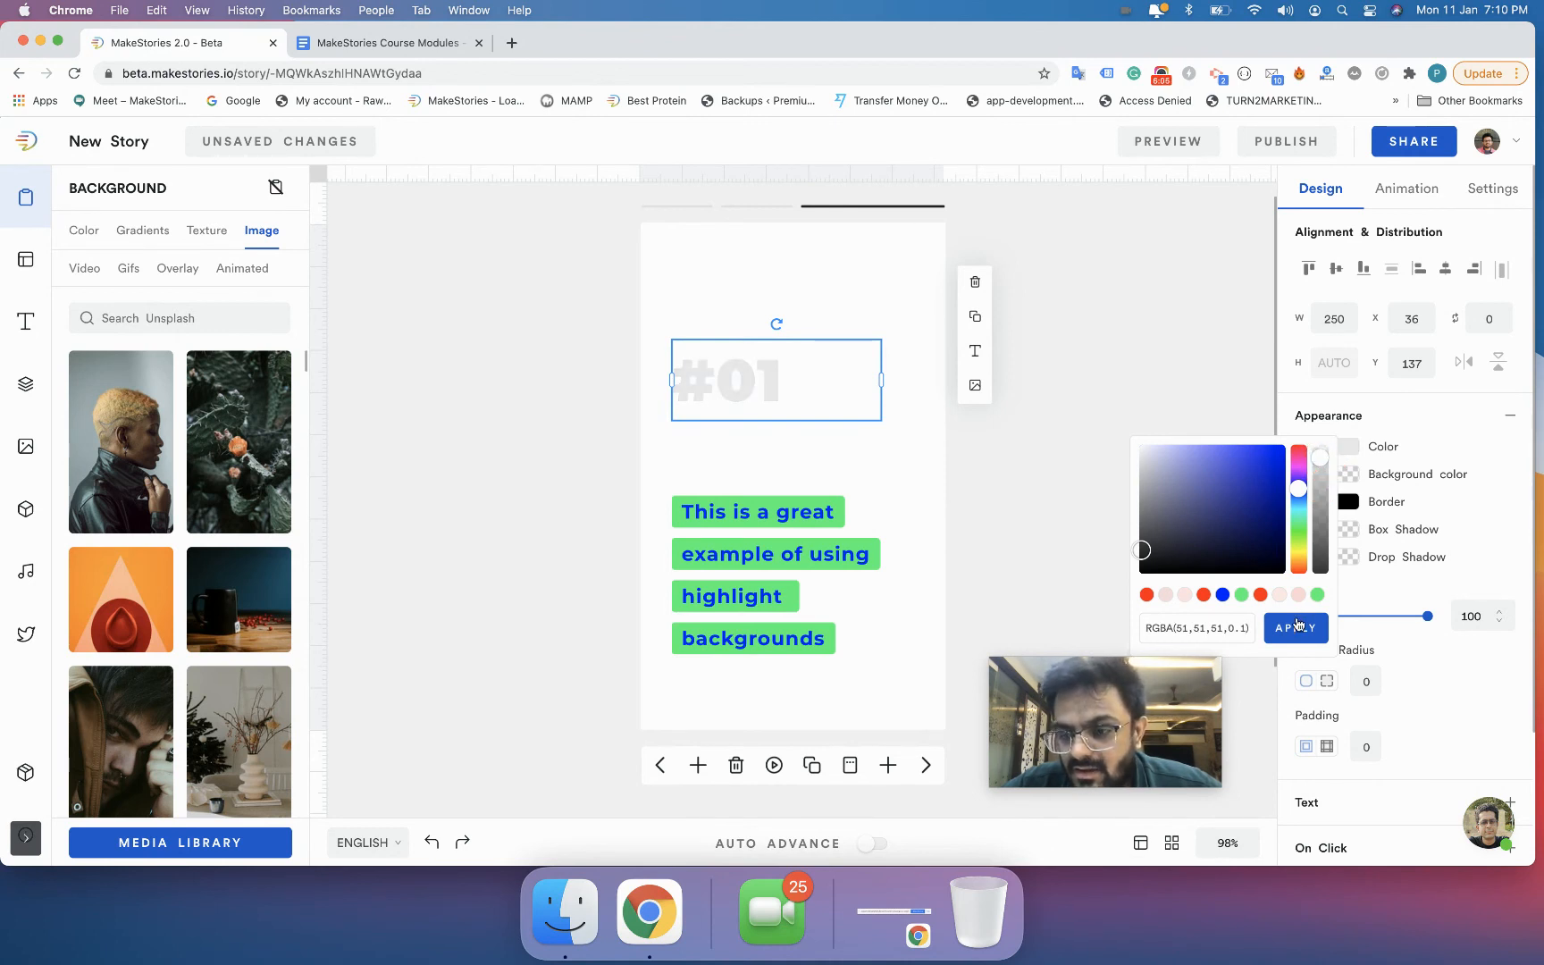
{"action": "left_click", "coordinate": [1298, 624]}
Step: Apply the stroke color RGBA(0,0,0,1) to the "#01" text
{"action": "scroll", "coordinate": [1393, 676], "scroll_direction": "down", "scroll_amount": 3}
{"action": "left_click", "coordinate": [1373, 673]}
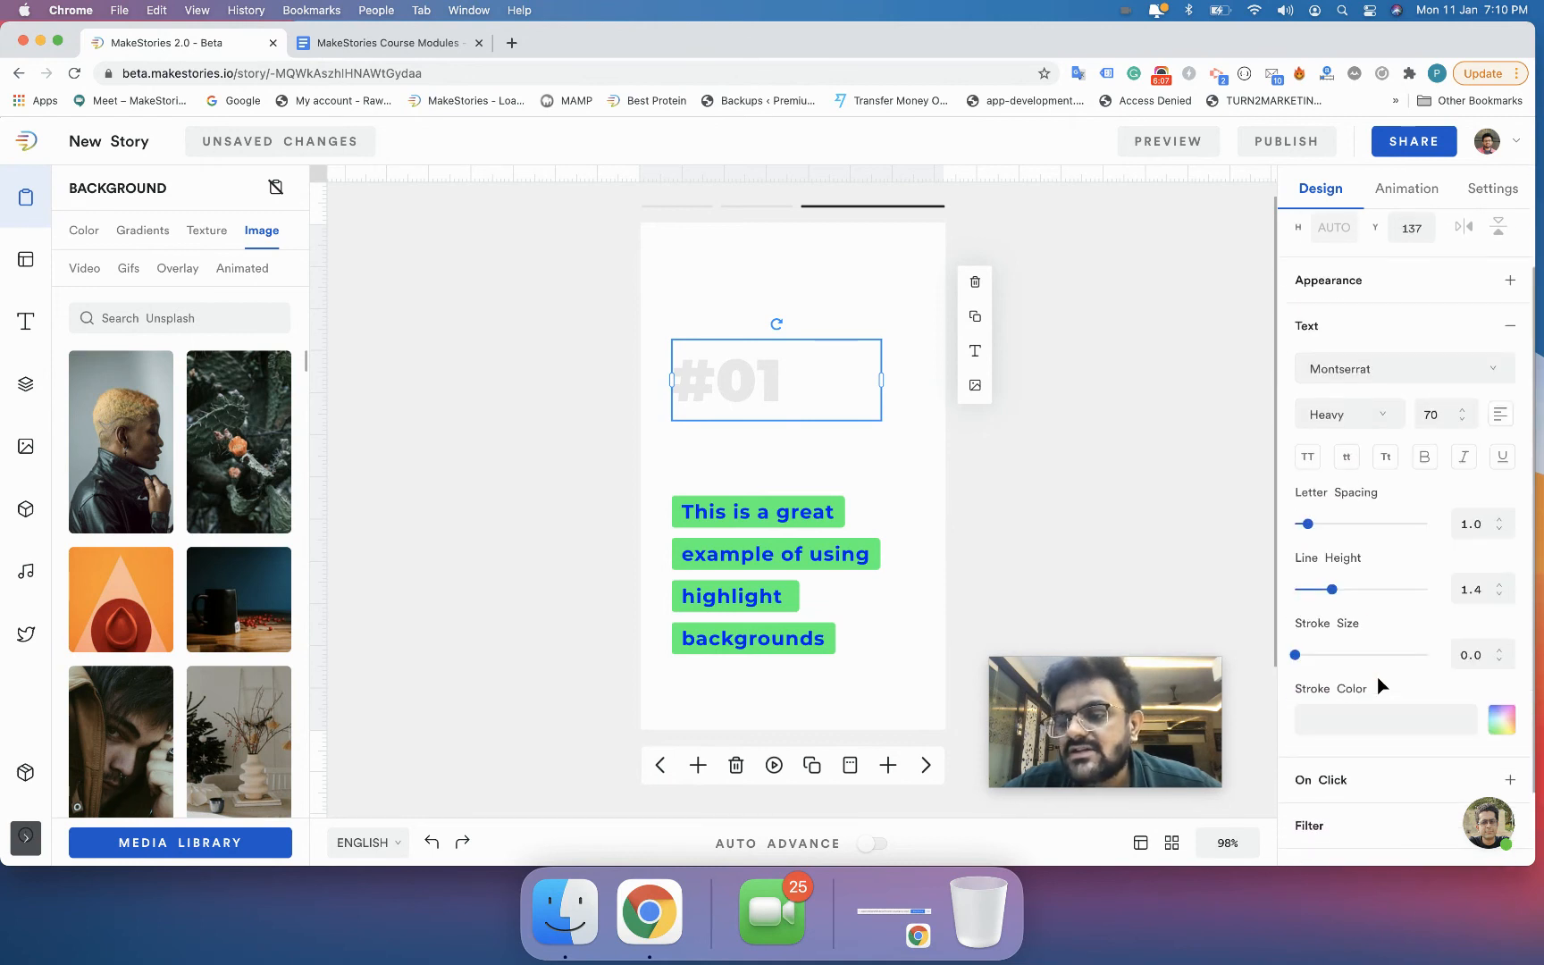
{"action": "scroll", "coordinate": [1376, 677], "scroll_direction": "down", "scroll_amount": 1}
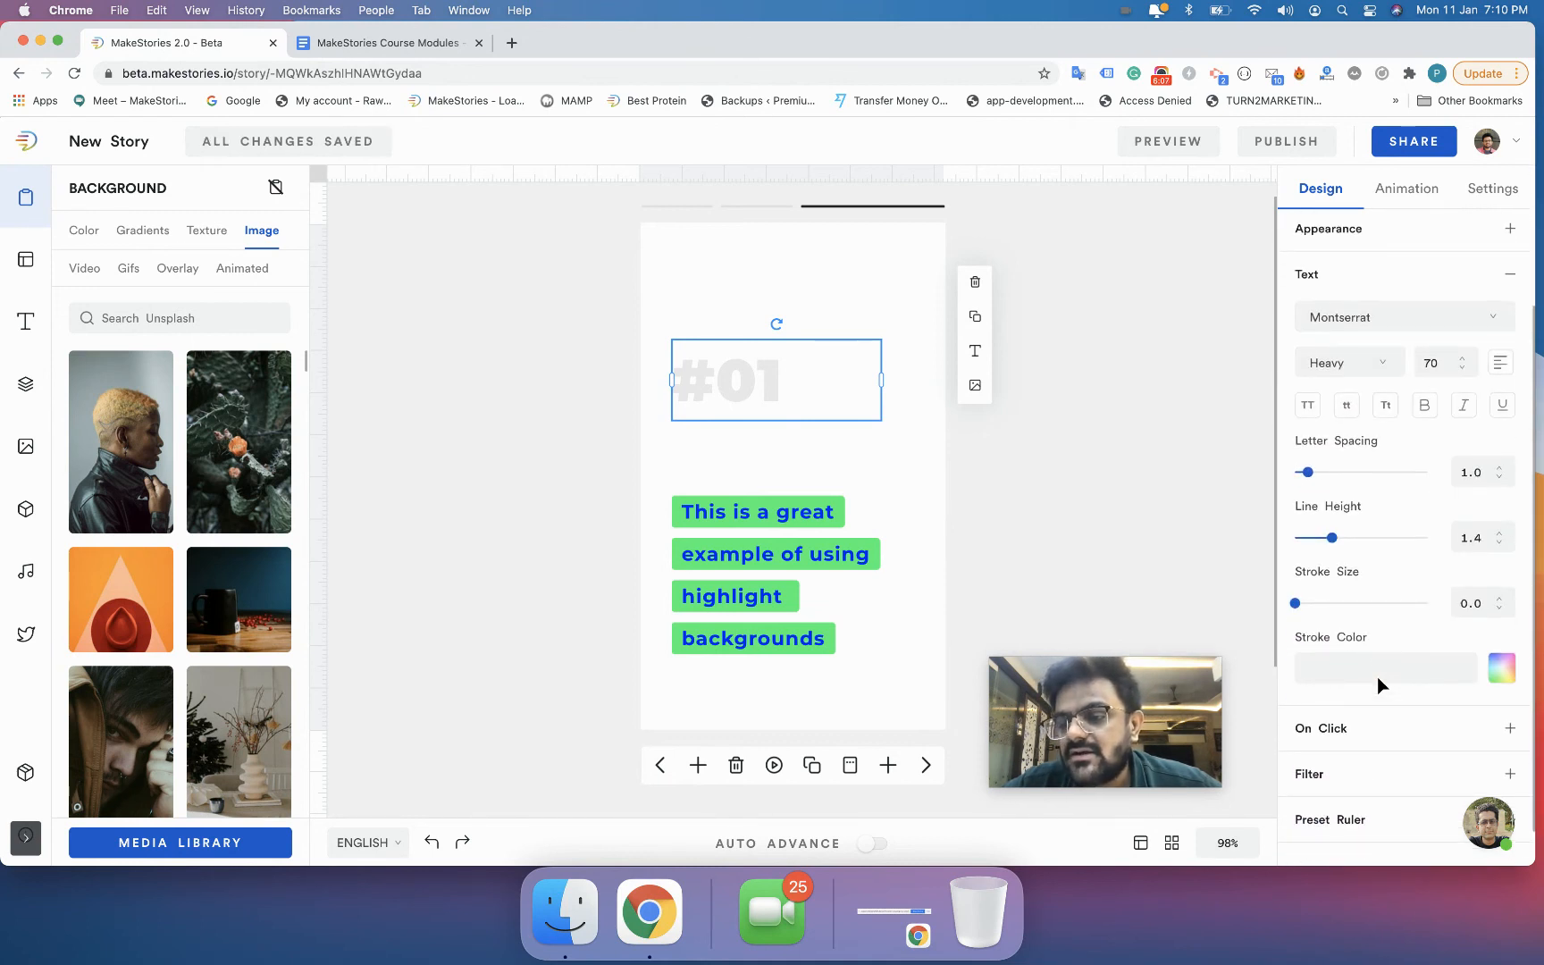
{"action": "left_click", "coordinate": [1501, 661]}
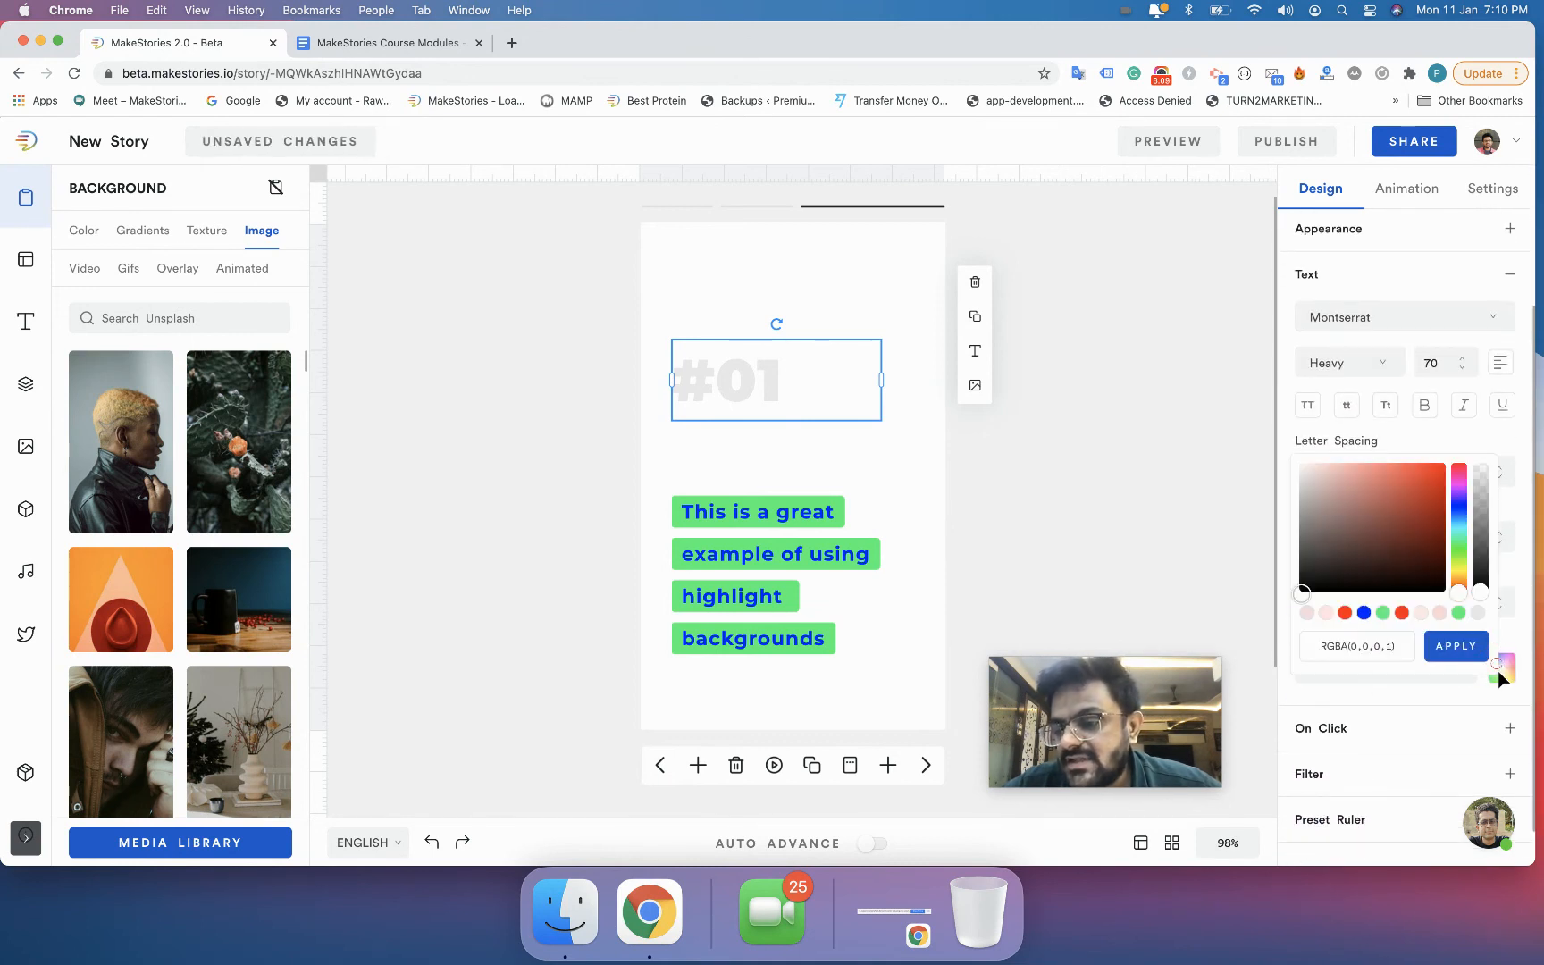
{"action": "left_click", "coordinate": [1432, 648]}
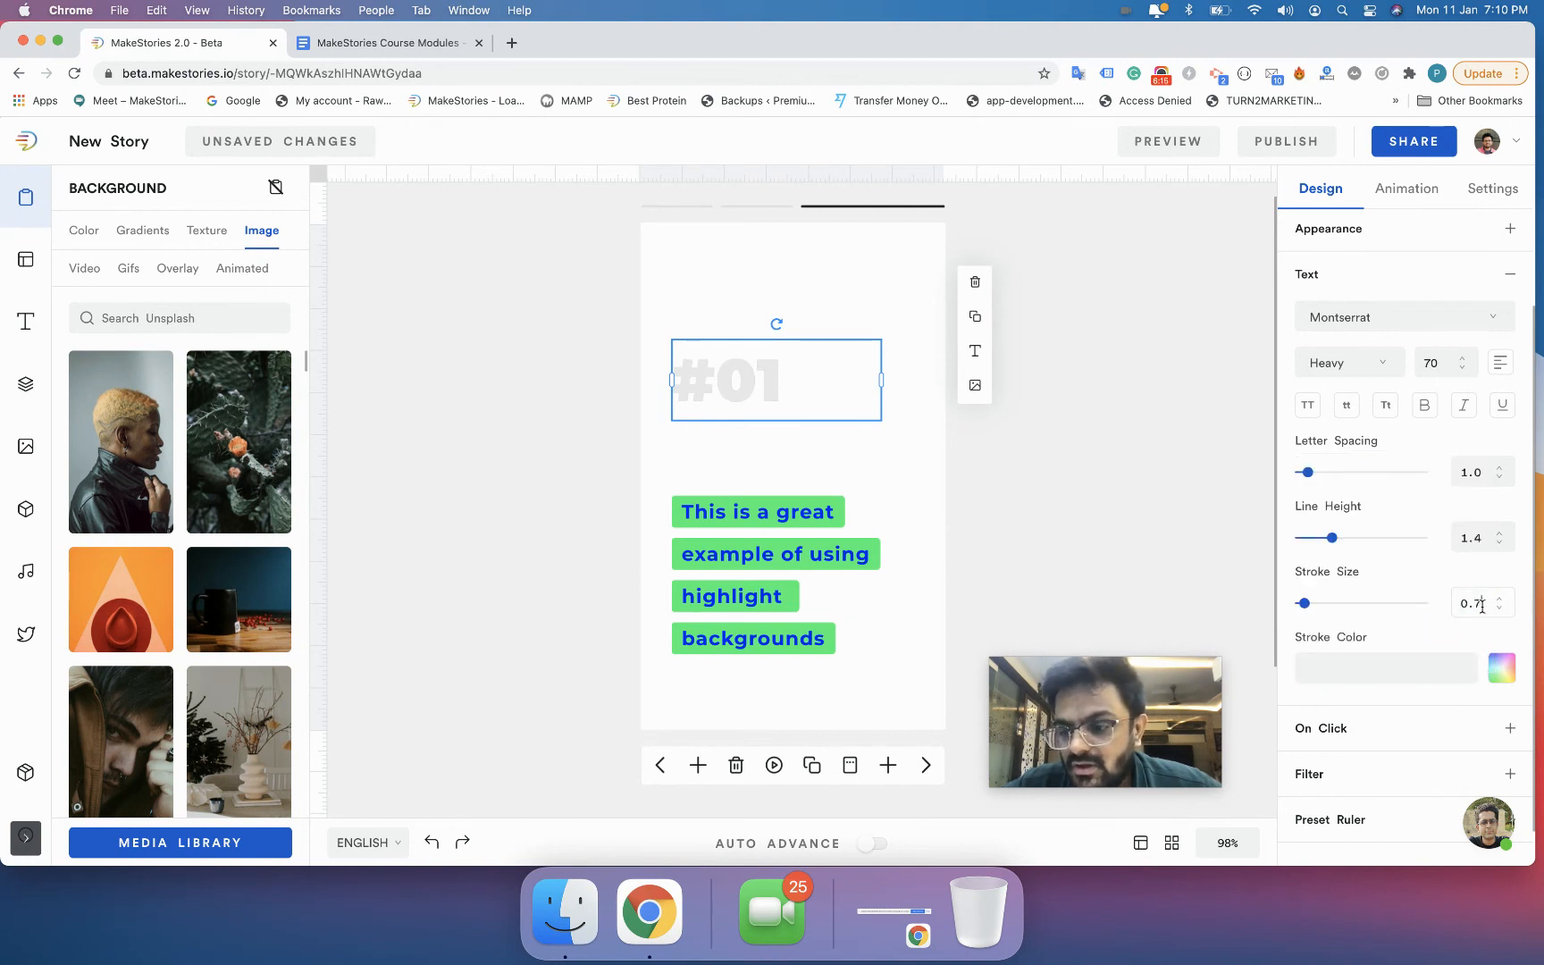
Step: Outline the "#01" text in black by picking and applying RGBA(0,0,0,1) as its stroke color
{"action": "left_click", "coordinate": [1493, 674]}
{"action": "mouse_move", "coordinate": [1374, 564]}
{"action": "left_mouse_down"}
{"action": "mouse_move", "coordinate": [1353, 593]}
{"action": "mouse_move", "coordinate": [1287, 610]}
{"action": "left_mouse_up"}
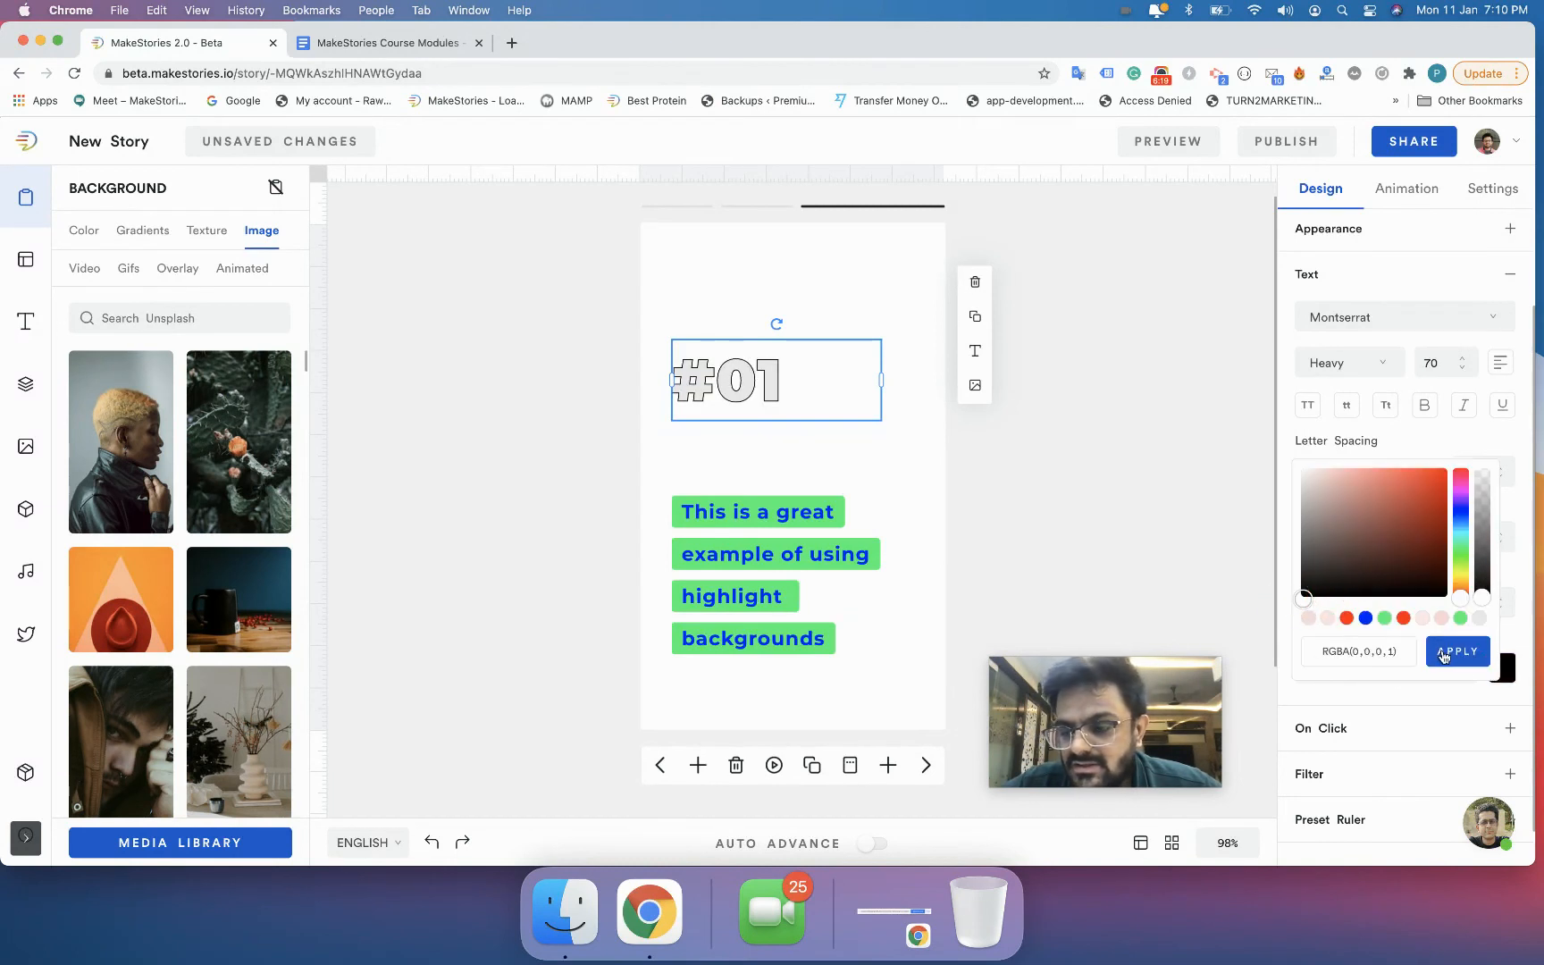
{"action": "left_click", "coordinate": [1443, 655]}
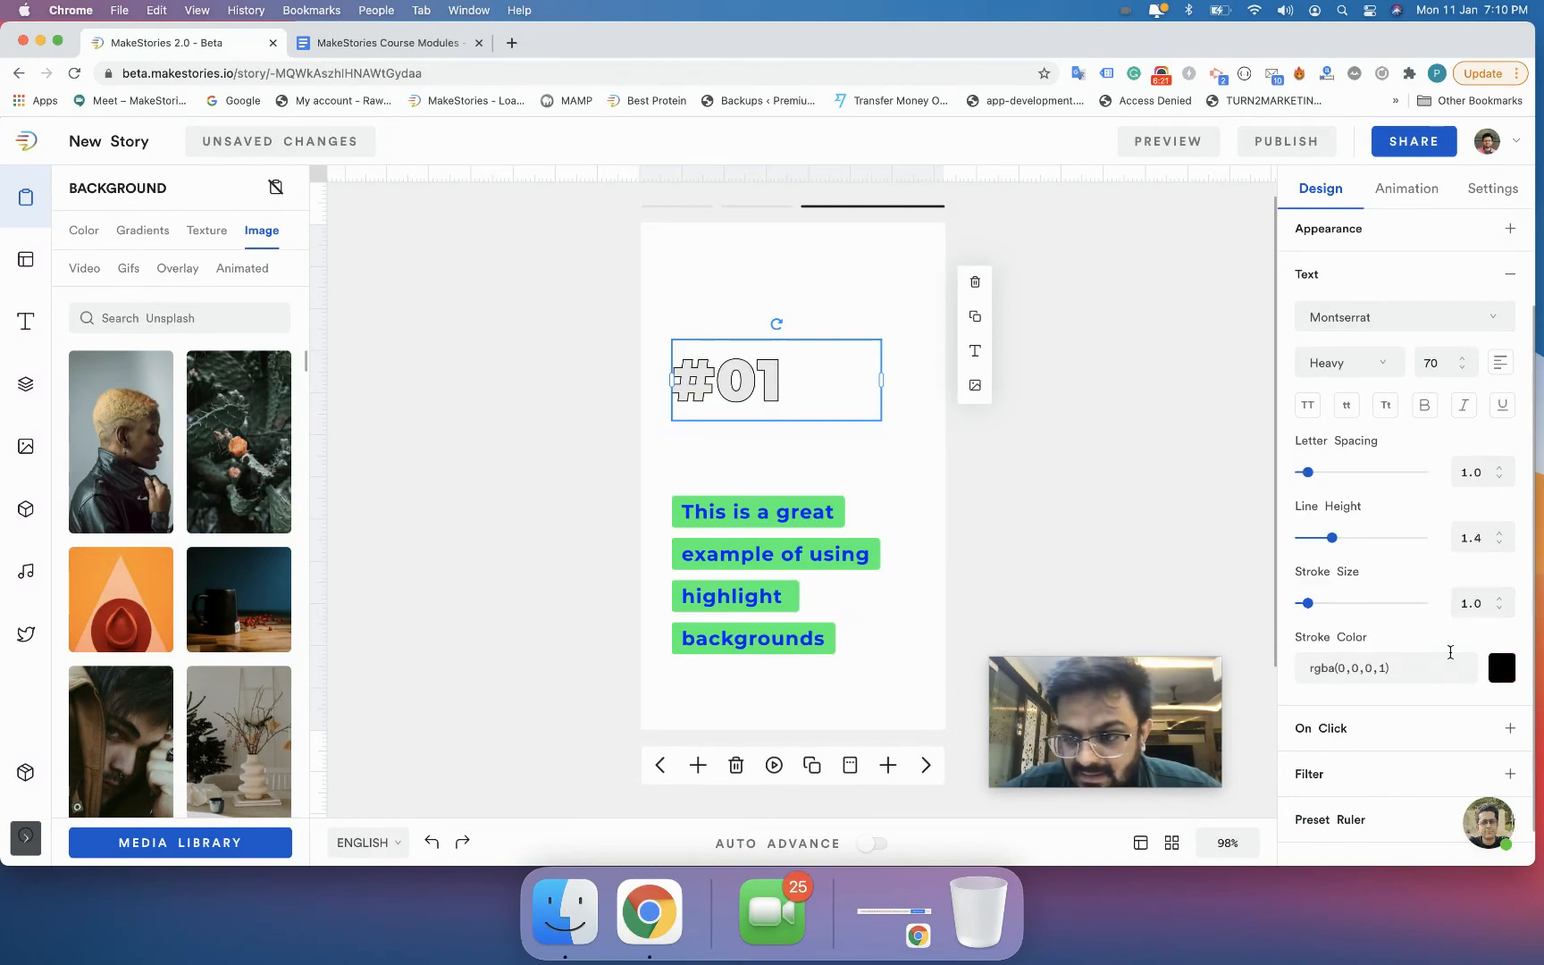
Step: Make the "#01" text's fill color fully transparent, RGBA(51,51,51,0), leaving the stroke in place
{"action": "scroll", "coordinate": [1388, 471], "scroll_direction": "up", "scroll_amount": 3}
{"action": "left_click", "coordinate": [1366, 416]}
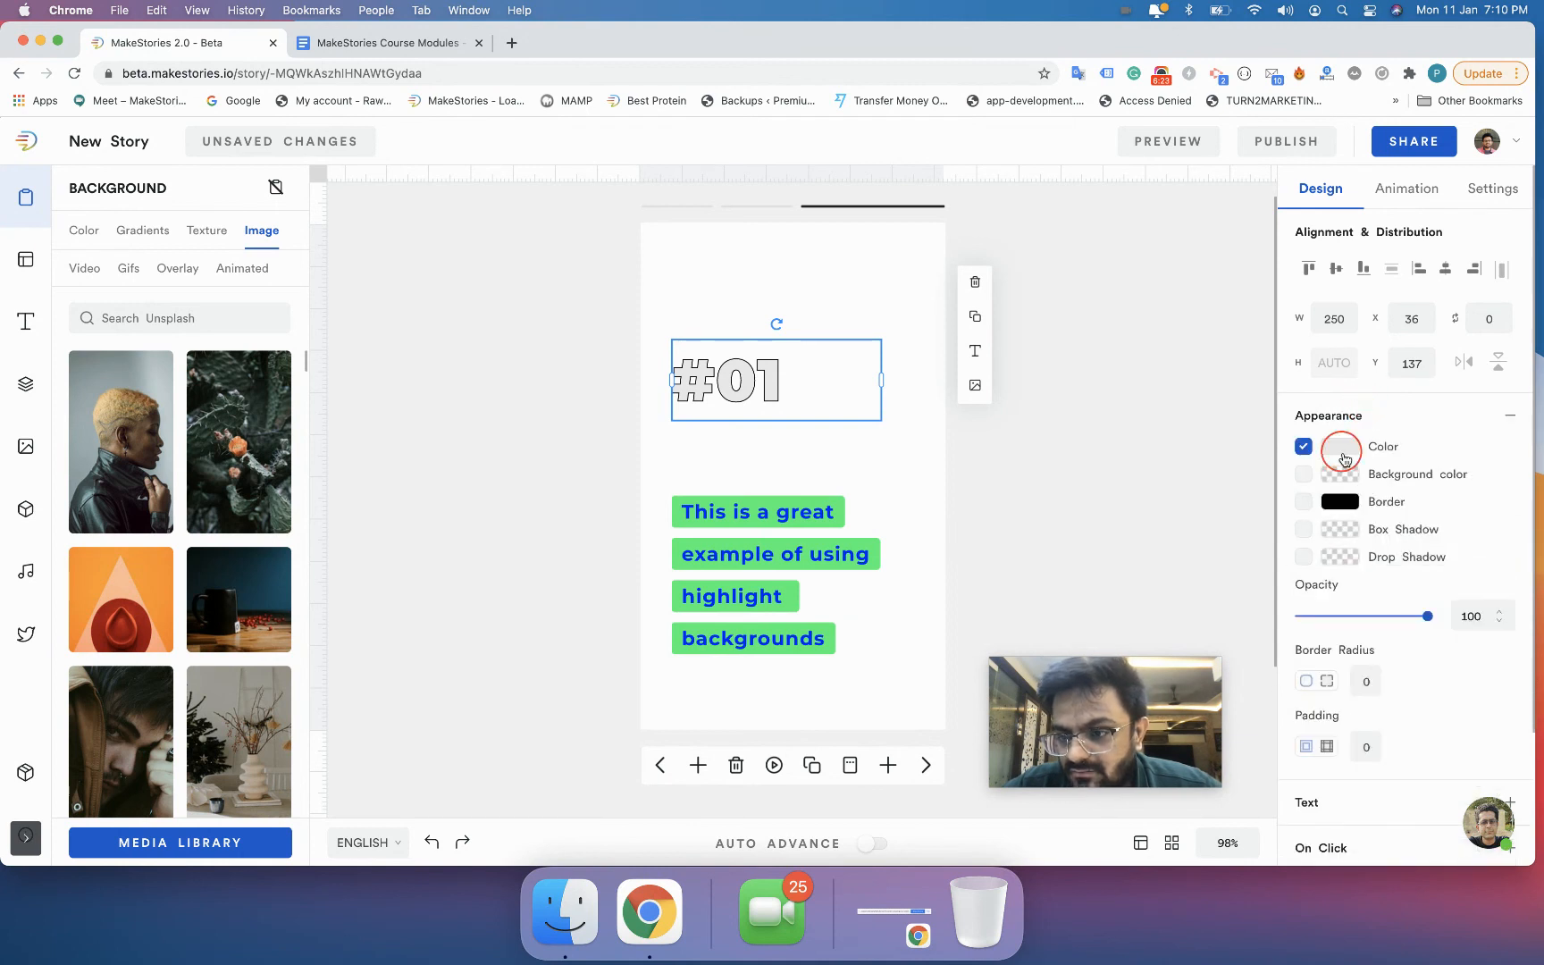
{"action": "left_click", "coordinate": [1345, 460]}
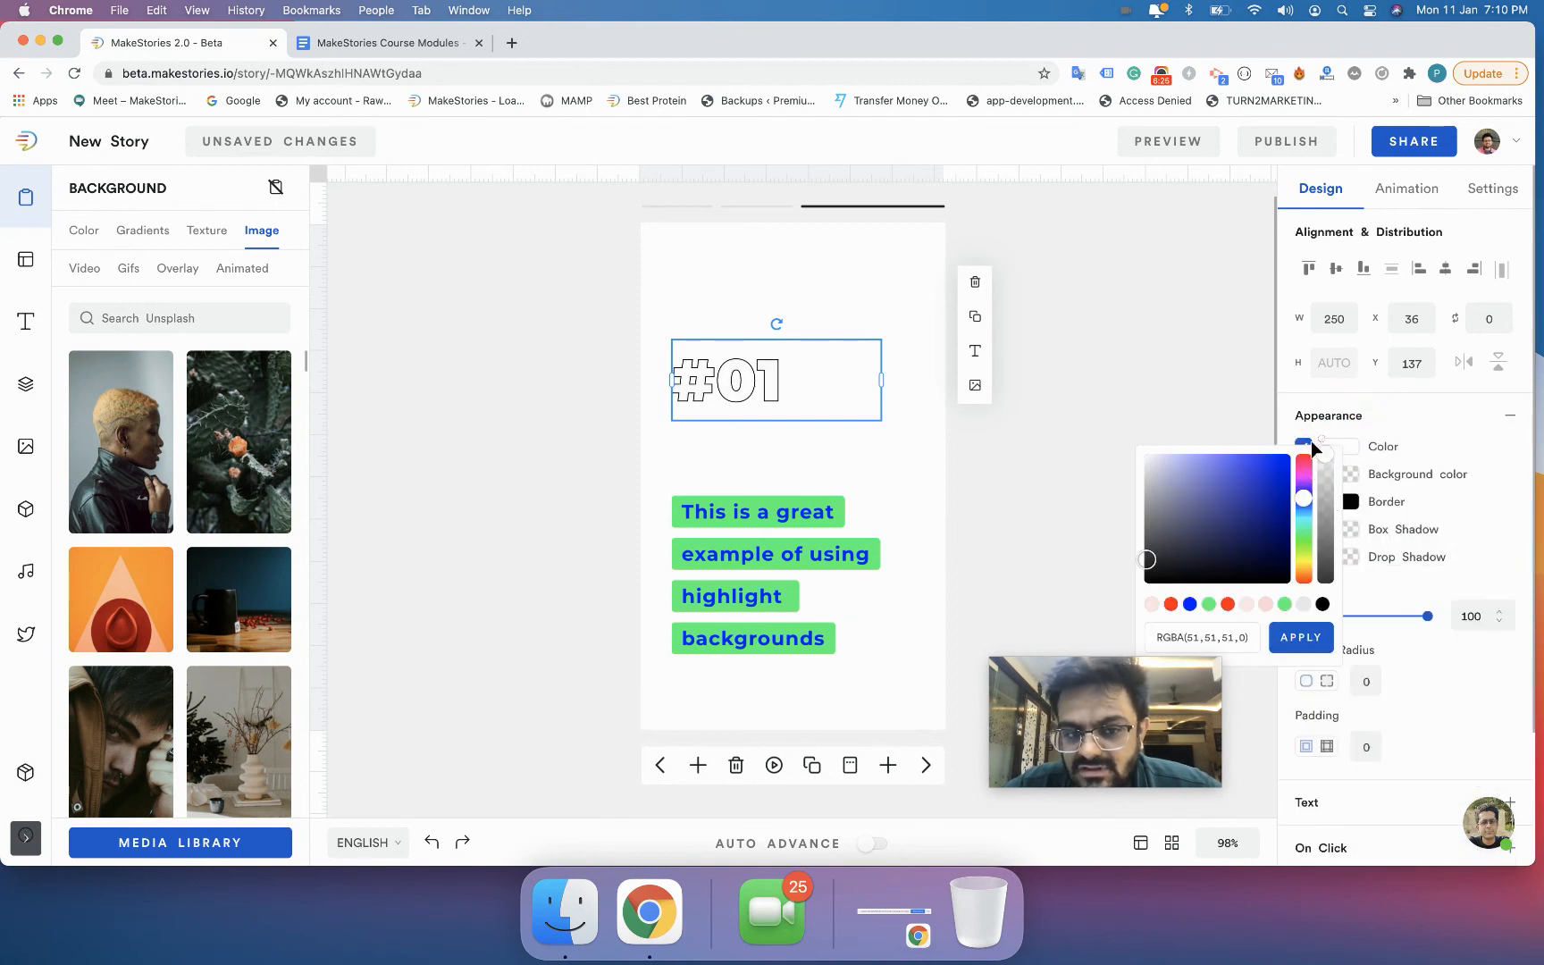
{"action": "left_click", "coordinate": [1216, 392]}
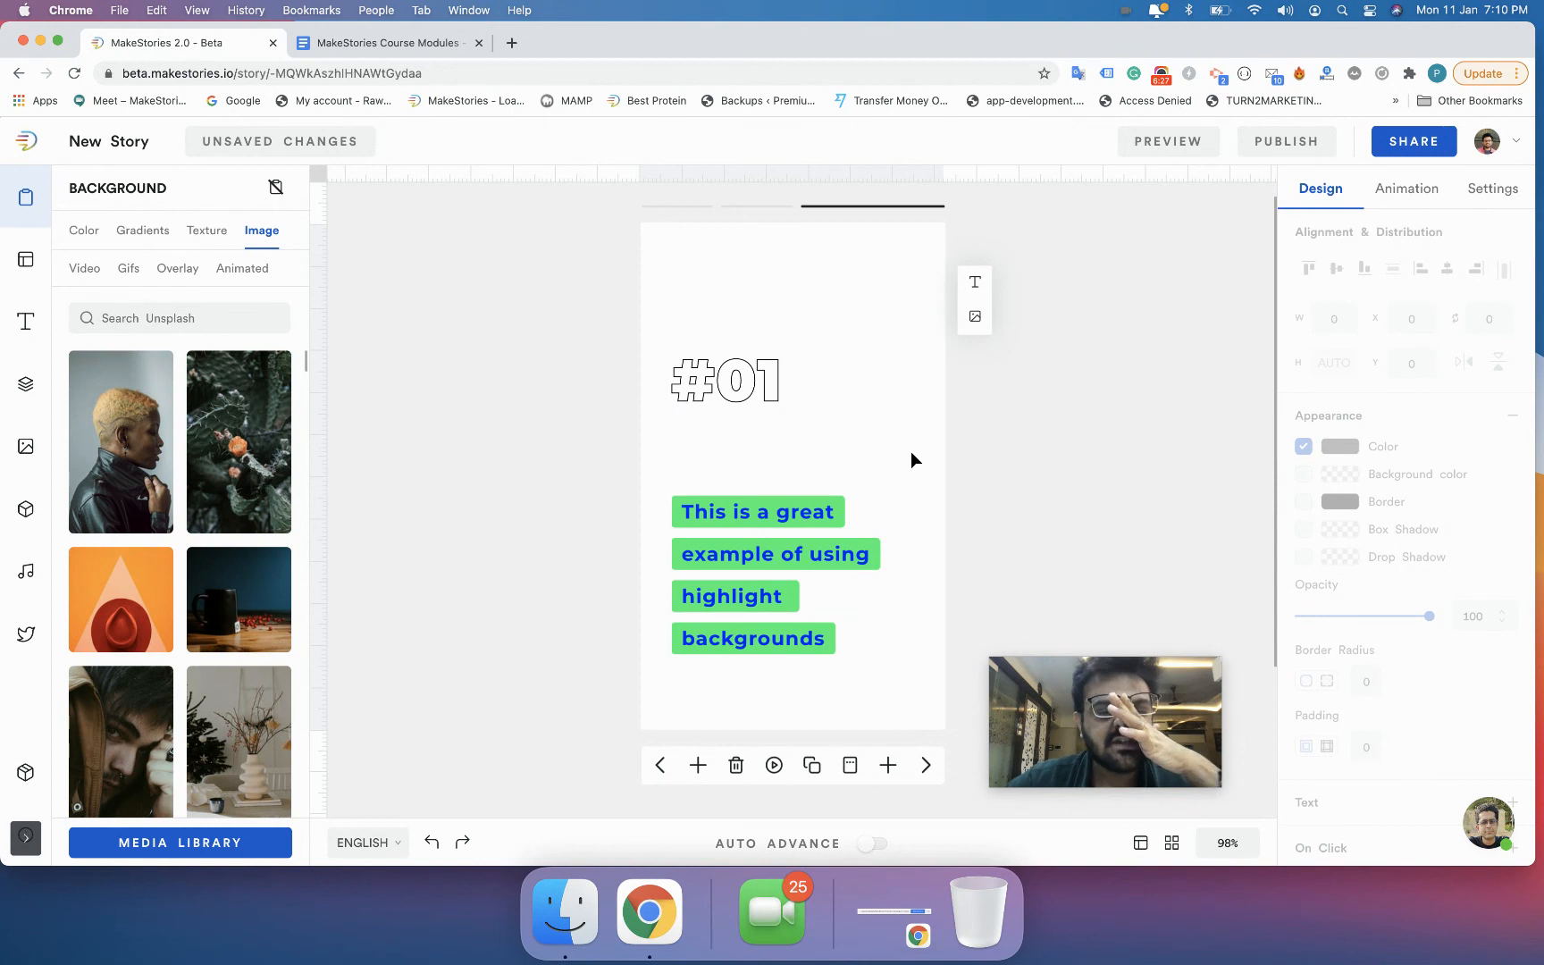
Step: Move the outlined "#01" text up near the top of the story page, left-aligned with the highlighted text block
{"action": "left_click_drag", "start_coordinate": [751, 398], "coordinate": [740, 321]}
{"action": "left_click", "coordinate": [738, 385]}
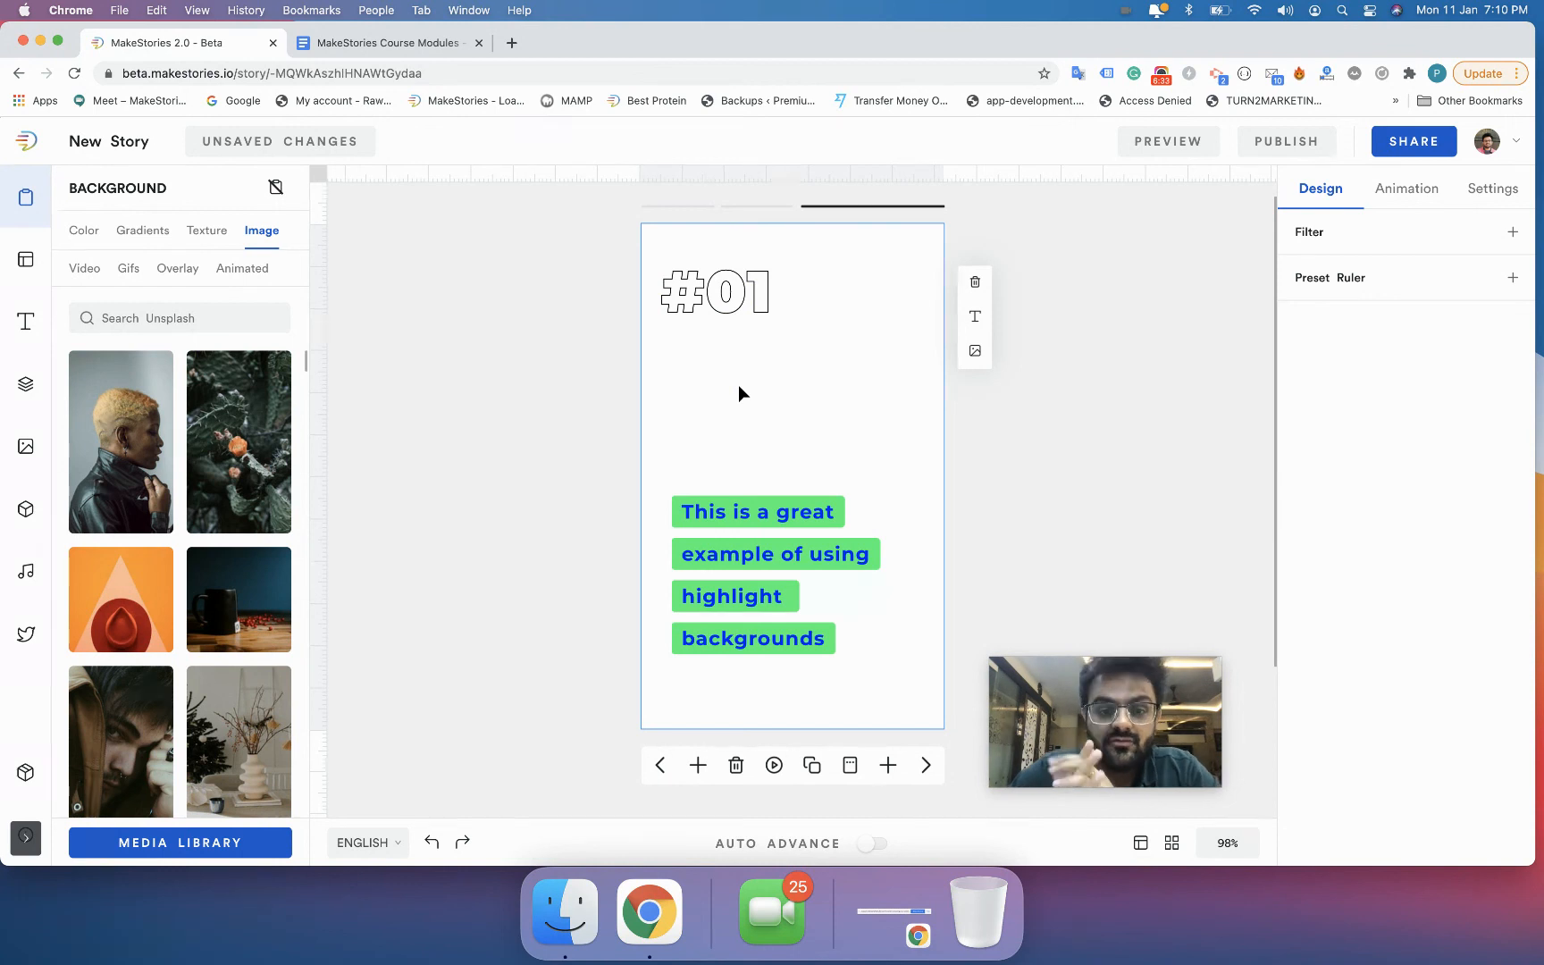
{"action": "left_click", "coordinate": [720, 302]}
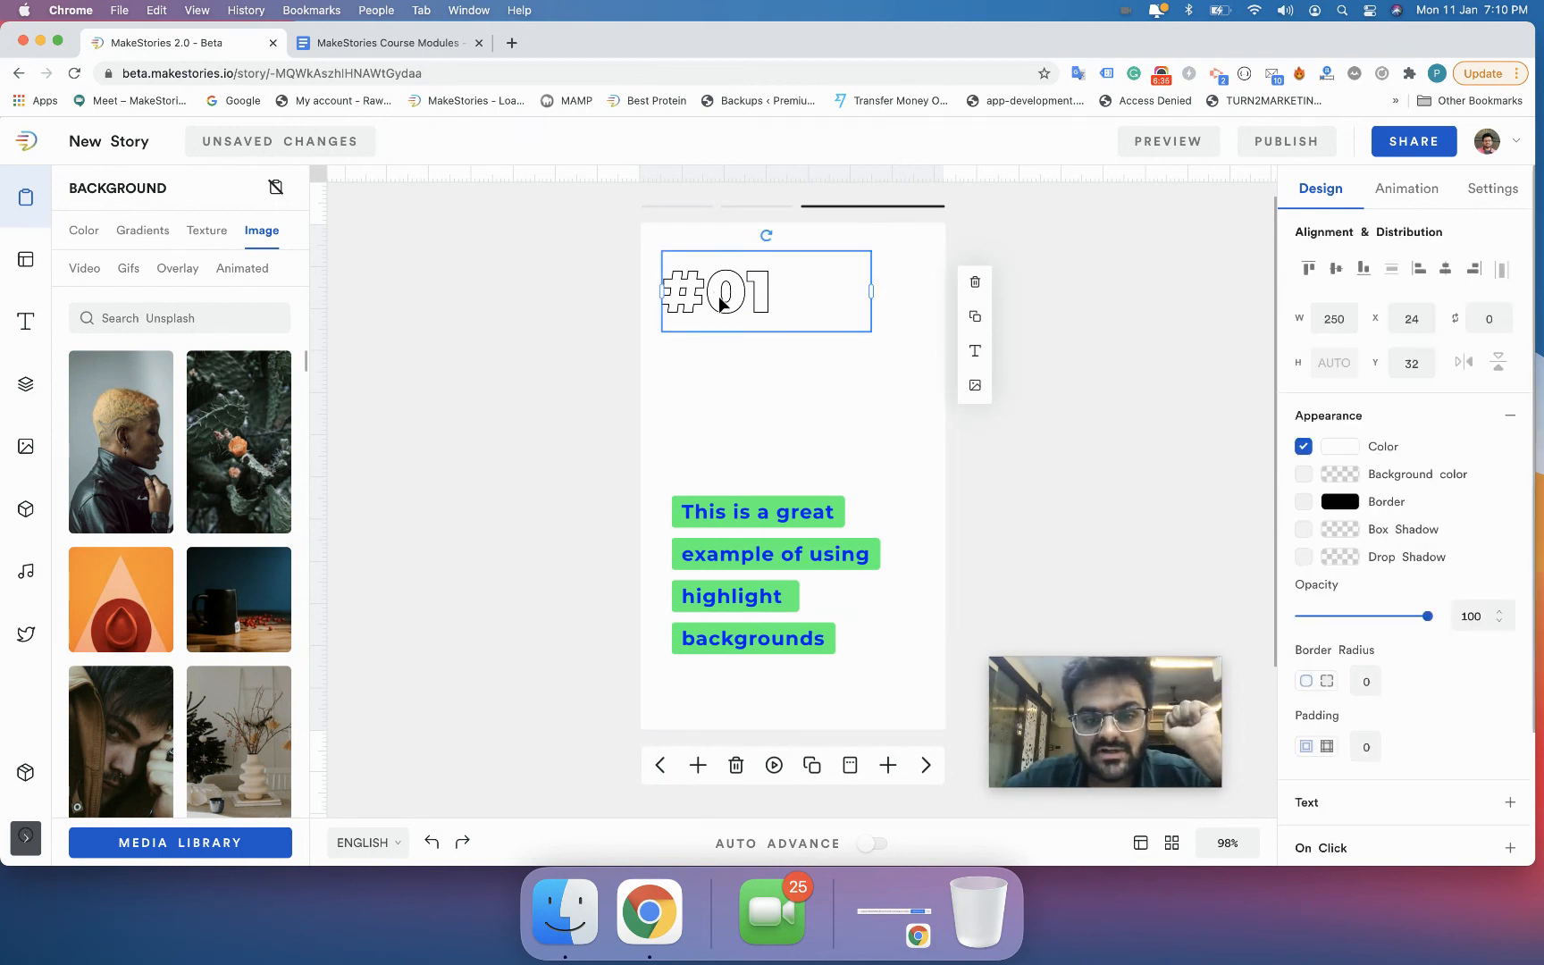
{"action": "scroll", "coordinate": [1322, 684], "scroll_direction": "down", "scroll_amount": 3}
{"action": "left_click", "coordinate": [1302, 639]}
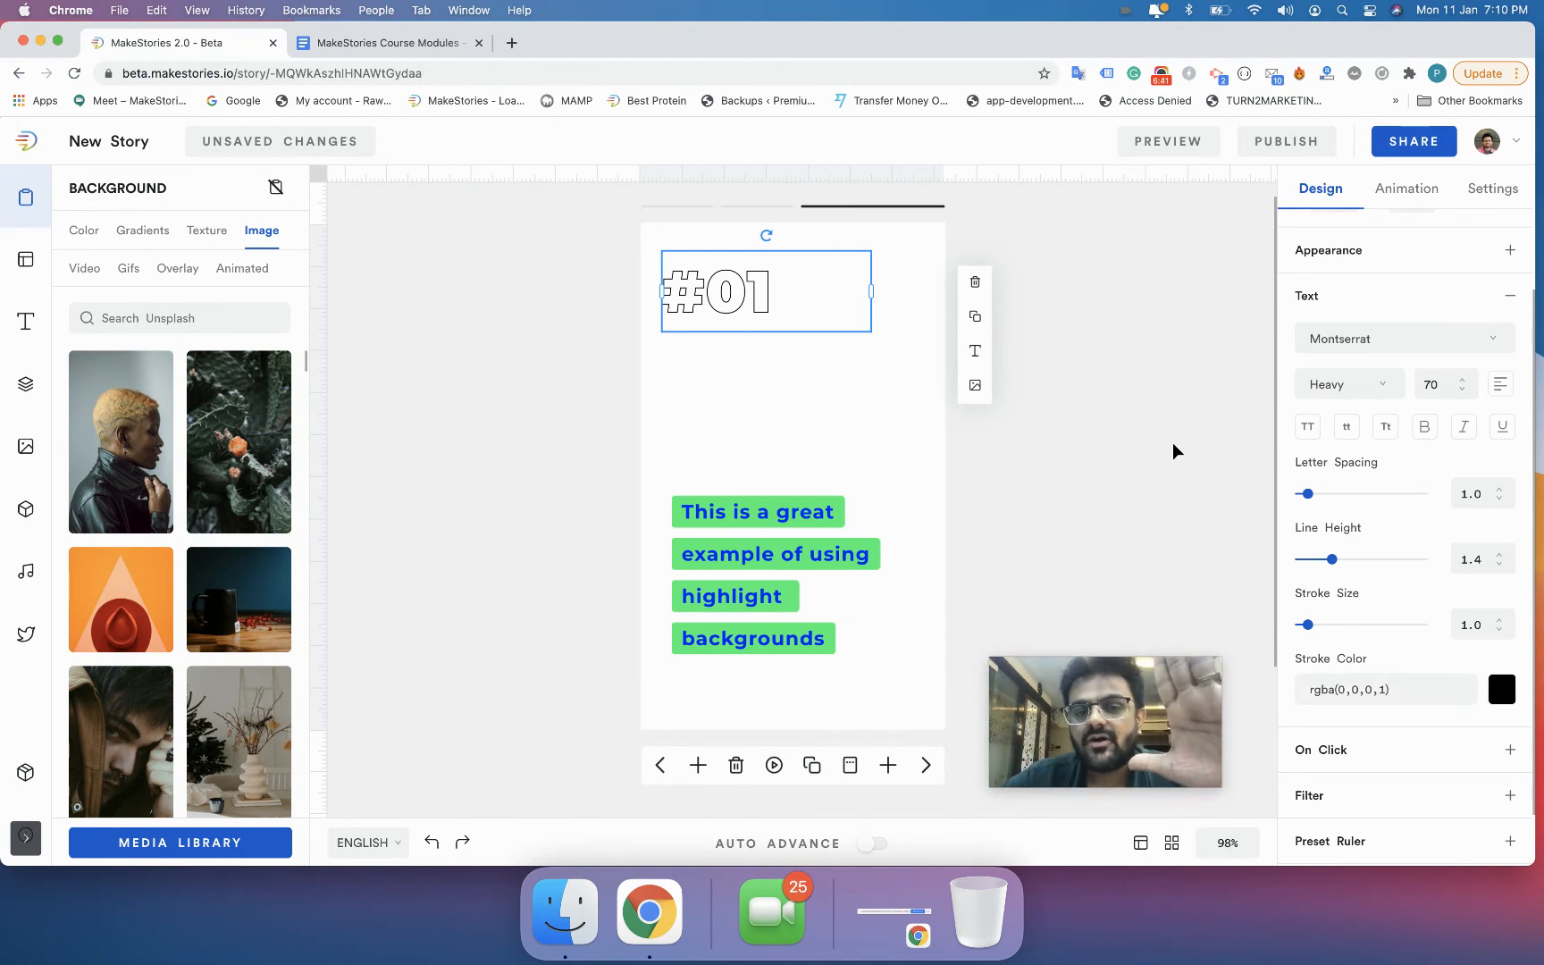
{"action": "left_click_drag", "start_coordinate": [810, 313], "coordinate": [820, 316]}
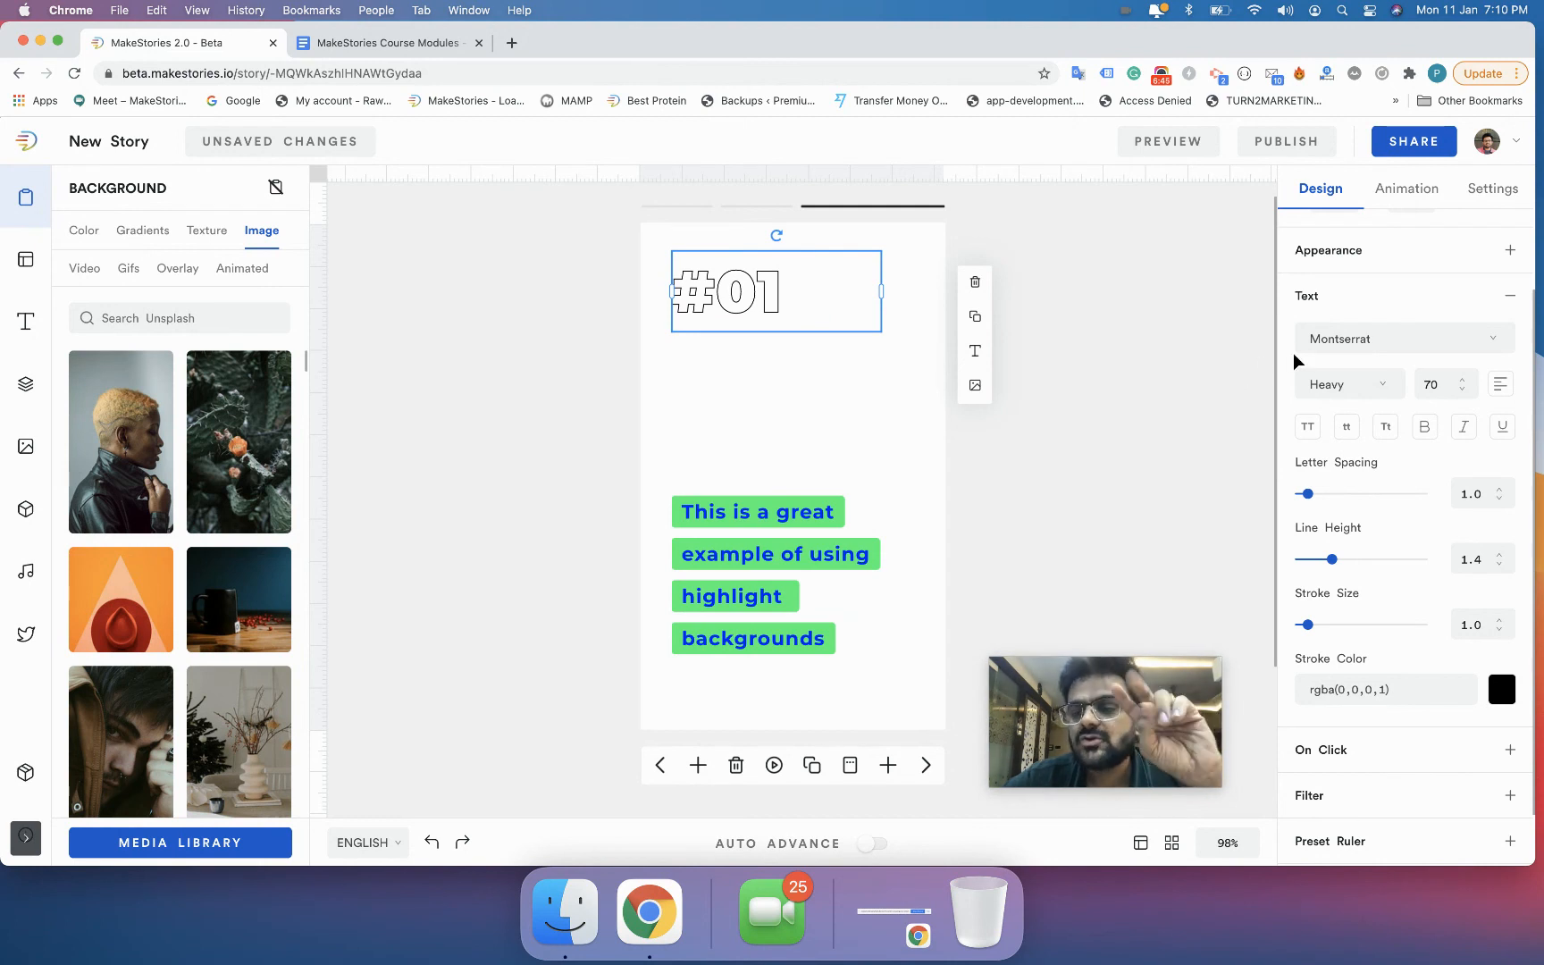
{"action": "scroll", "coordinate": [1328, 281], "scroll_direction": "up", "scroll_amount": 1}
{"action": "left_click", "coordinate": [1323, 296]}
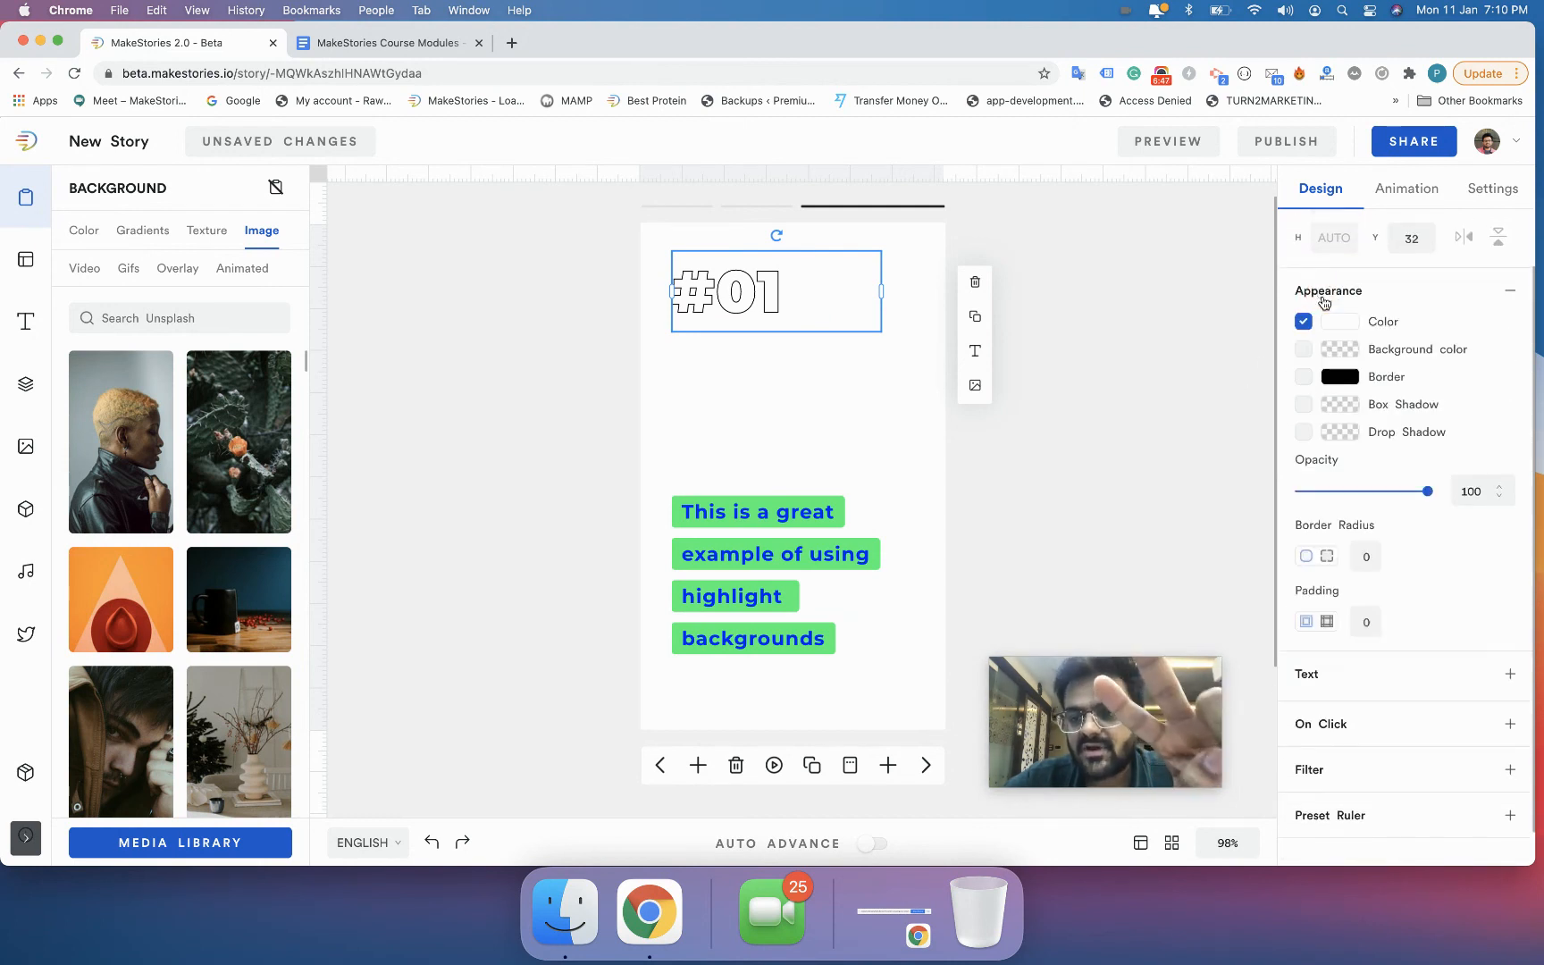
{"action": "left_click", "coordinate": [1334, 667]}
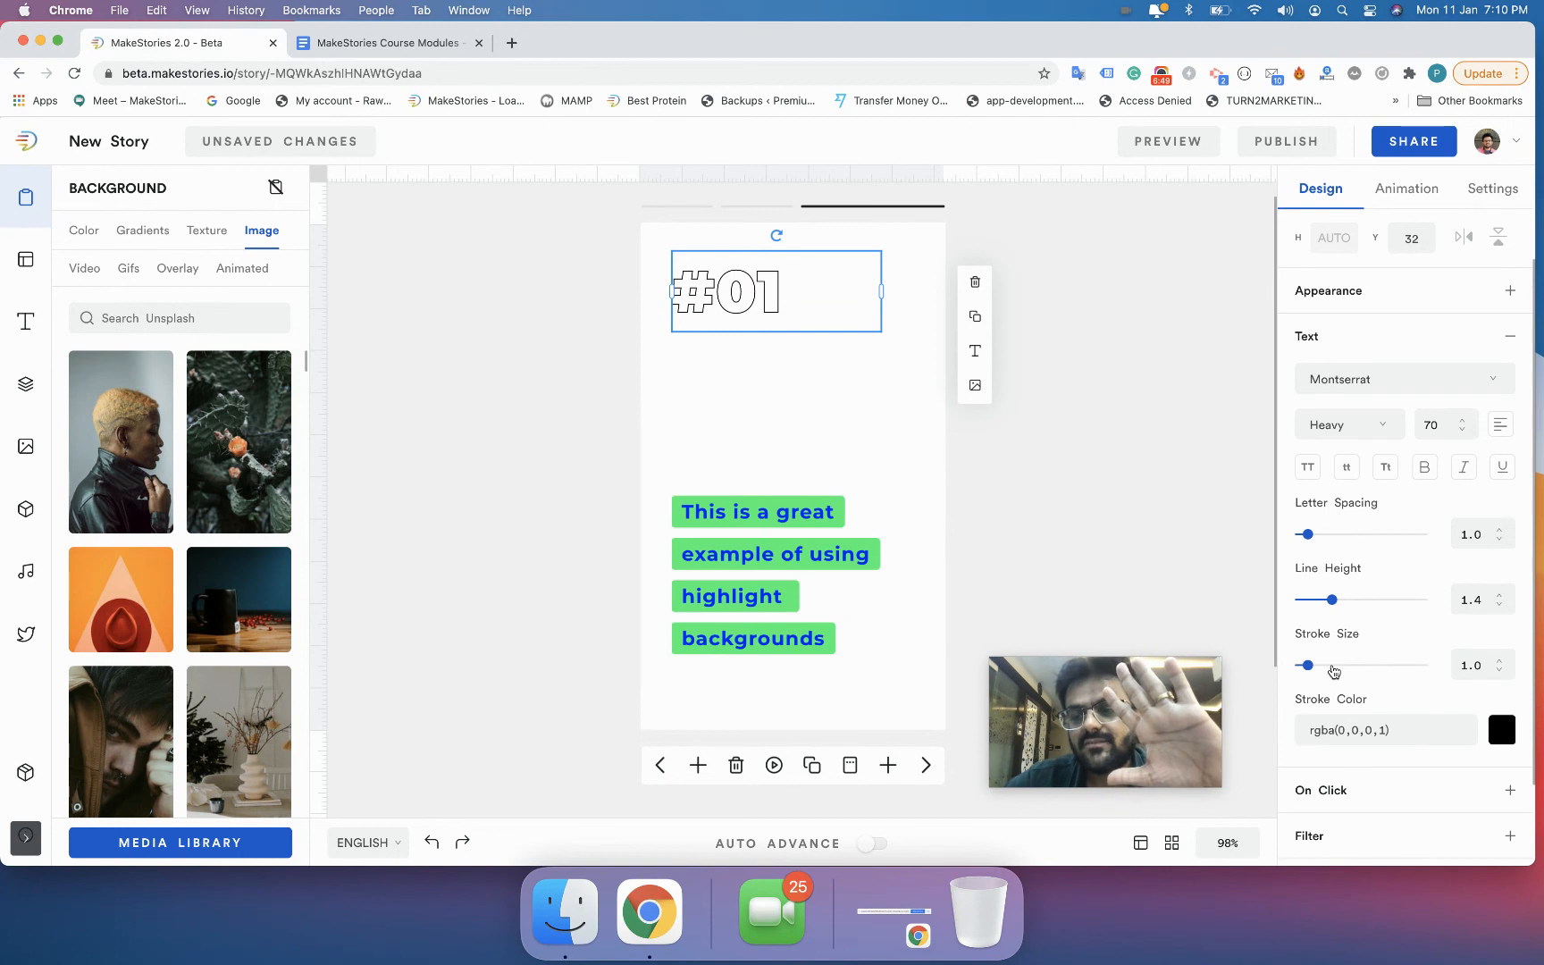